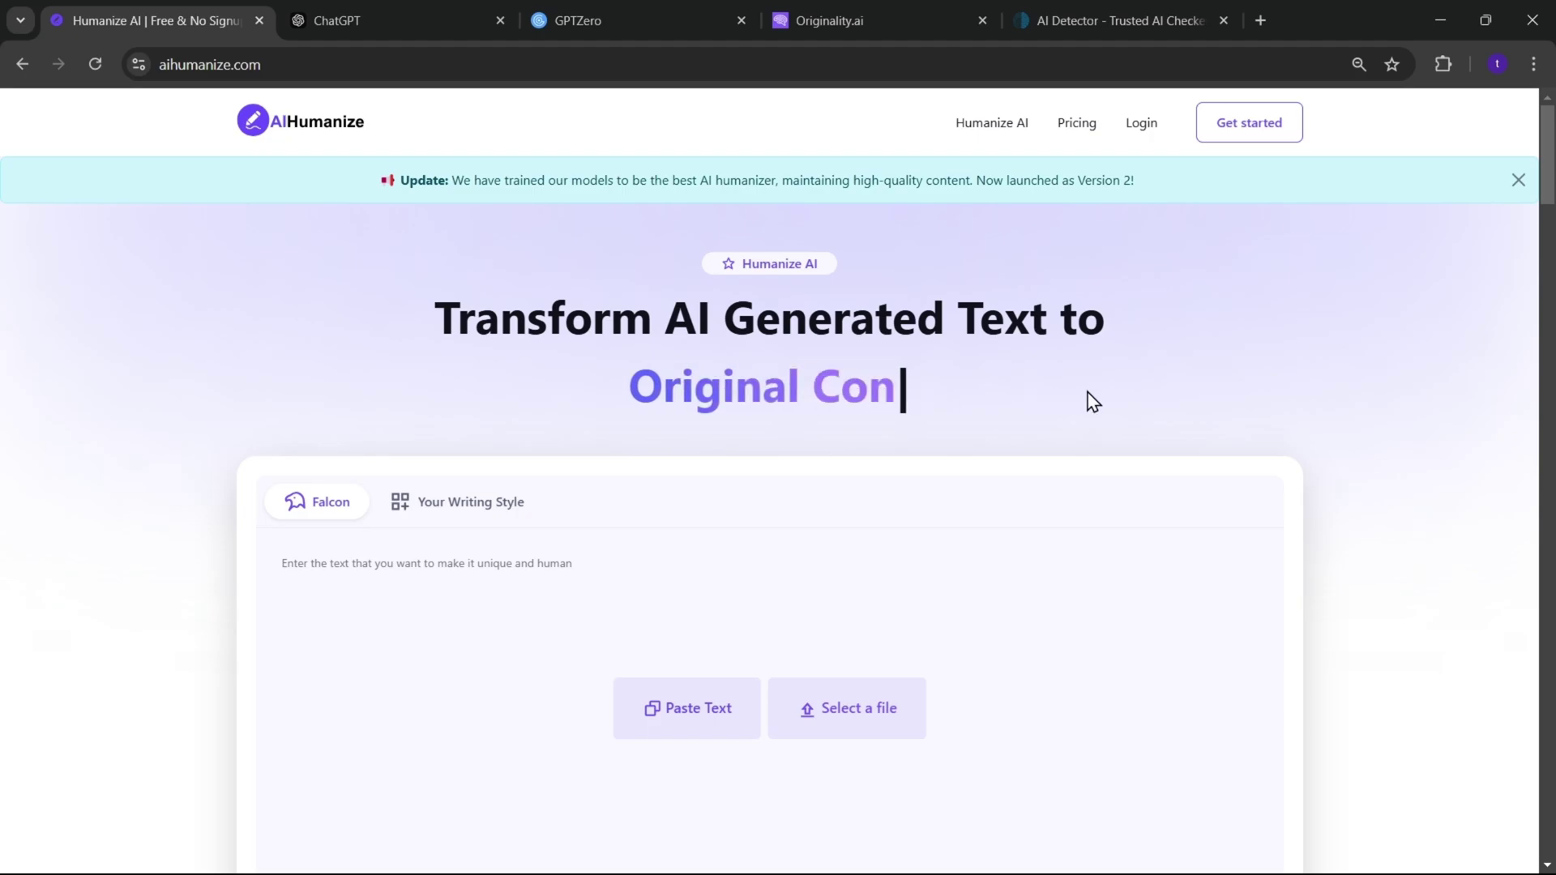
Scroll through the AIHumanize homepage to look over the site.
scroll(1025, 431, "down", 2)
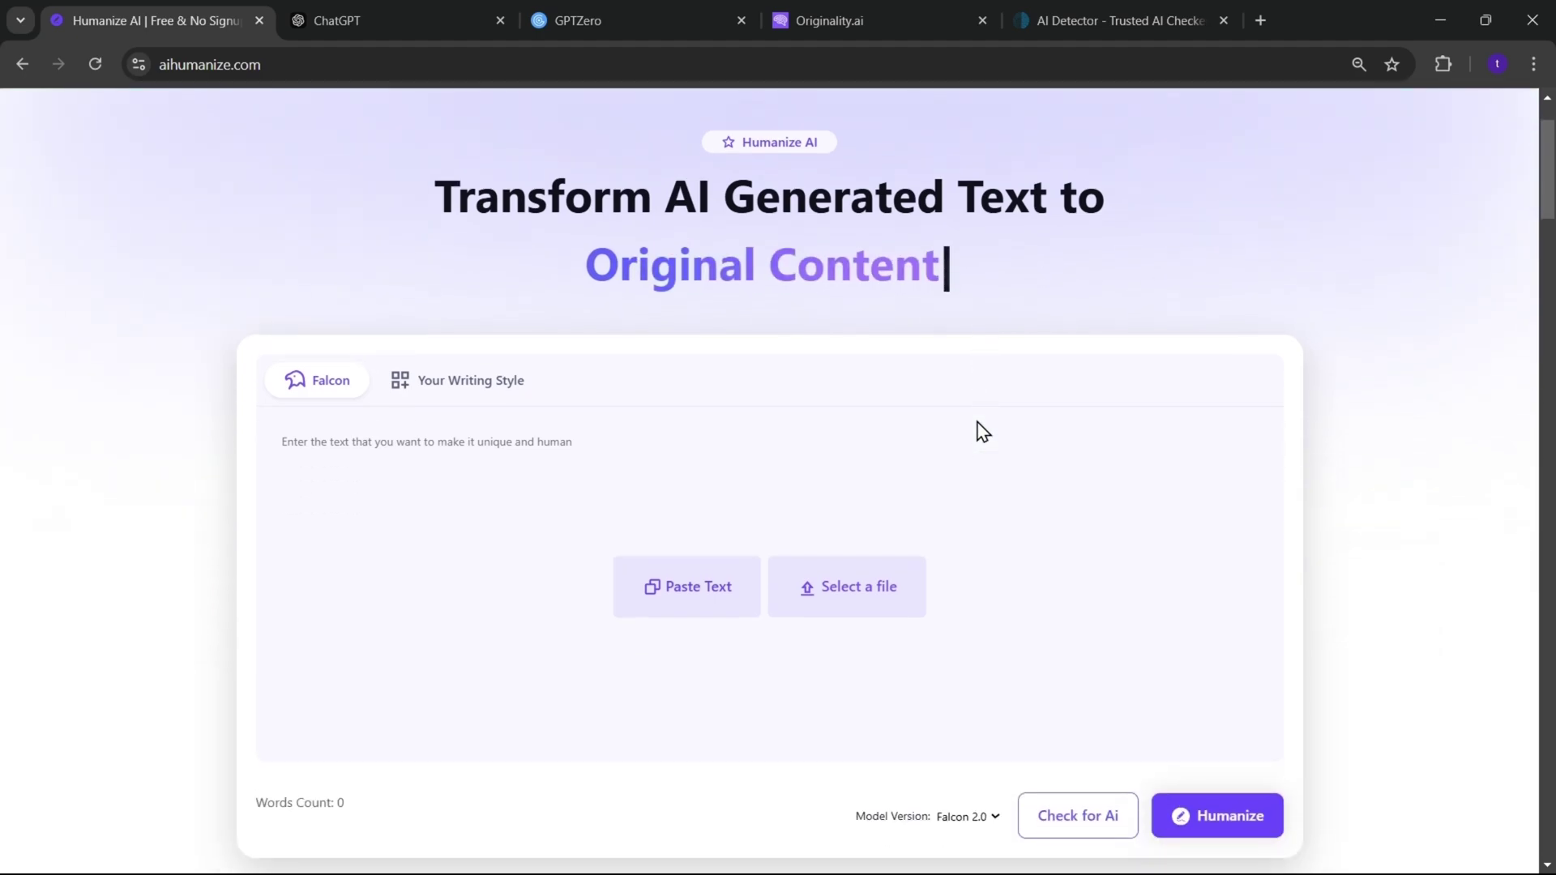
scroll(539, 762, "down", 6)
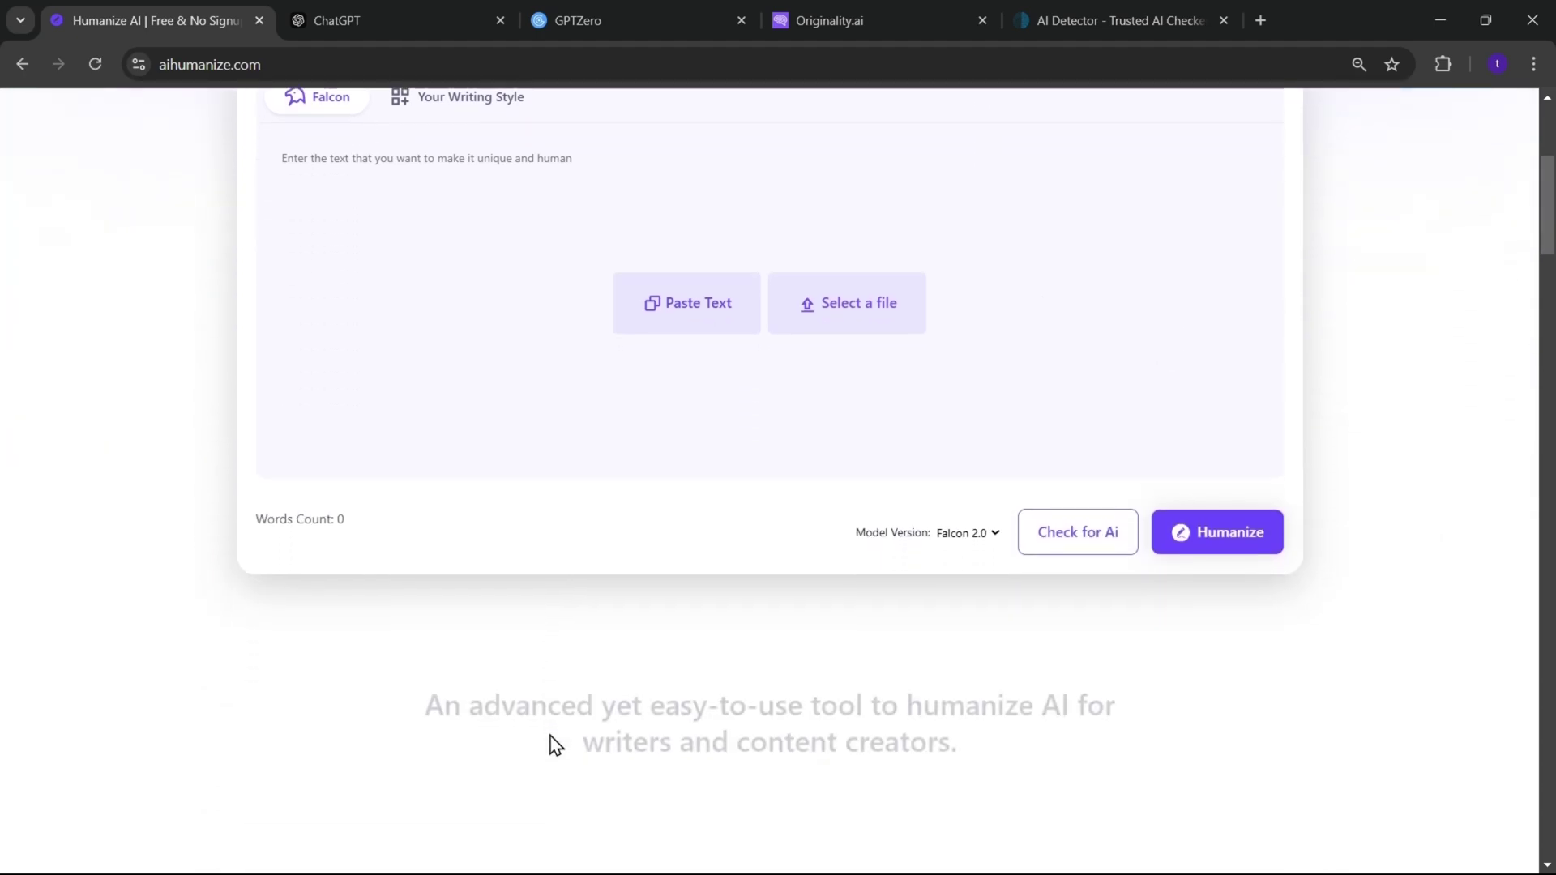
scroll(542, 725, "down", 3)
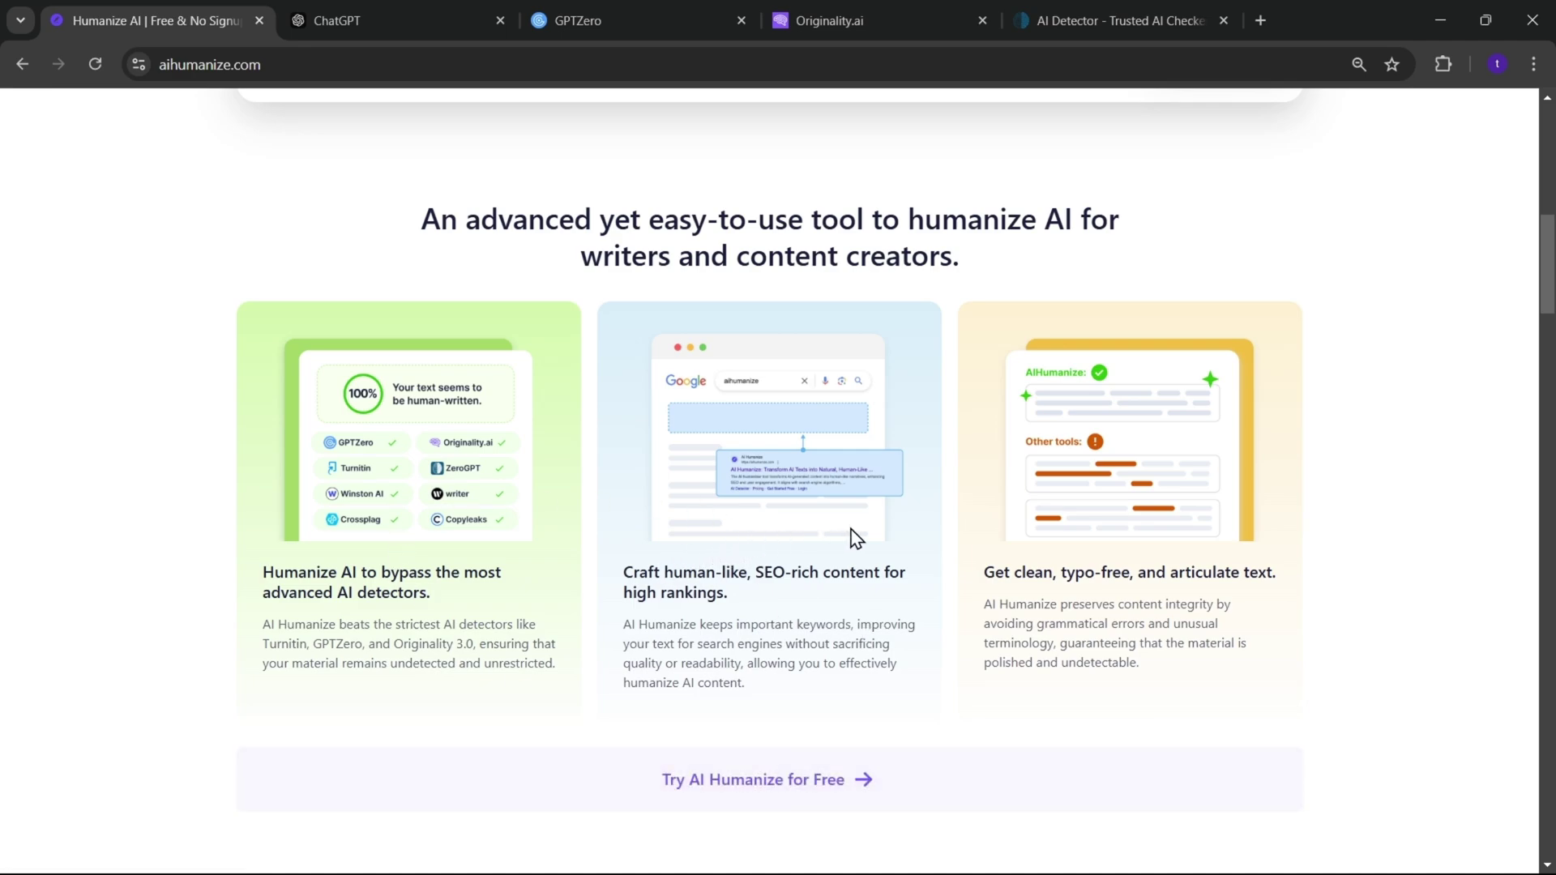
scroll(584, 568, "down", 6)
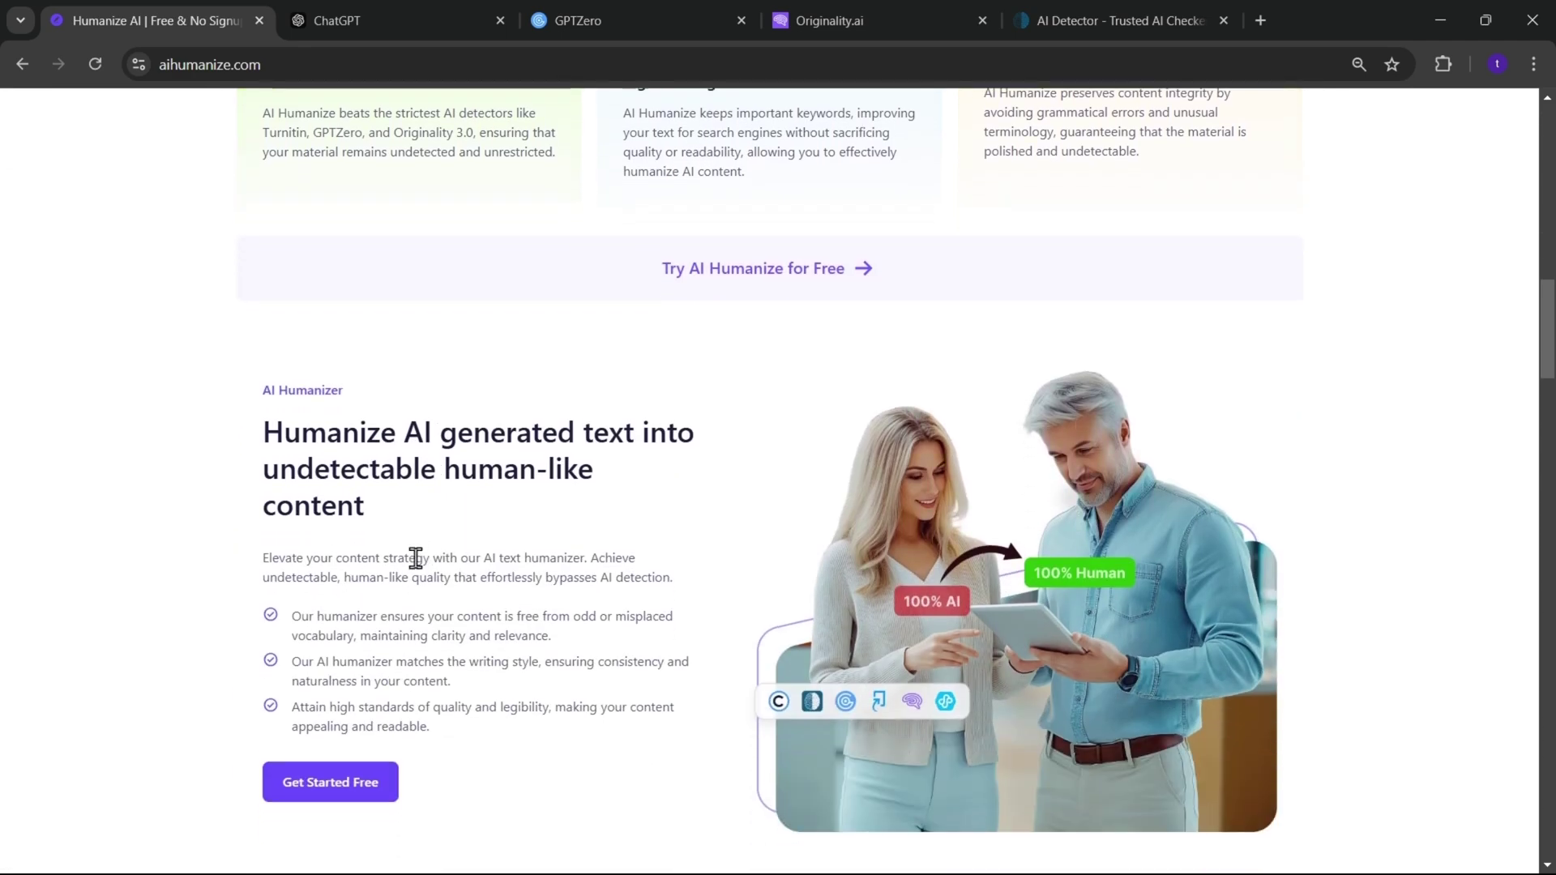
scroll(409, 539, "down", 1)
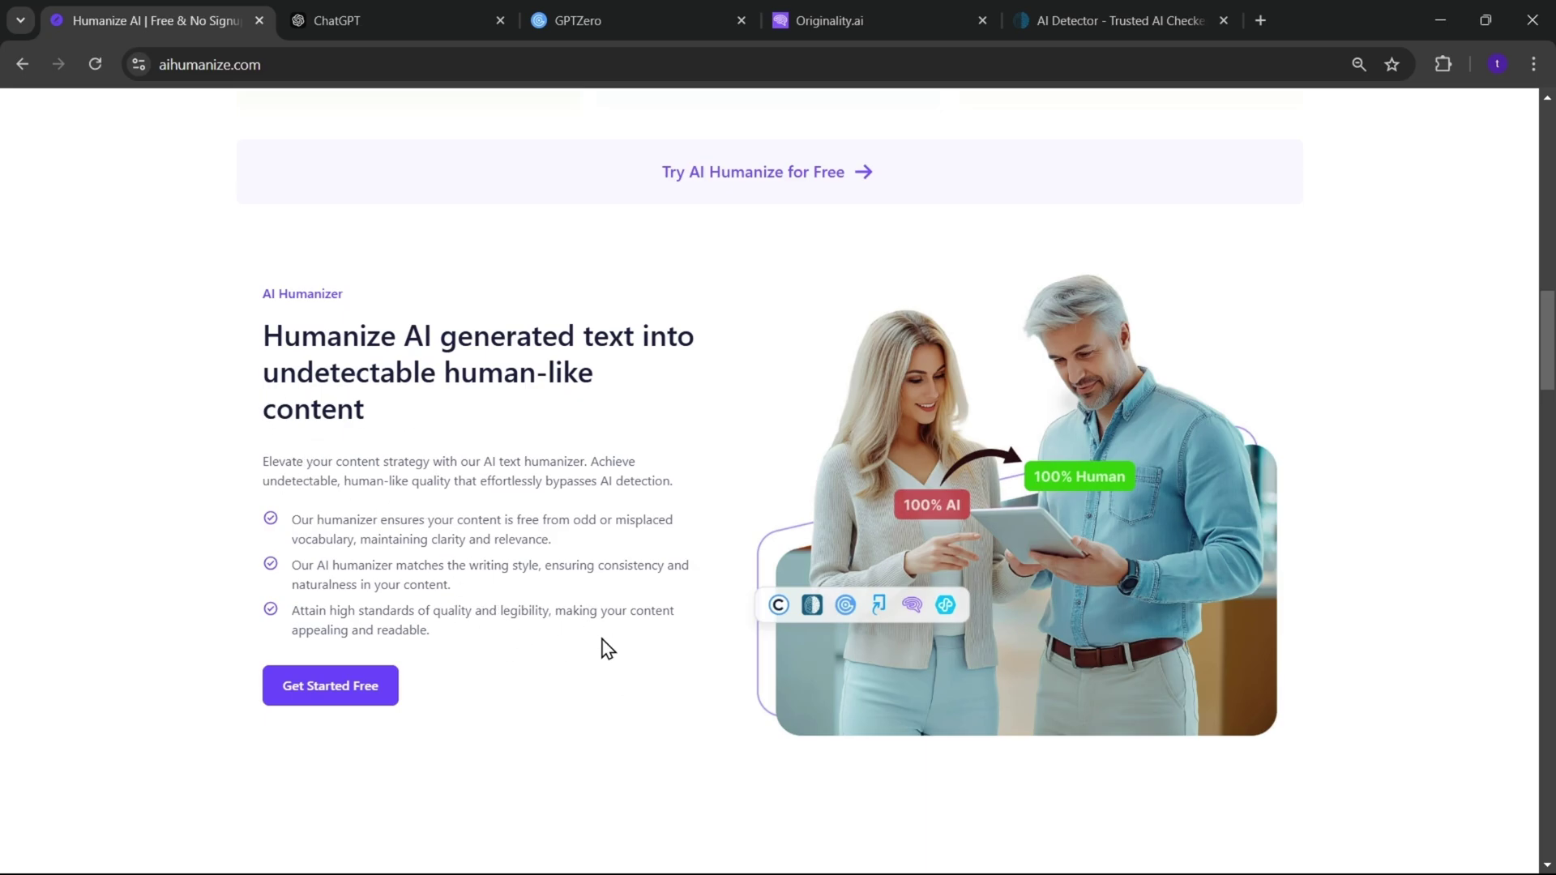
scroll(608, 648, "down", 6)
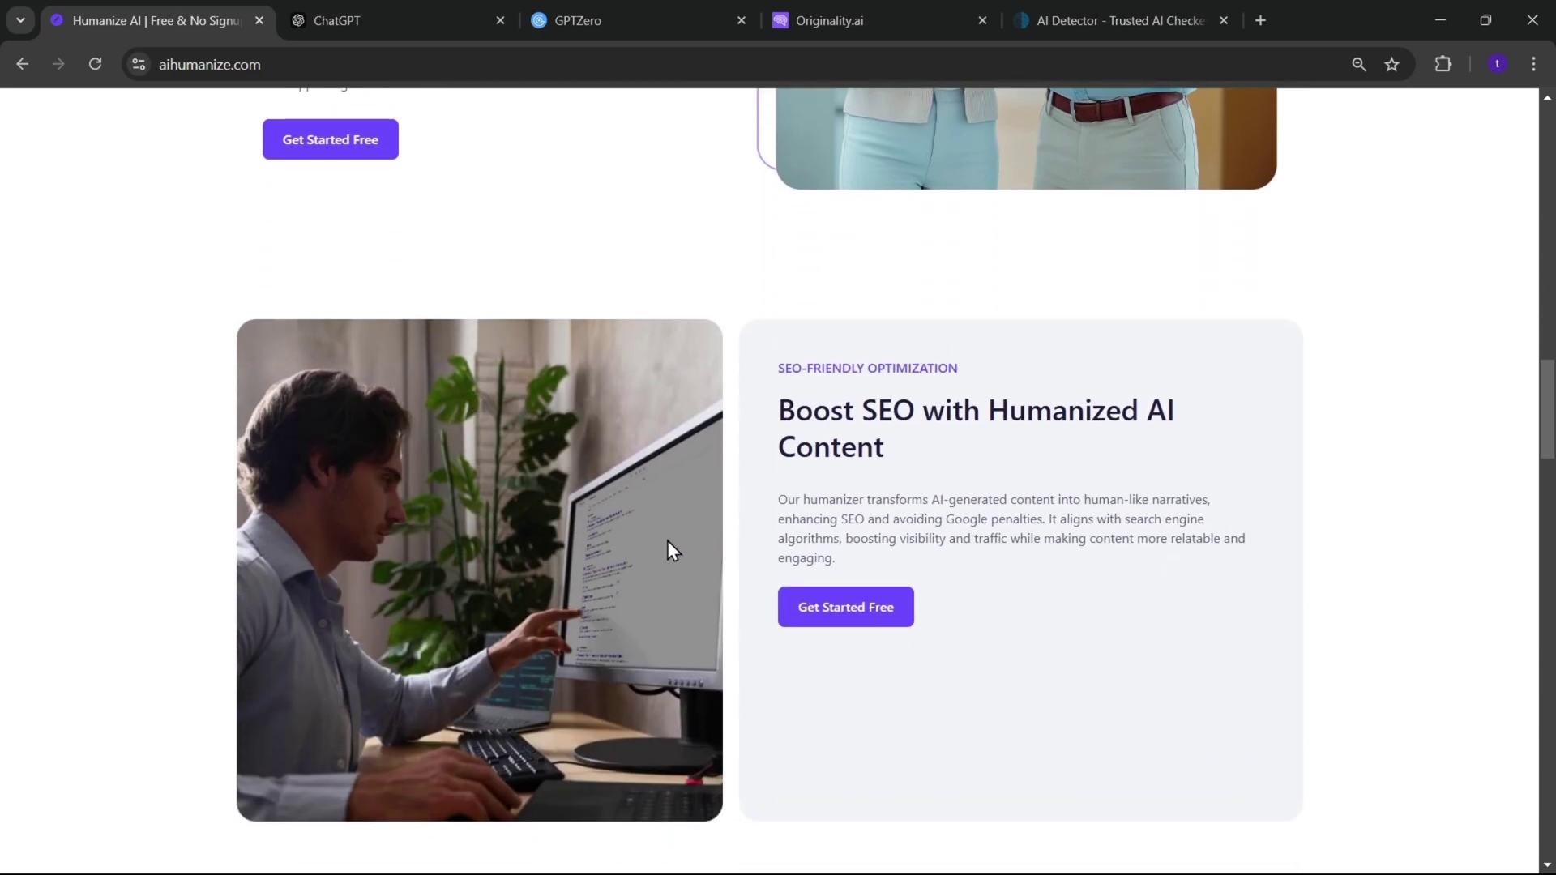
scroll(892, 427, "down", 10)
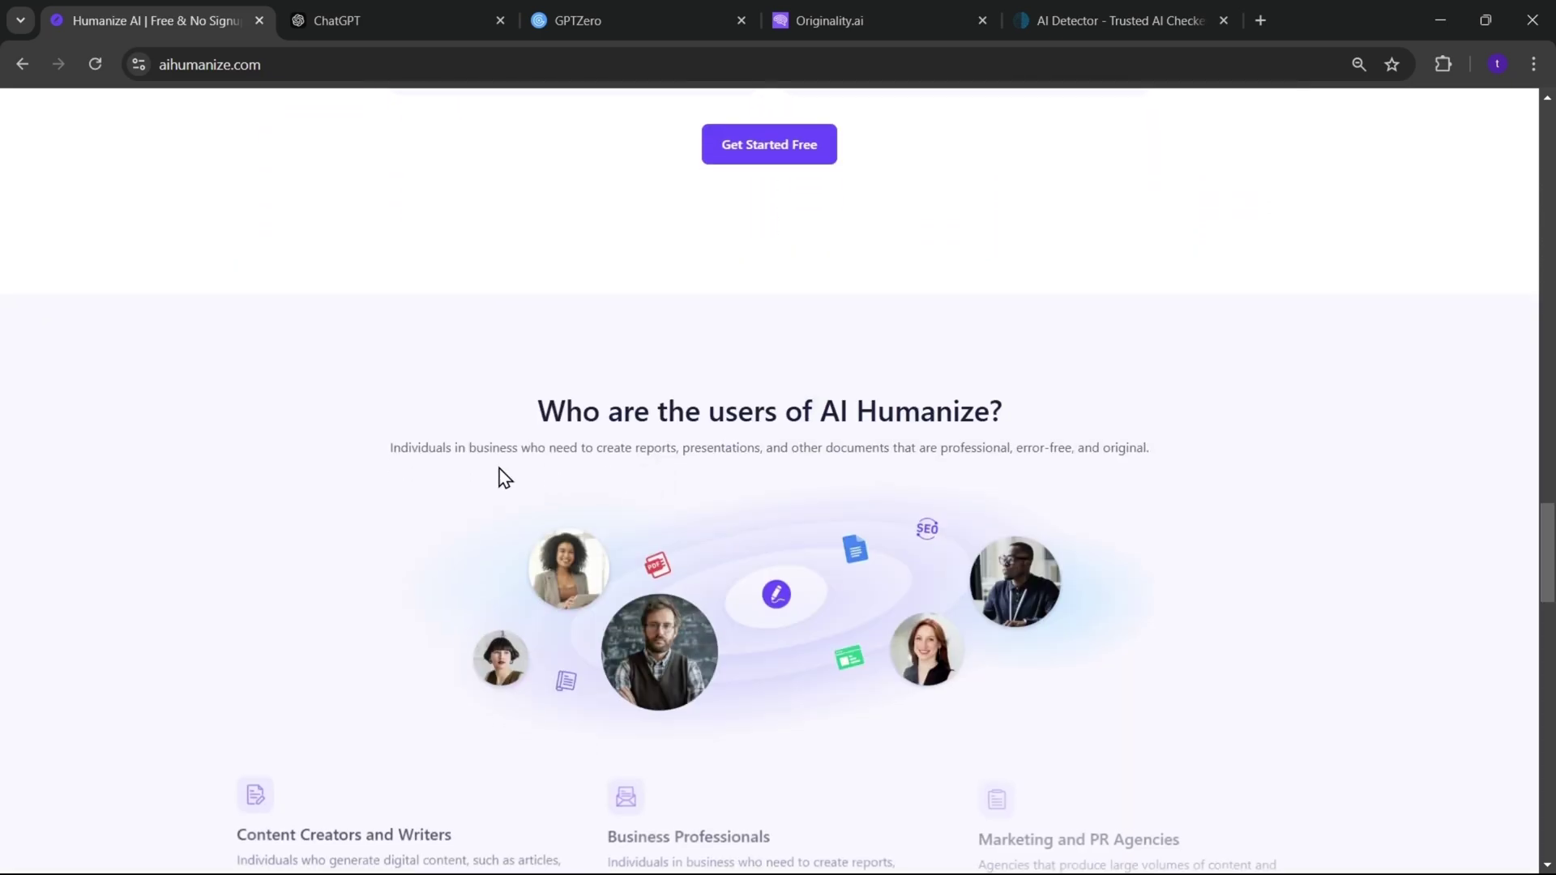
scroll(1088, 473, "down", 3)
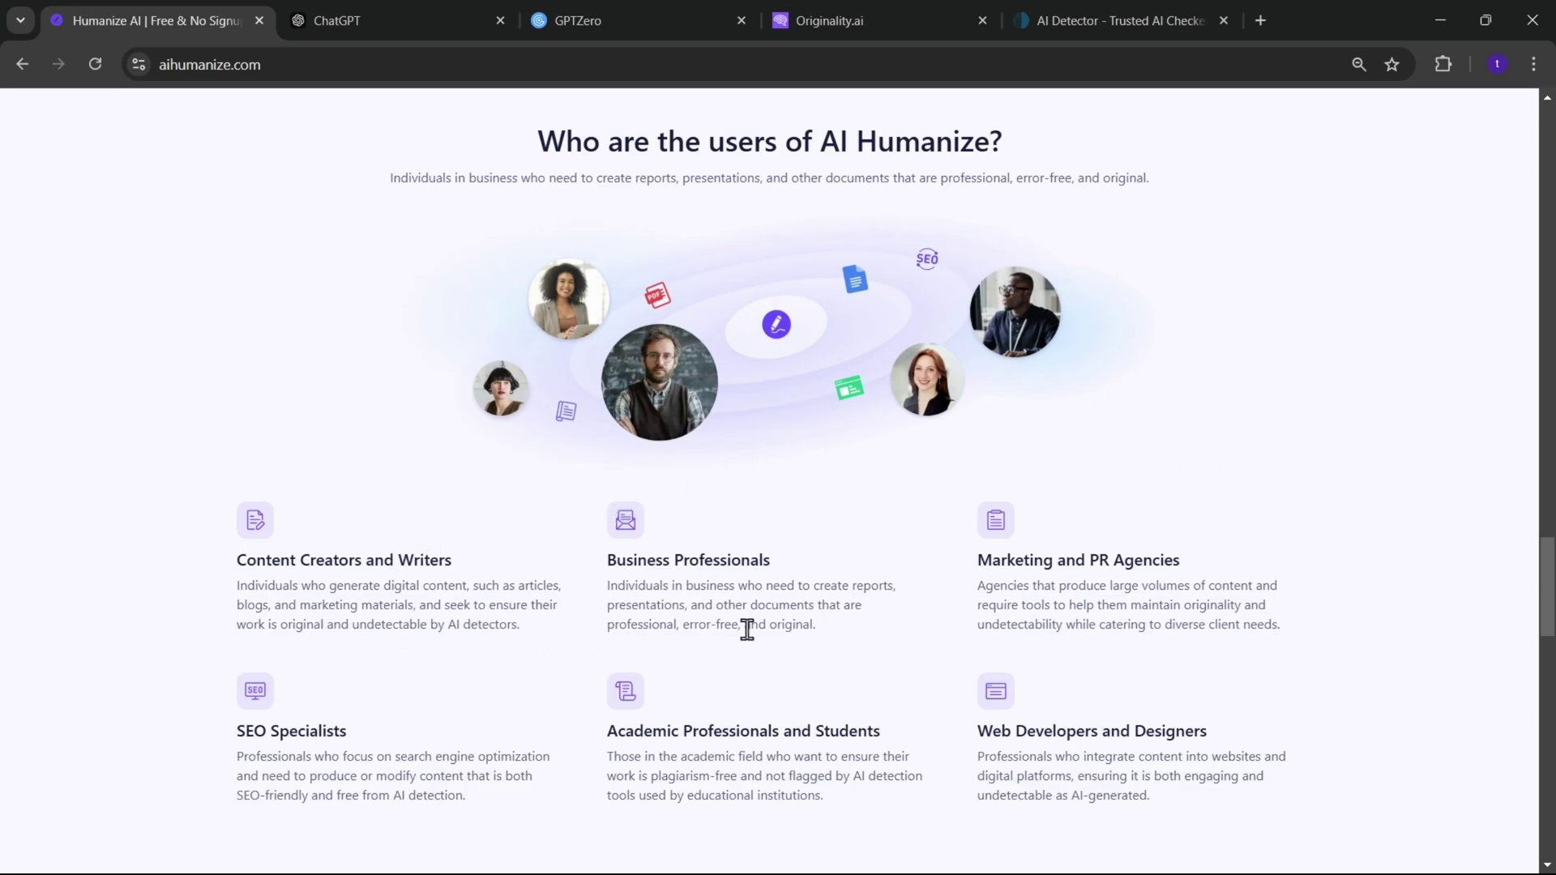
scroll(1143, 654, "up", 1)
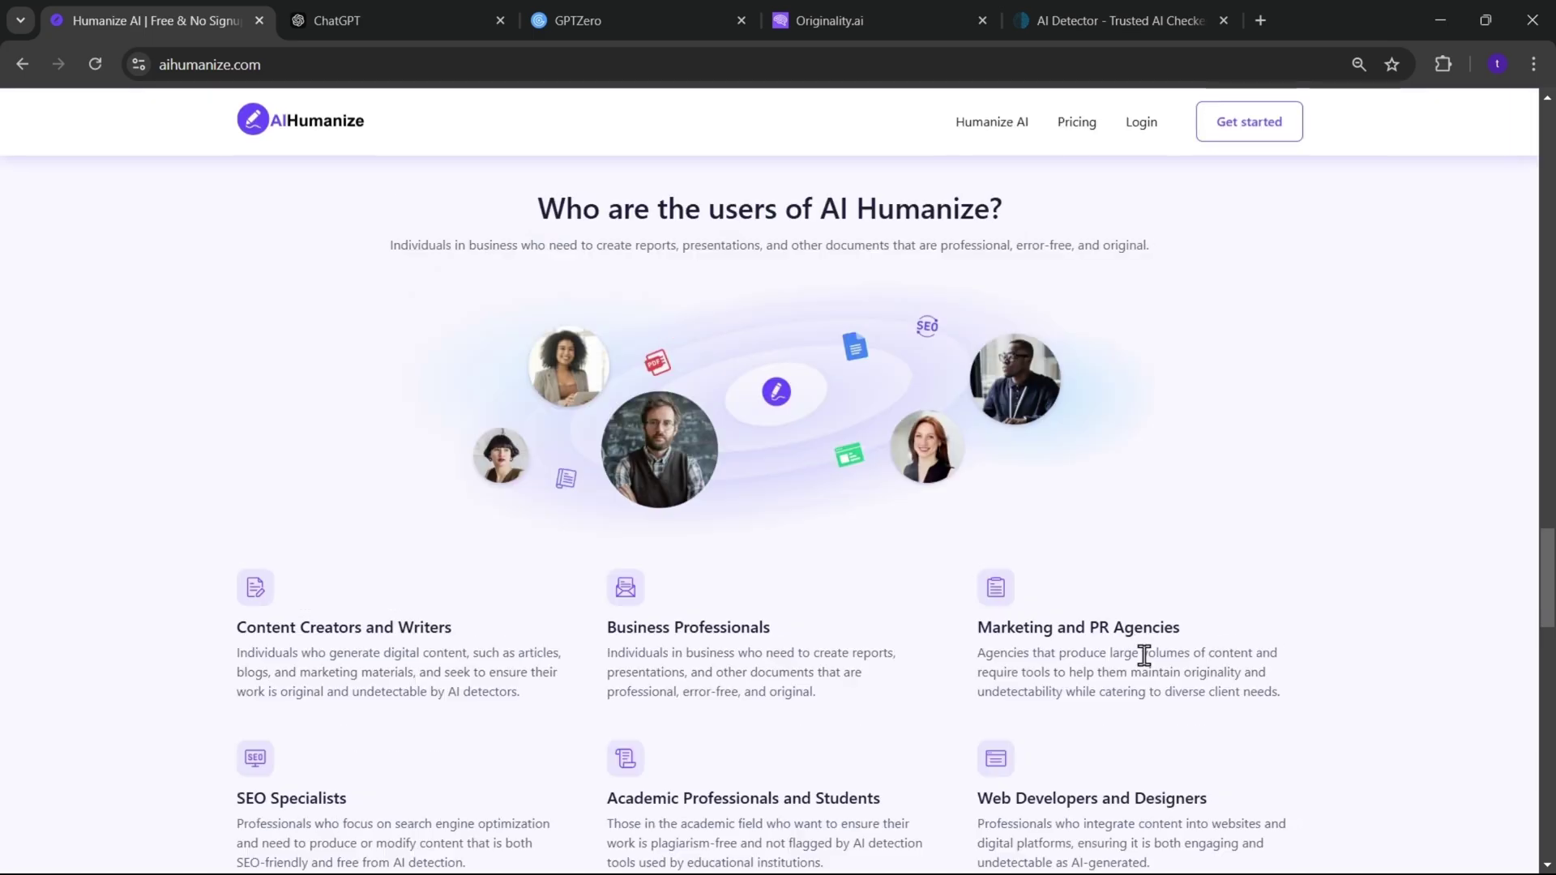
scroll(1254, 547, "up", 4)
middle_click(1245, 519)
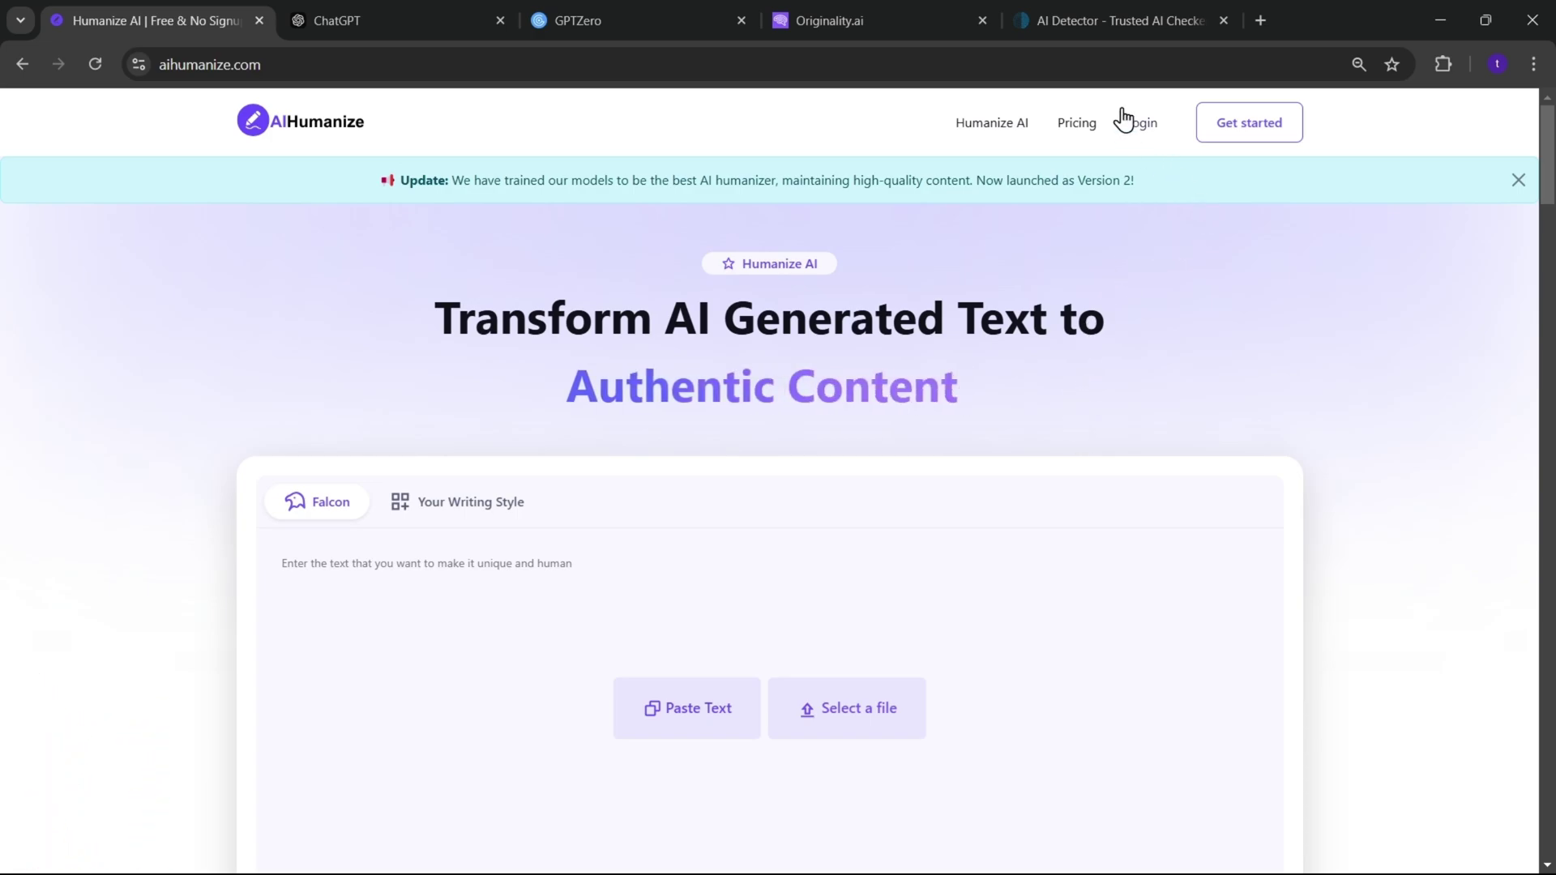
Sign in to AIHumanize with the Google account.
left_click(1154, 140)
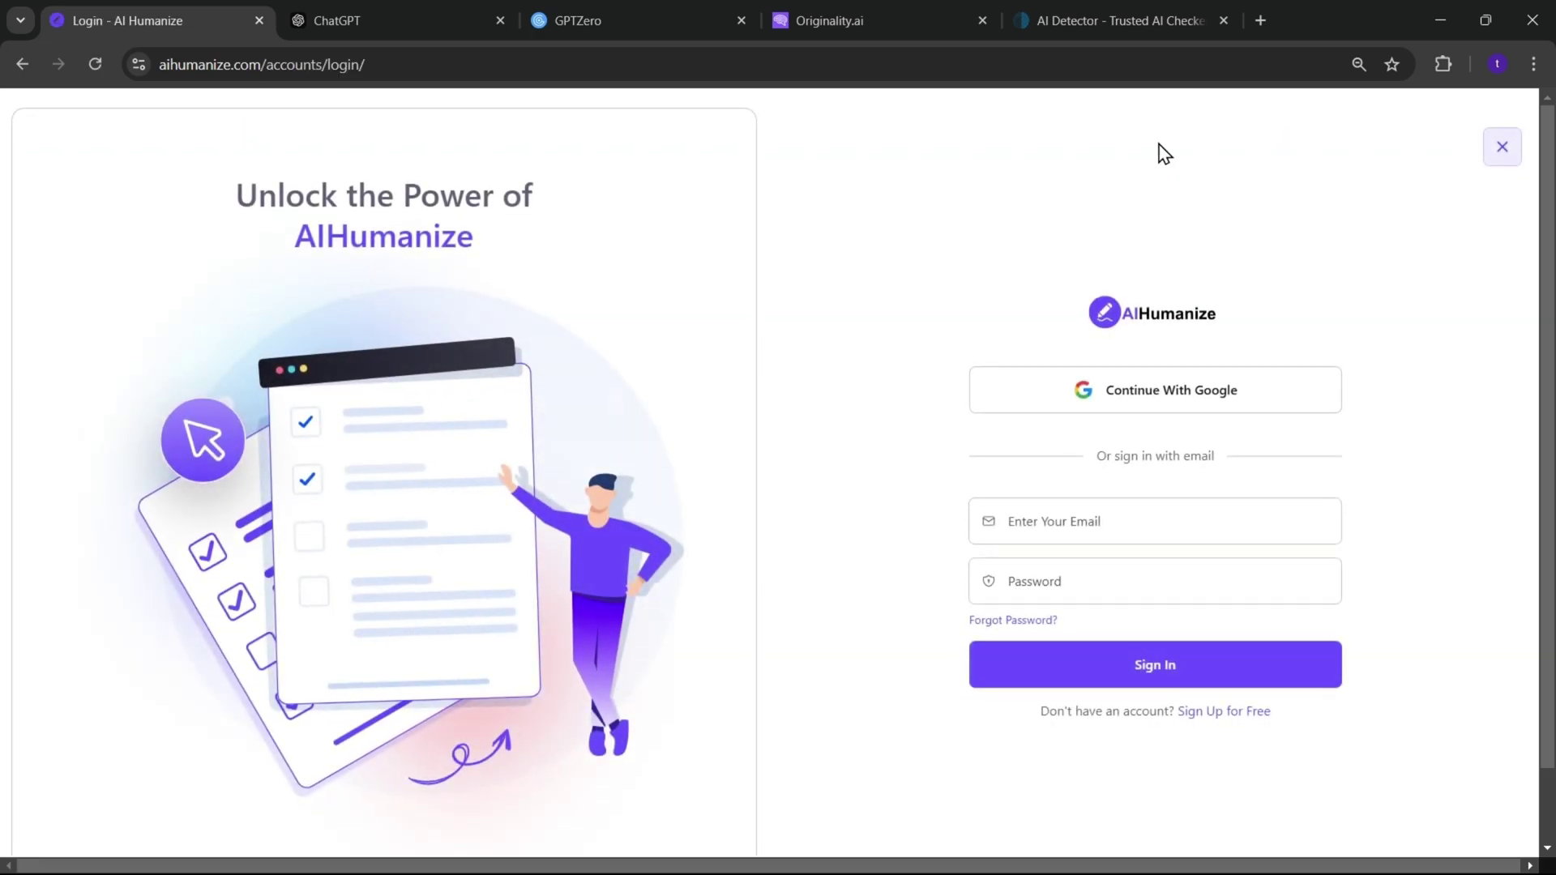
left_click(1161, 412)
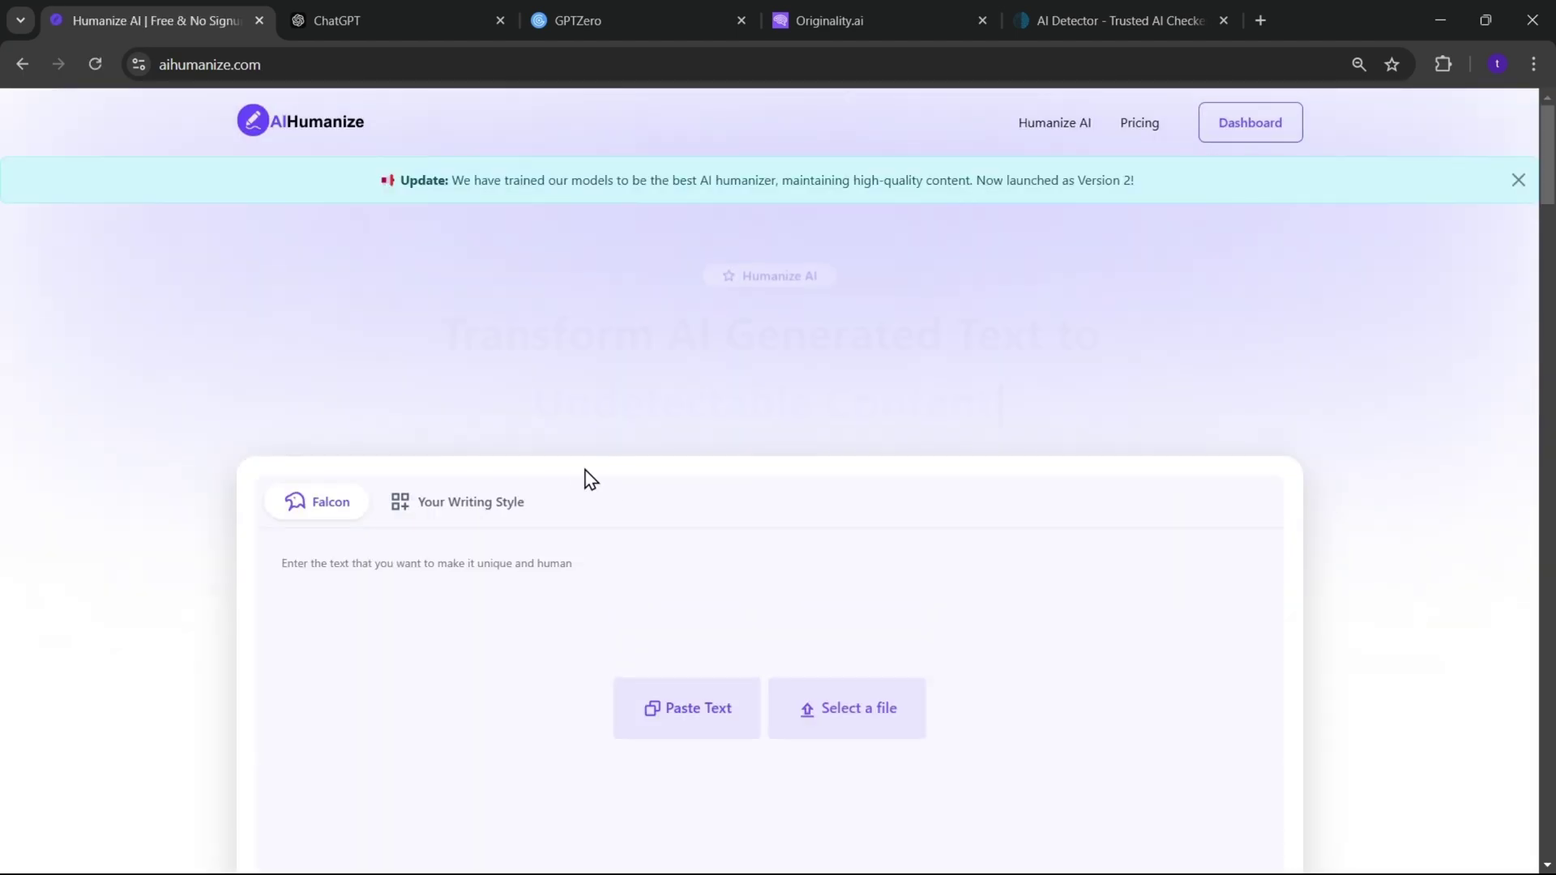
scroll(551, 470, "down", 2)
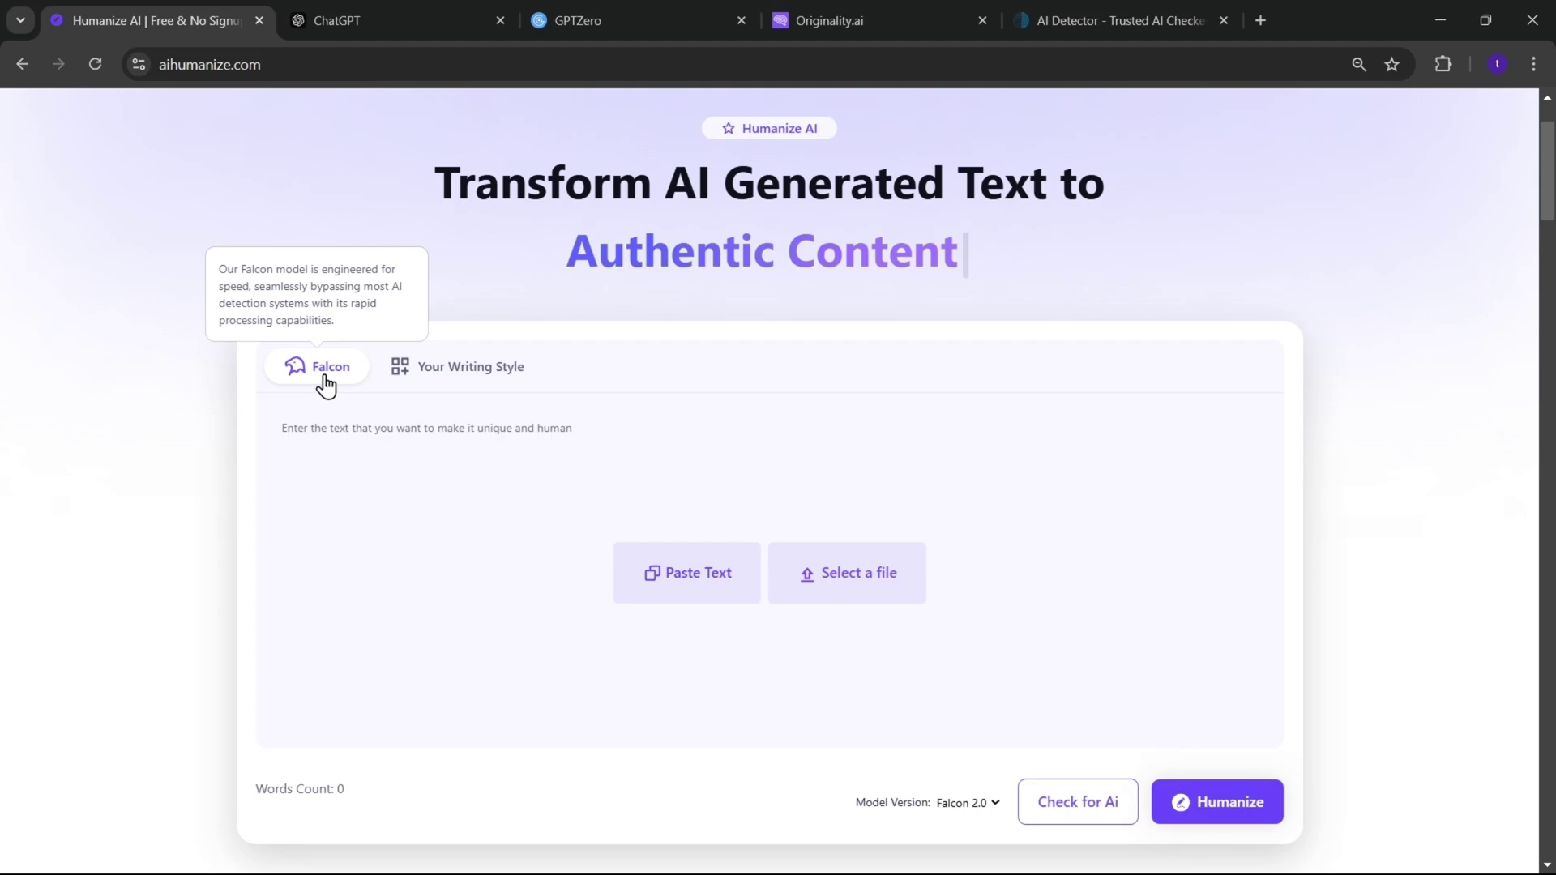
mouse_move(456, 381)
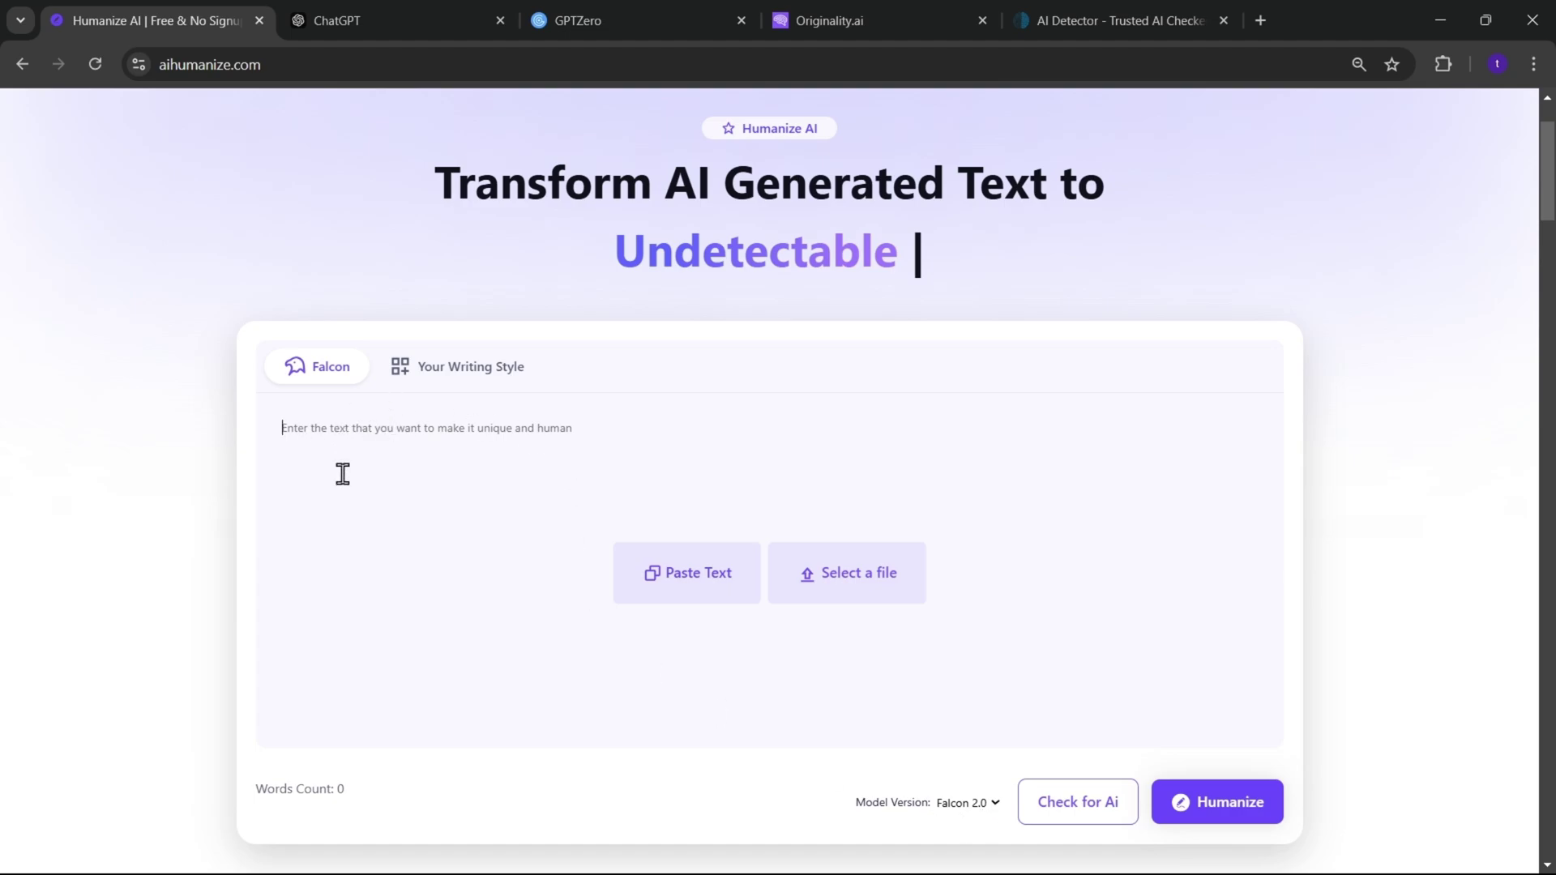
Have ChatGPT 'generate a short essay in 200 lines about AI' and copy its reply.
left_click(362, 4)
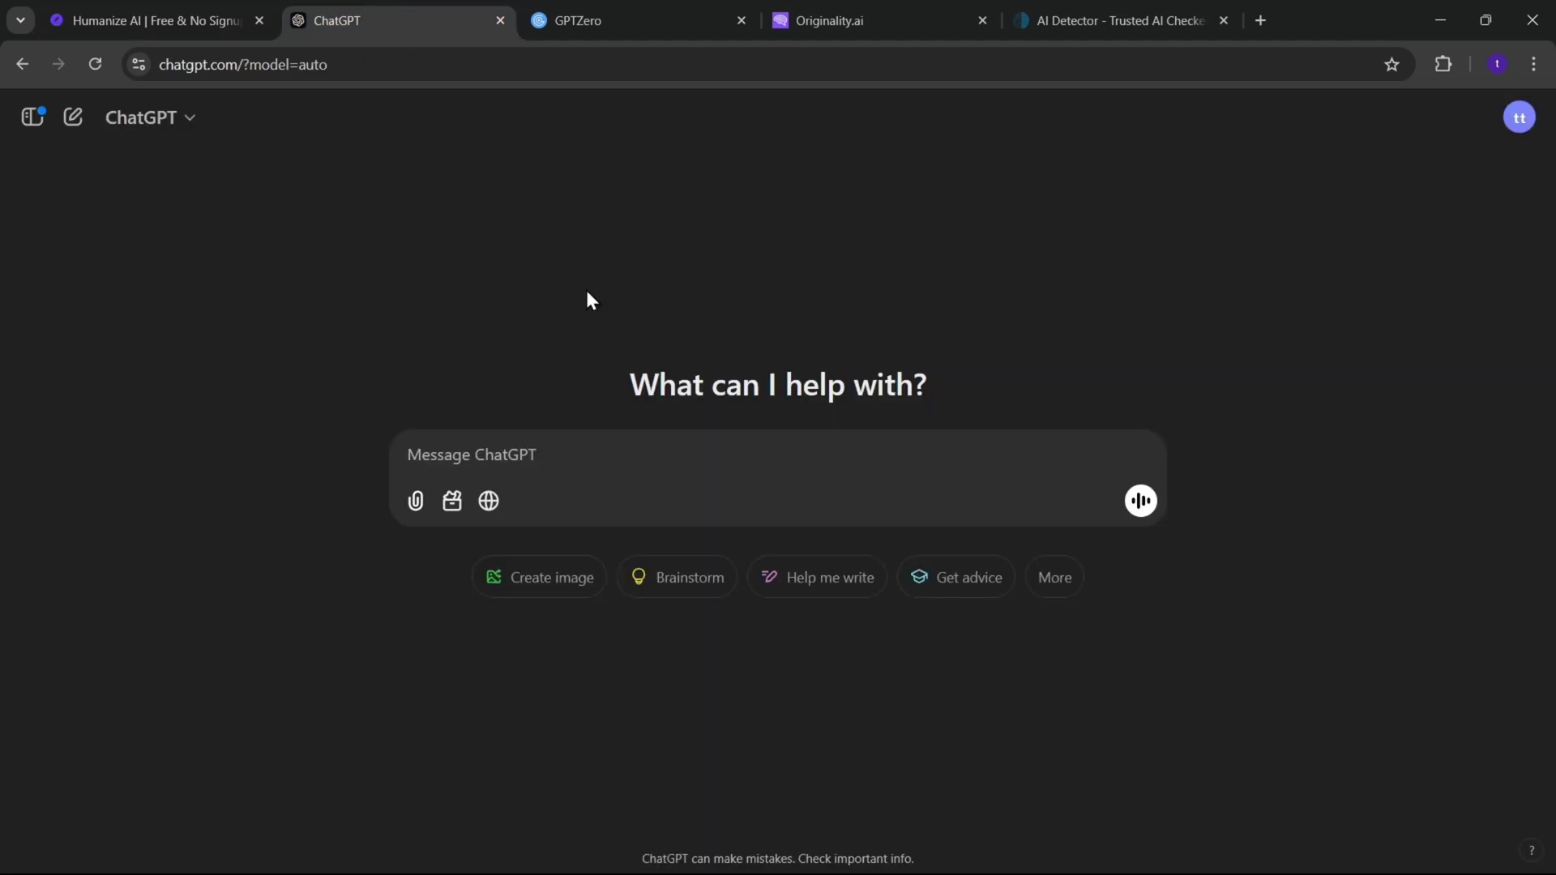
type("generate a short essay in 200 lin")
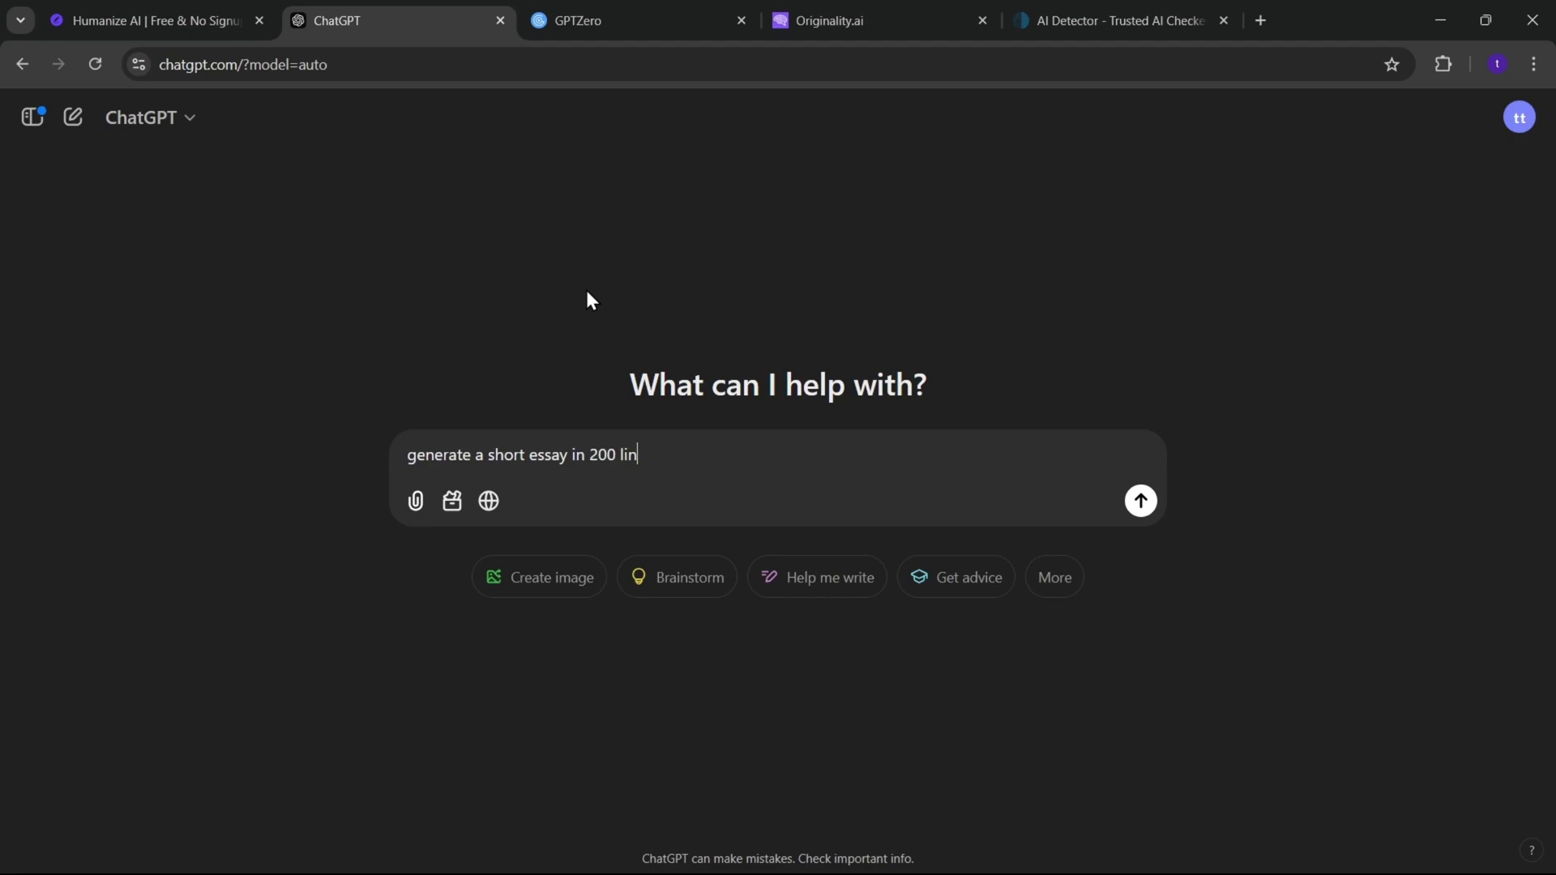
type("es about AI")
key("Return")
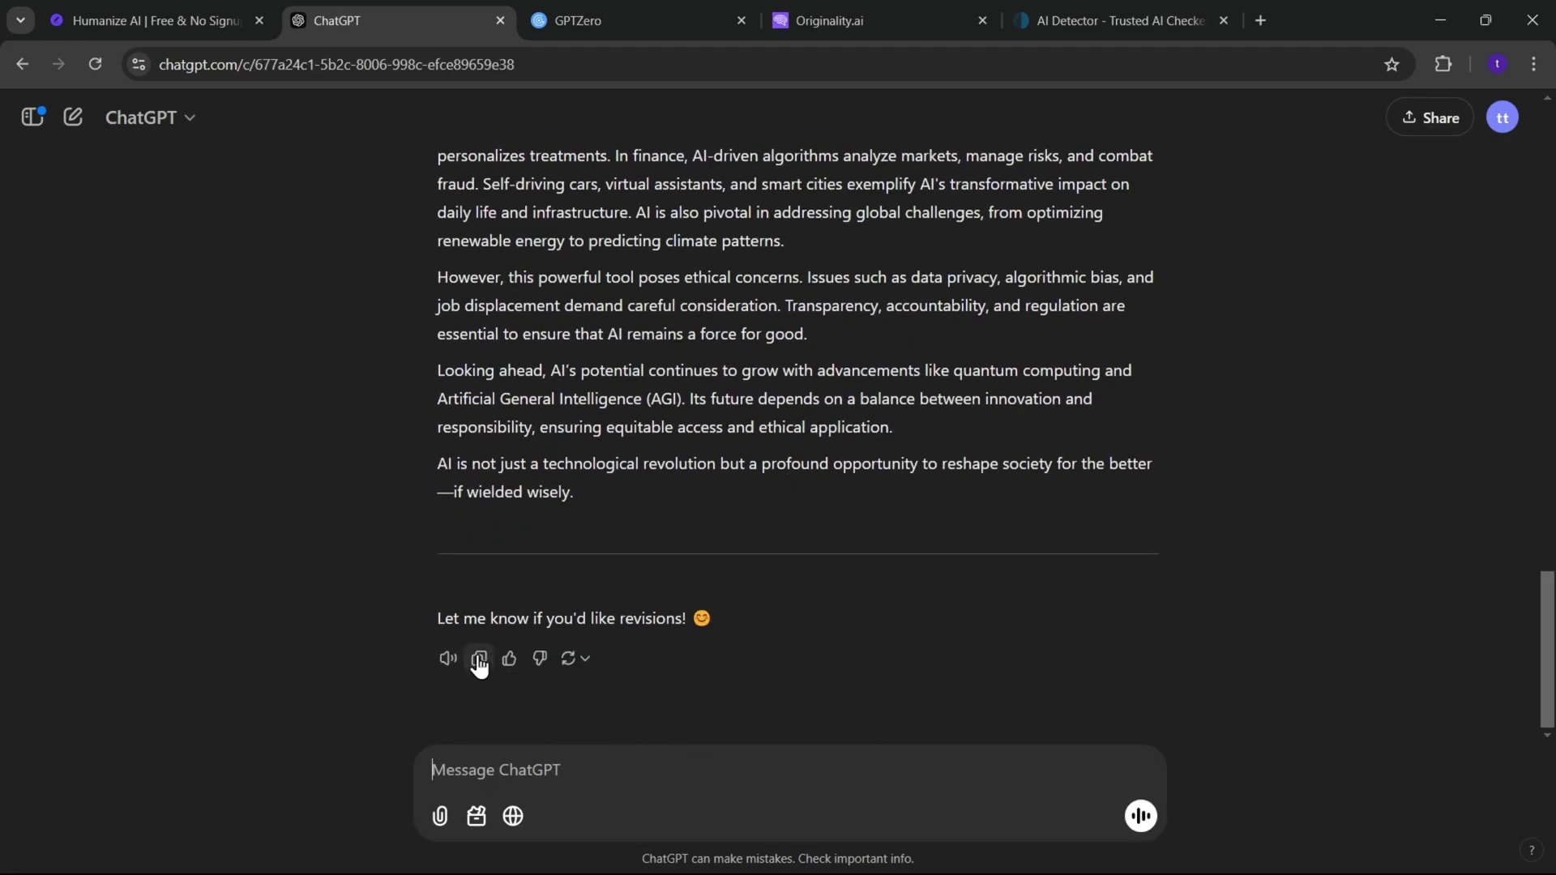
left_click(479, 658)
key("ctrl+Page_Up")
Paste the essay into AIHumanize, keep model Falcon 2.0, and run its AI check.
key("ctrl+v")
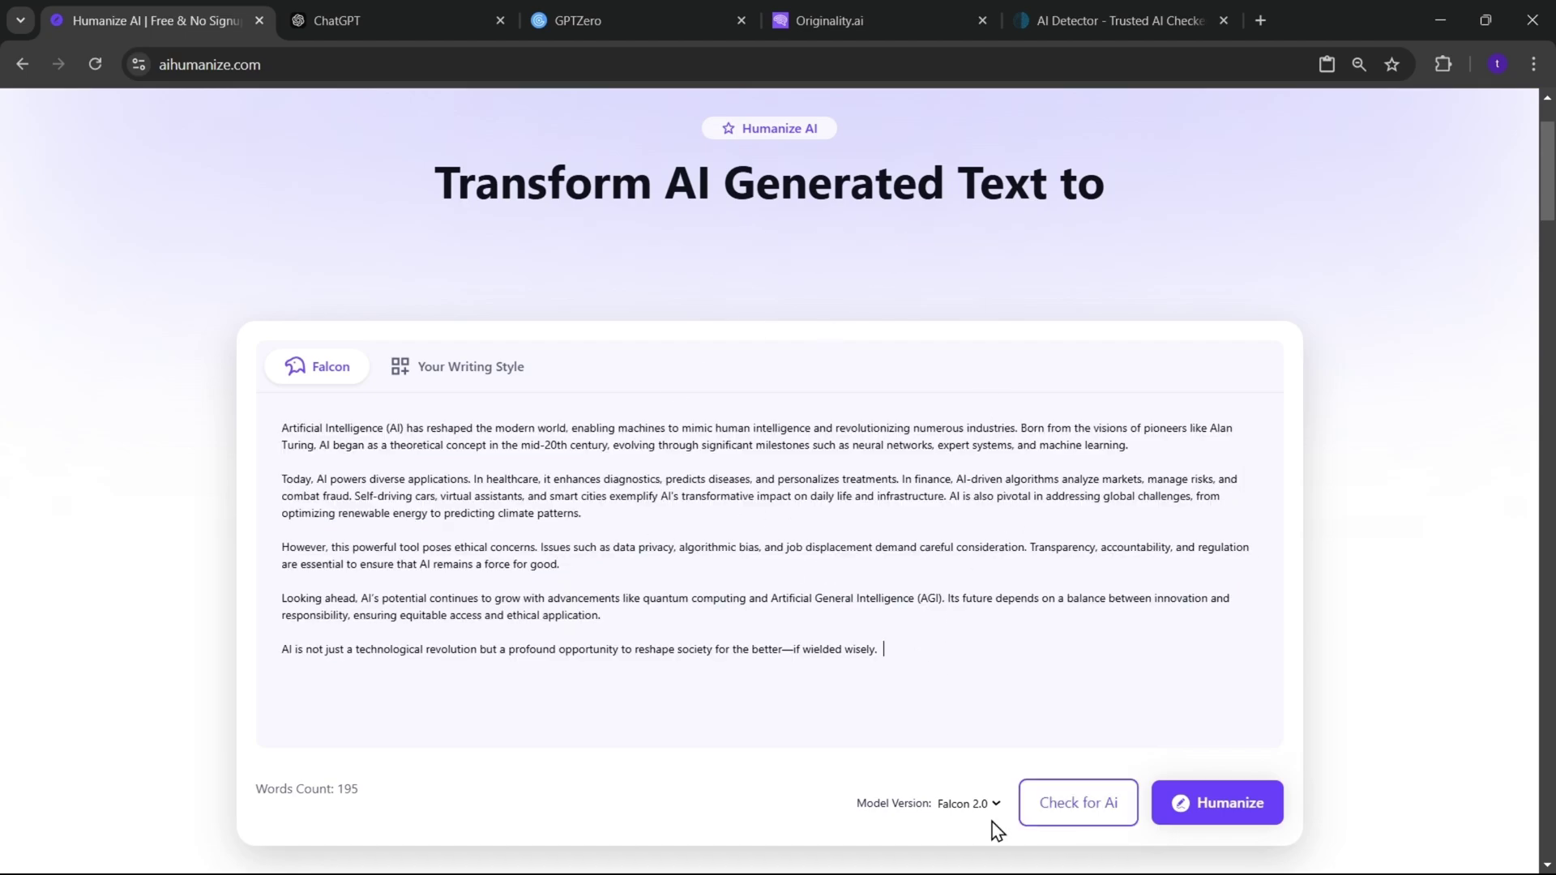
left_click(968, 804)
left_click(969, 832)
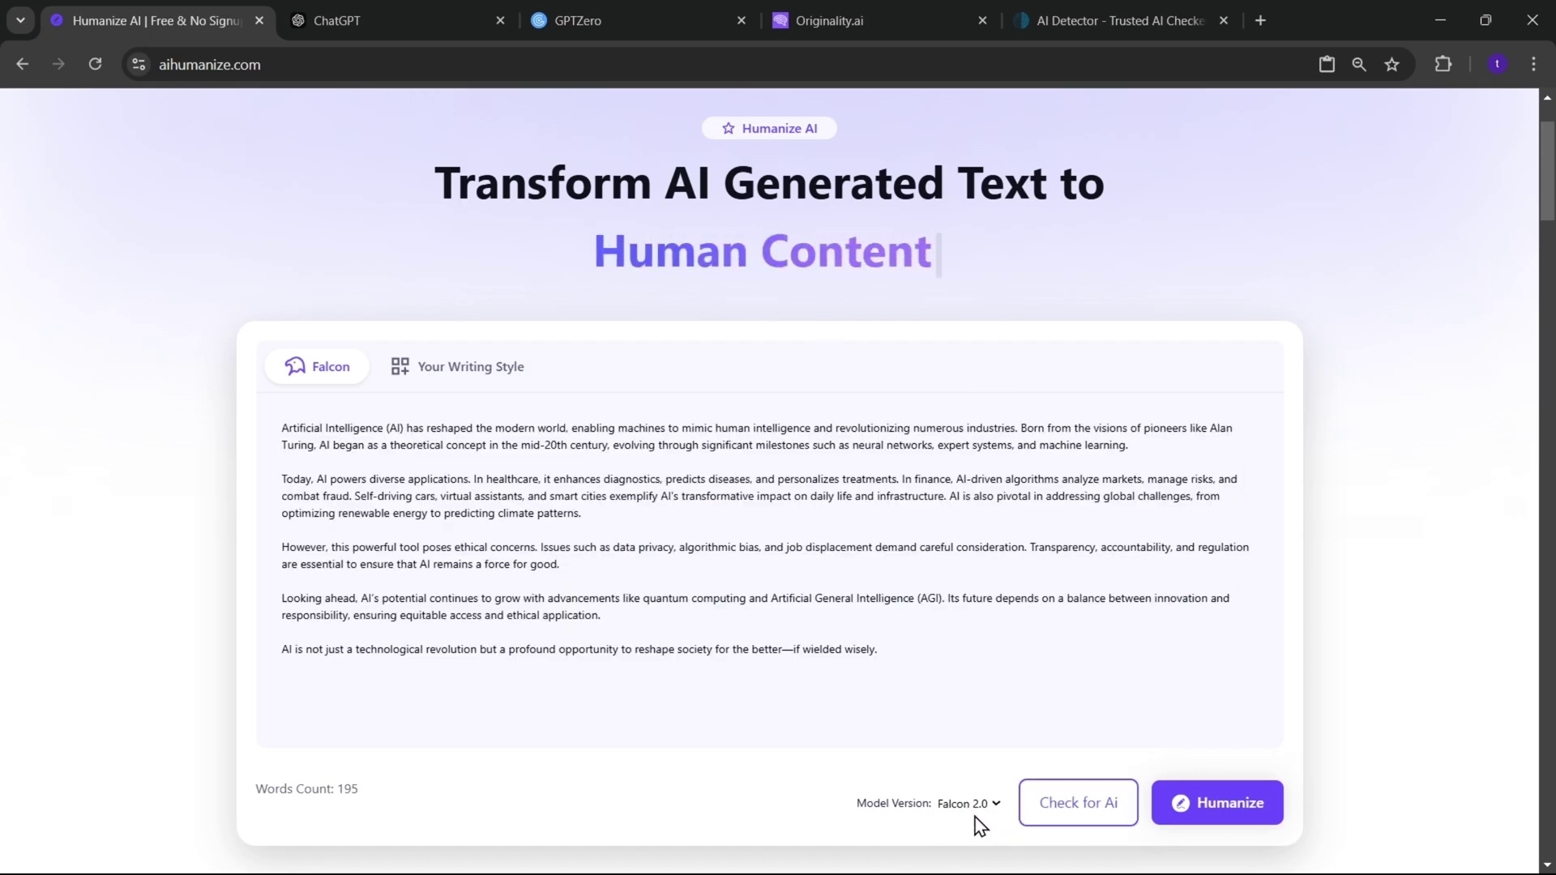
scroll(1117, 599, "down", 1)
scroll(1117, 598, "up", 1)
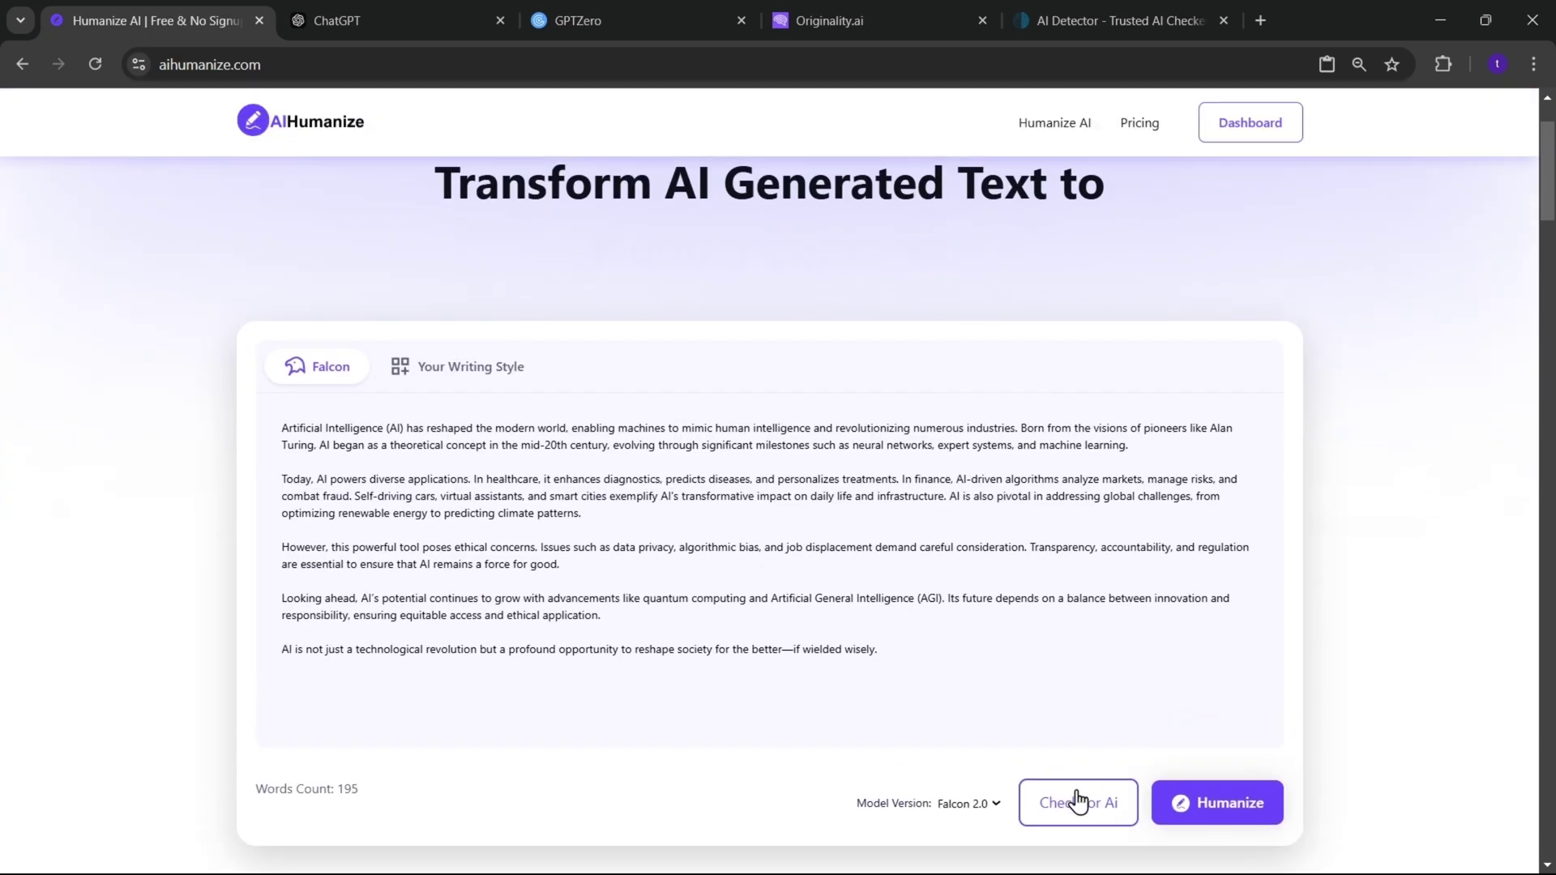
left_click(1085, 811)
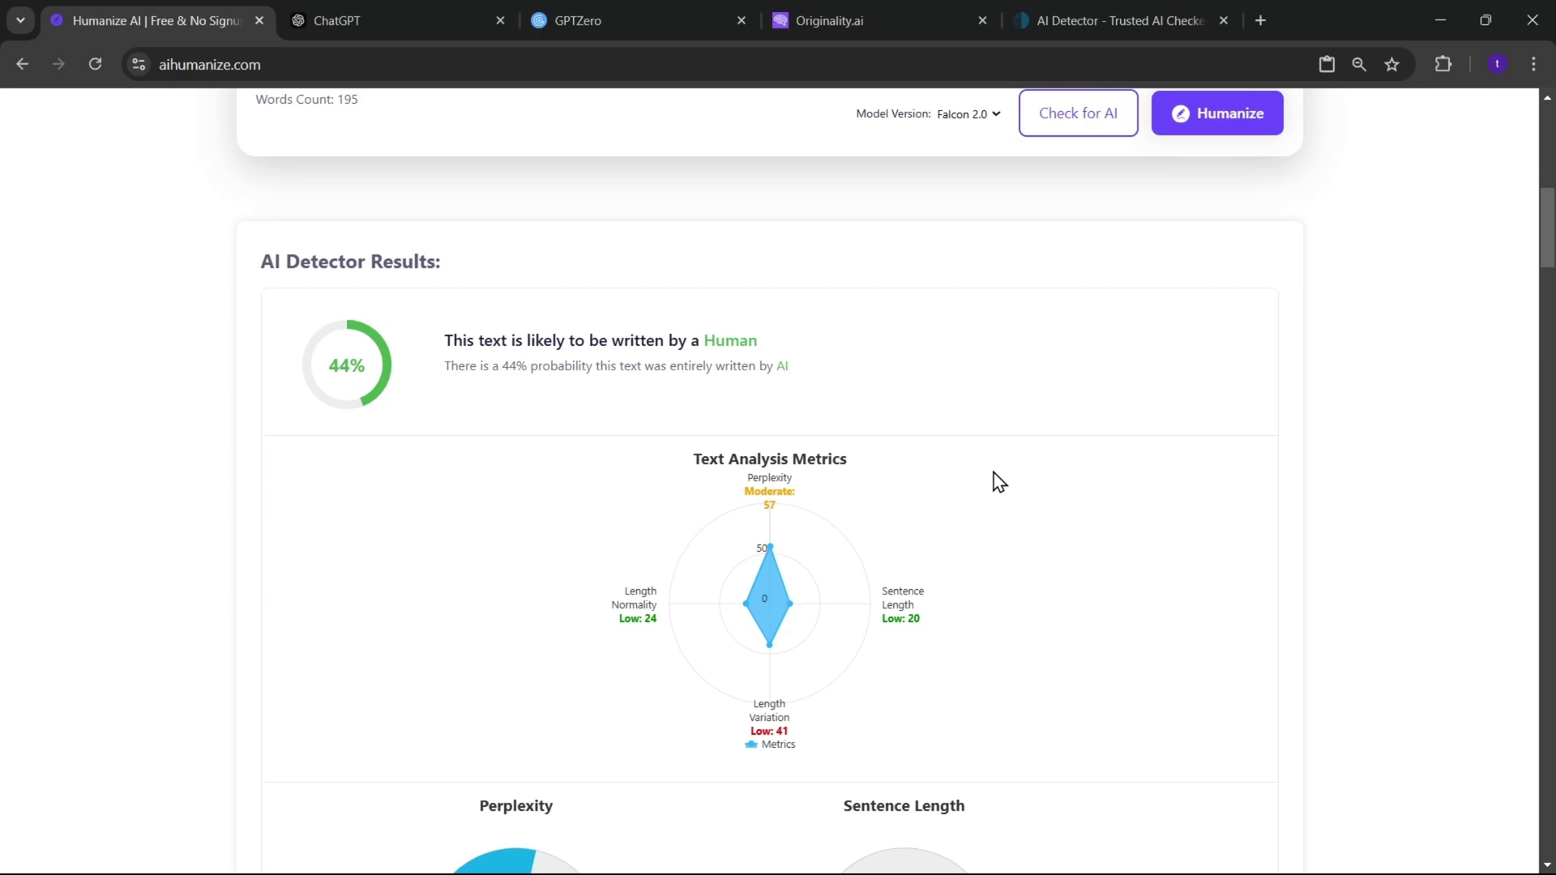
Review the AI check metrics (perplexity 57, sentence length 20) and copy the essay text.
mouse_move(767, 549)
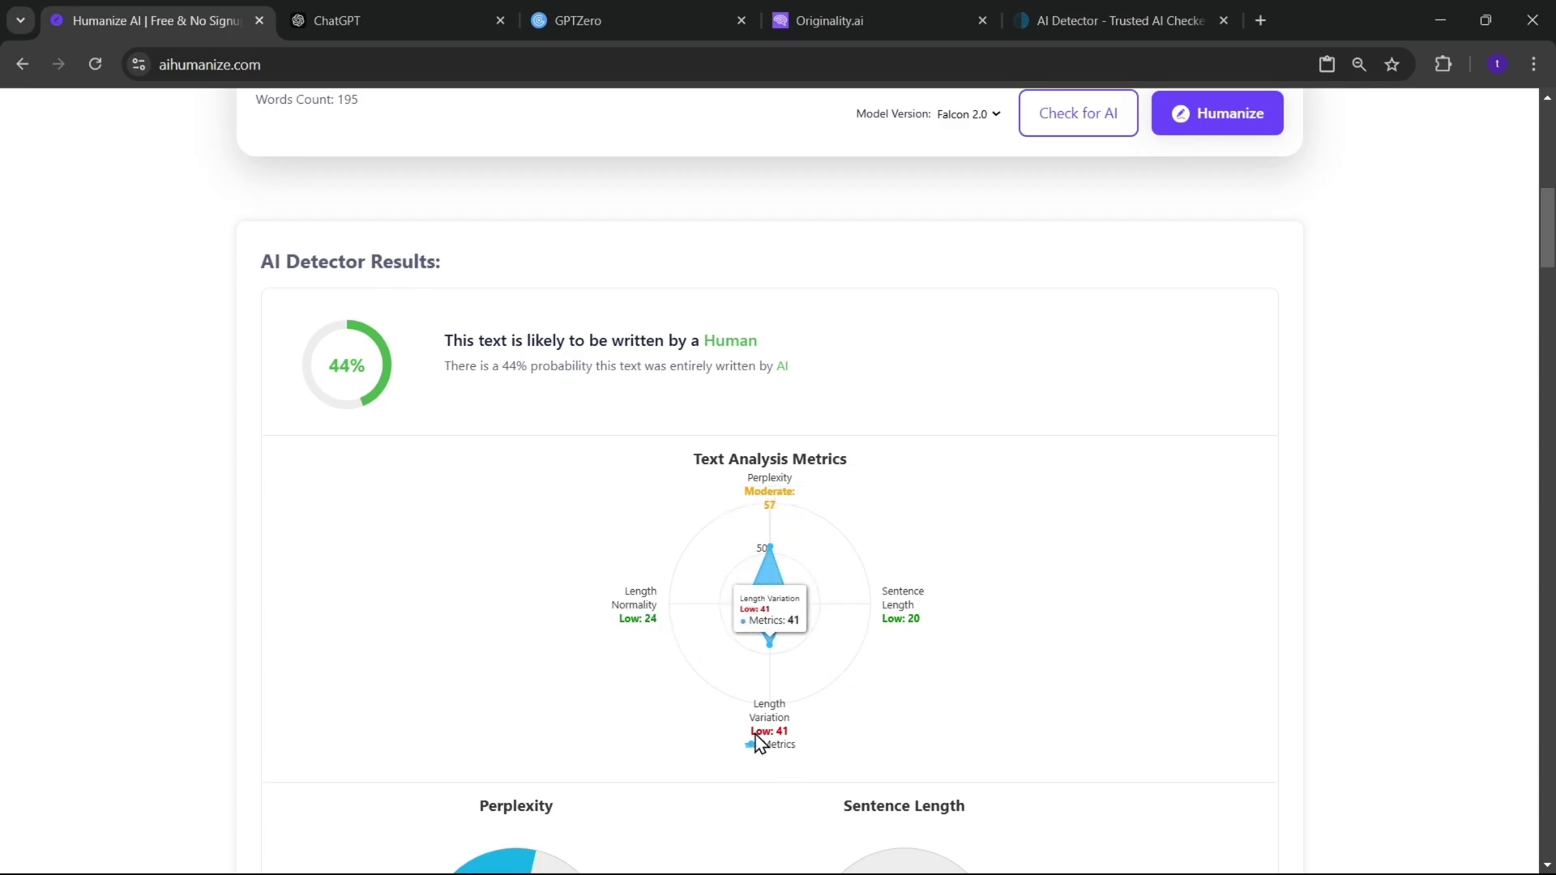
scroll(552, 559, "down", 5)
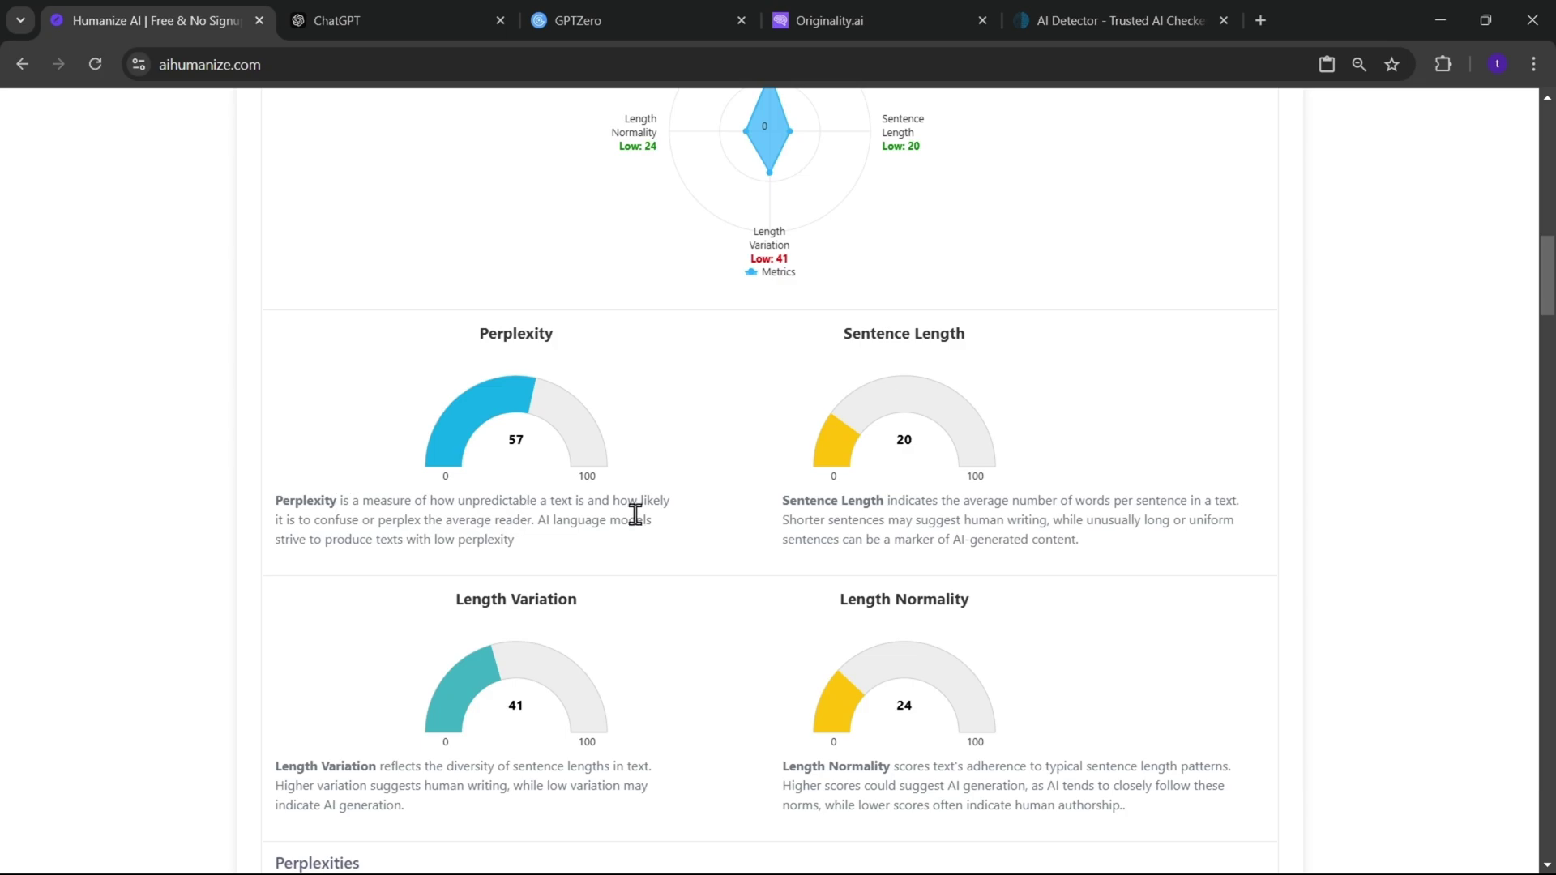
scroll(527, 513, "down", 1)
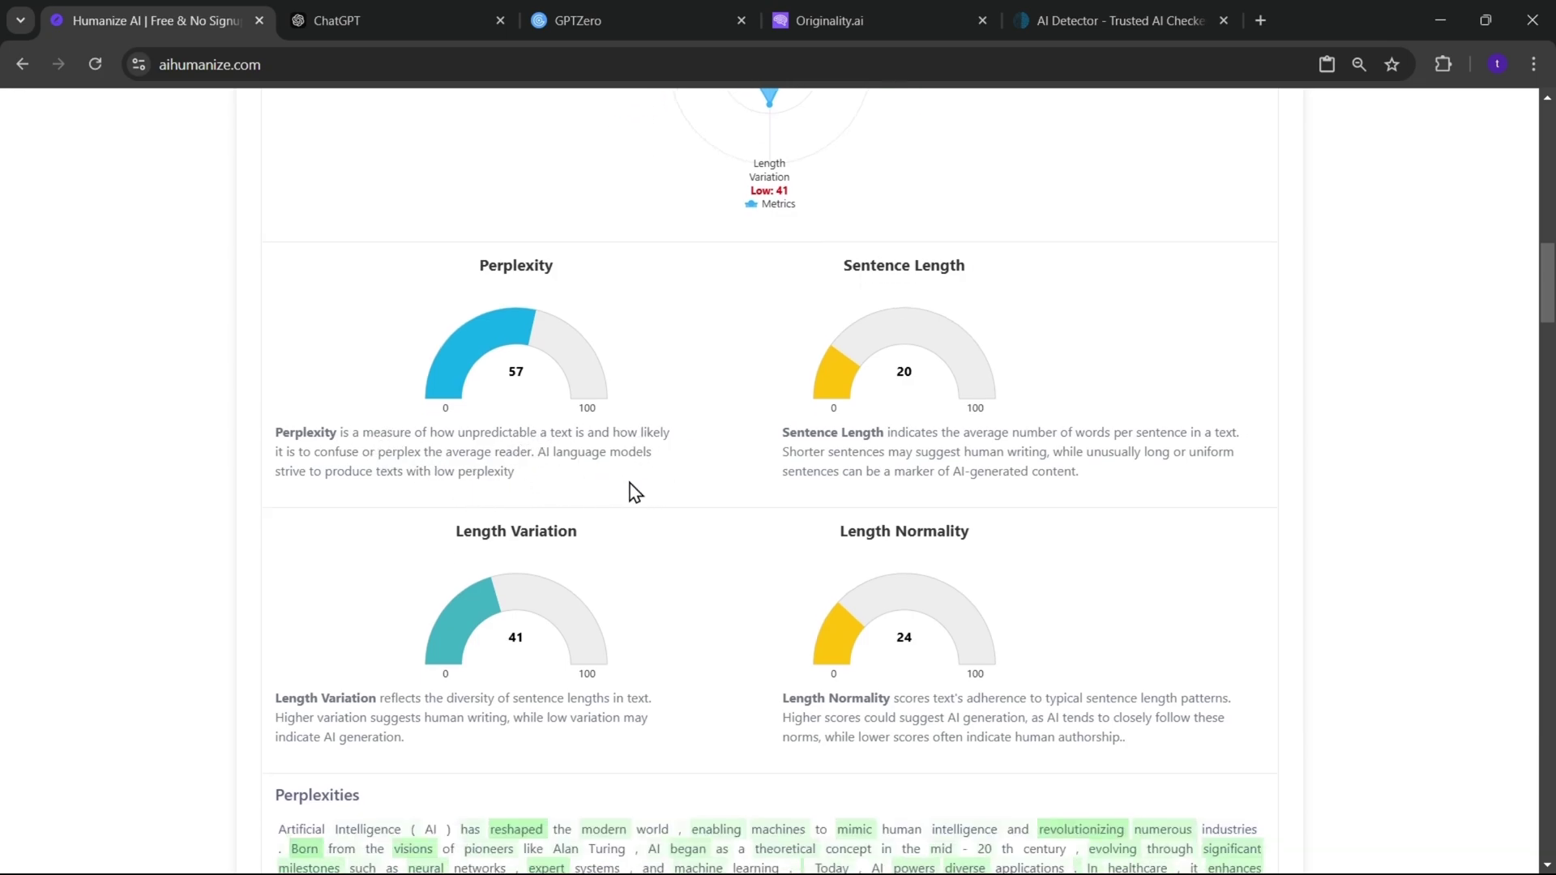
scroll(685, 486, "up", 5)
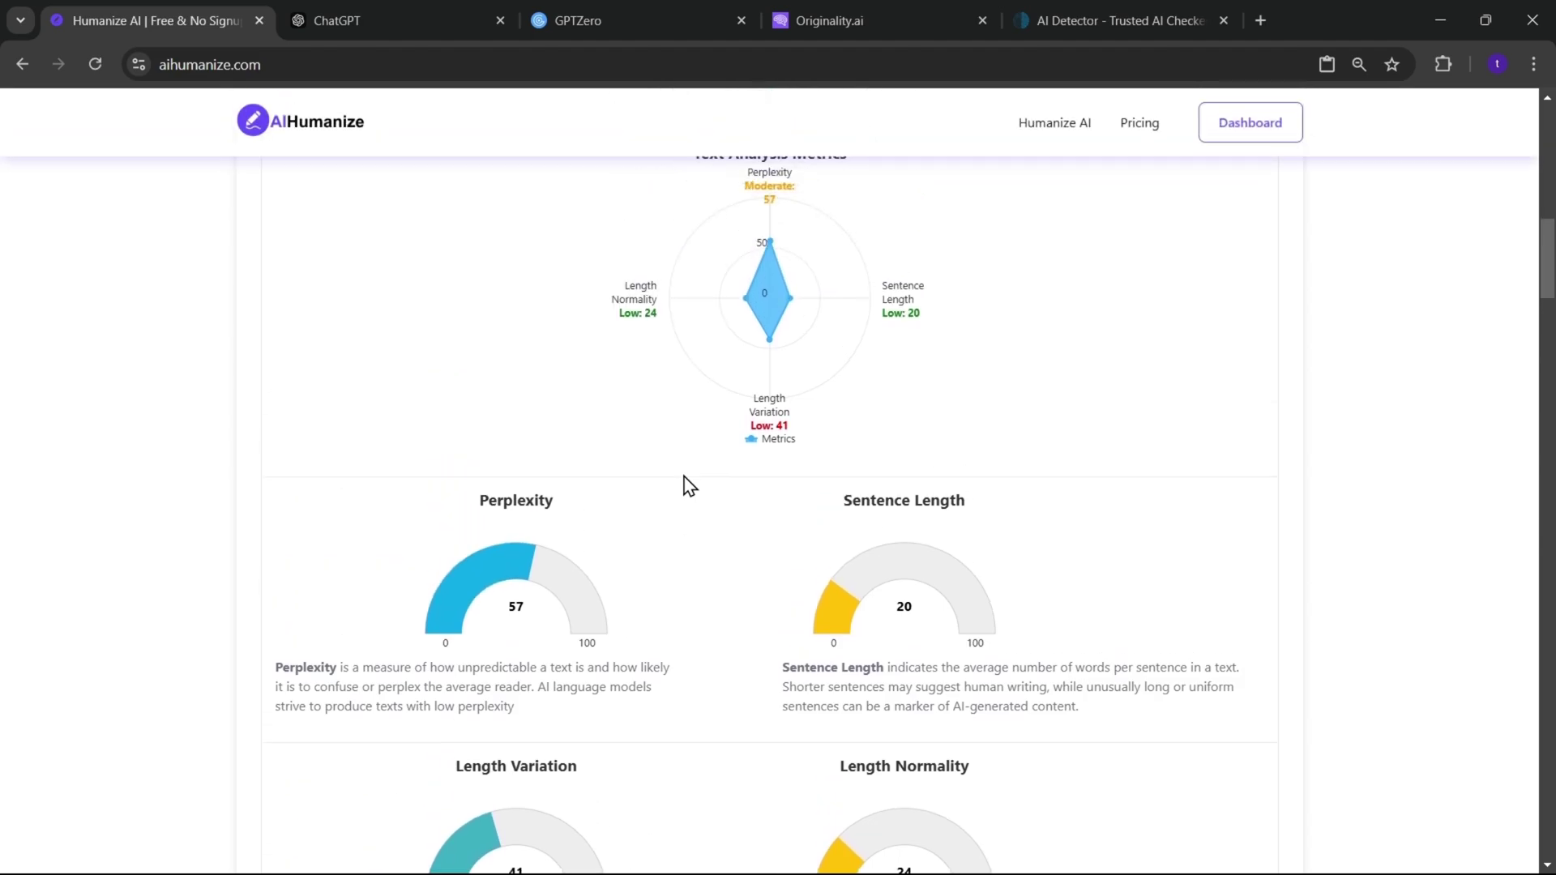
scroll(686, 487, "down", 4)
scroll(689, 486, "down", 2)
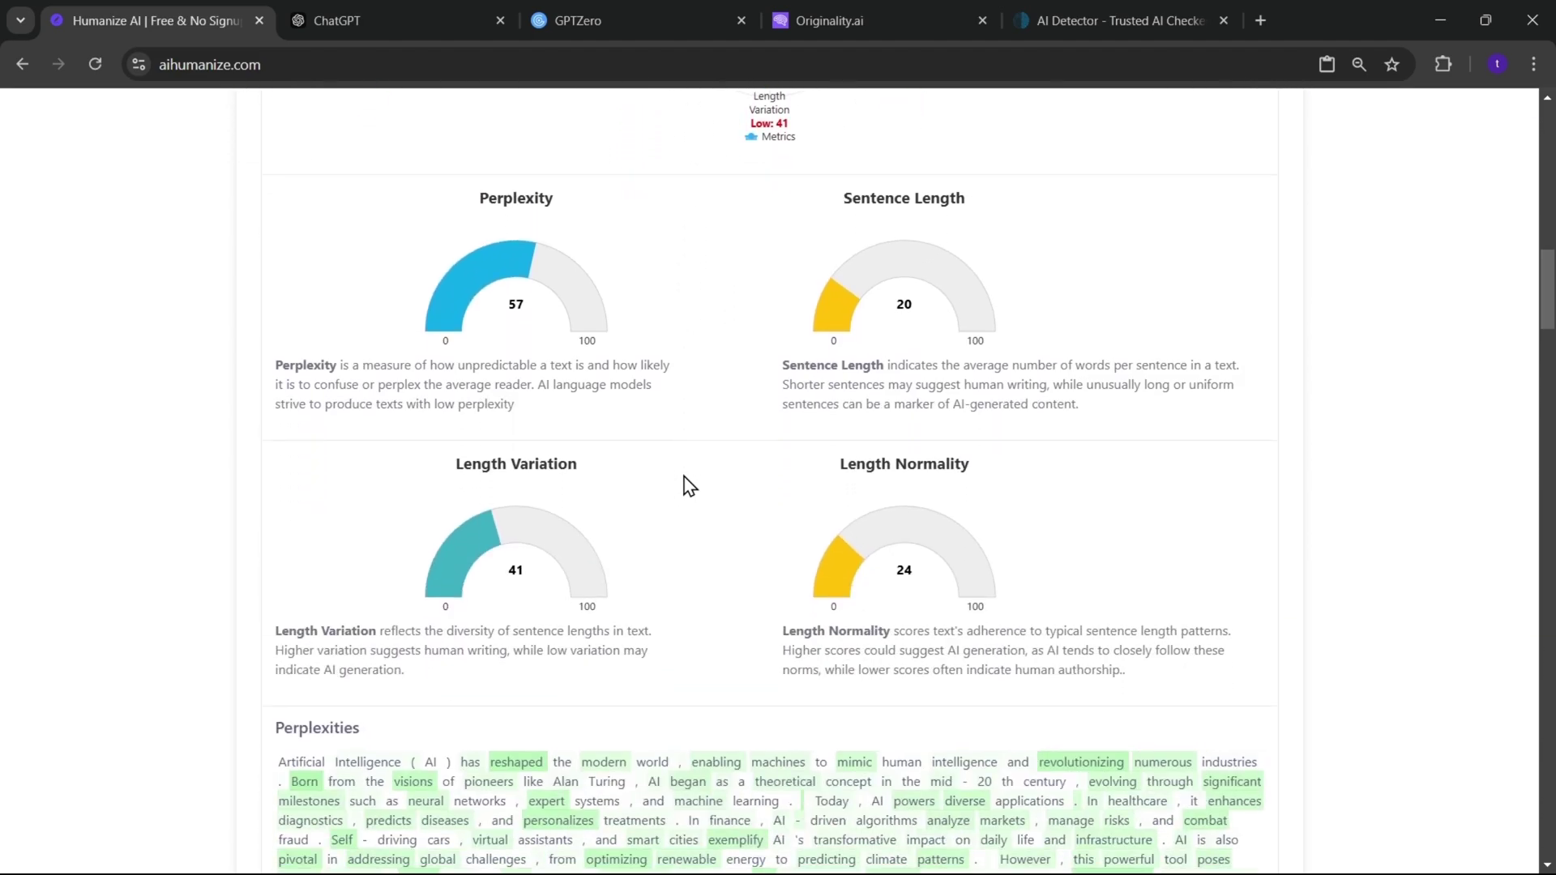
scroll(688, 485, "down", 1)
scroll(686, 484, "up", 1)
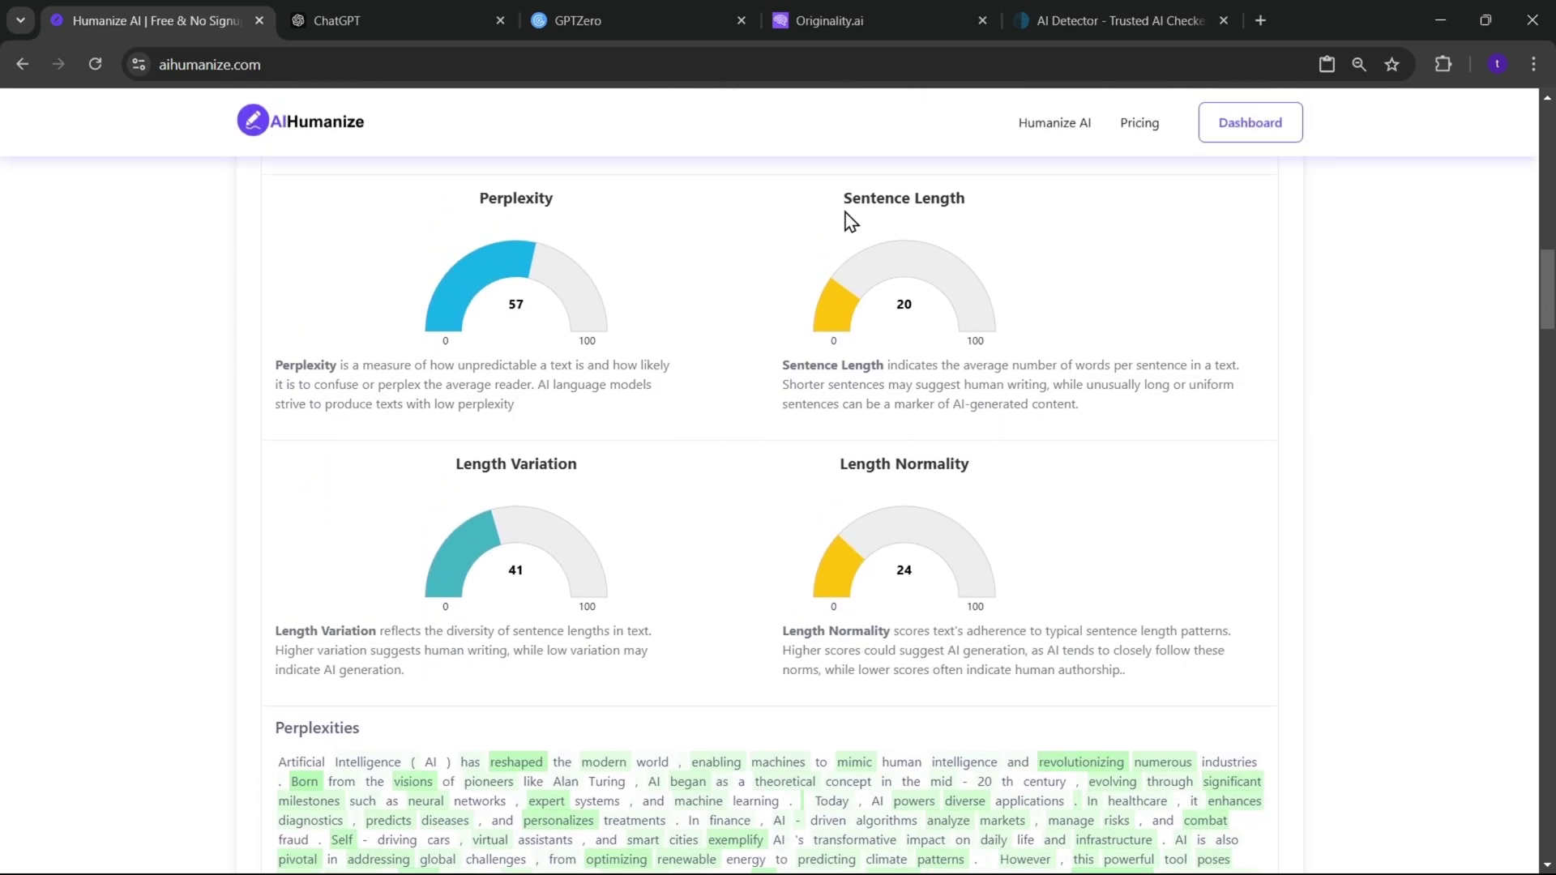
scroll(552, 568, "down", 3)
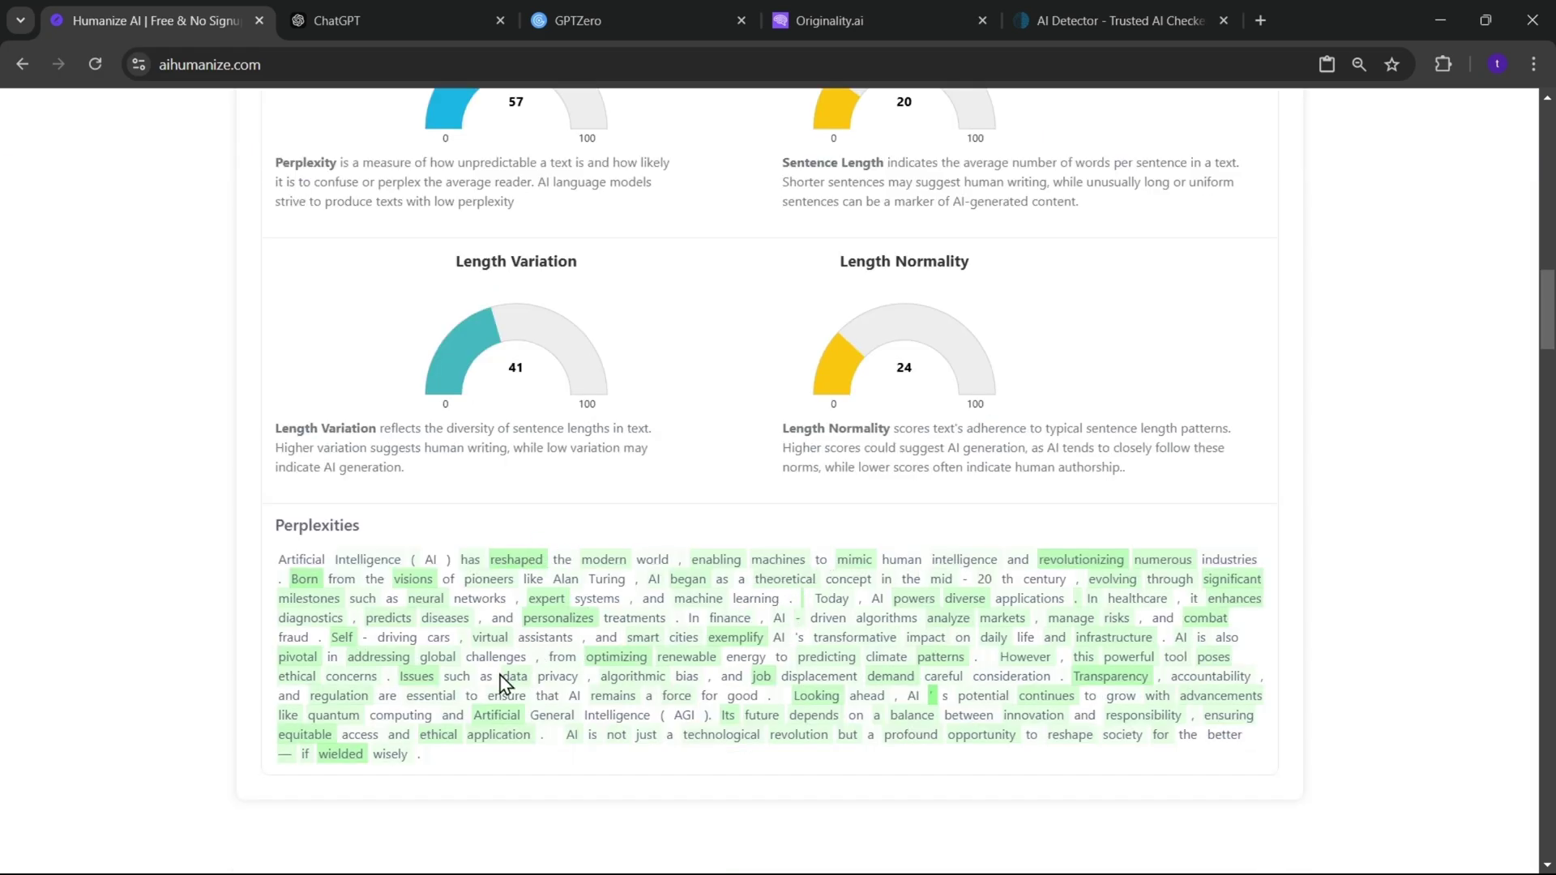
scroll(499, 677, "down", 1)
scroll(489, 669, "up", 2)
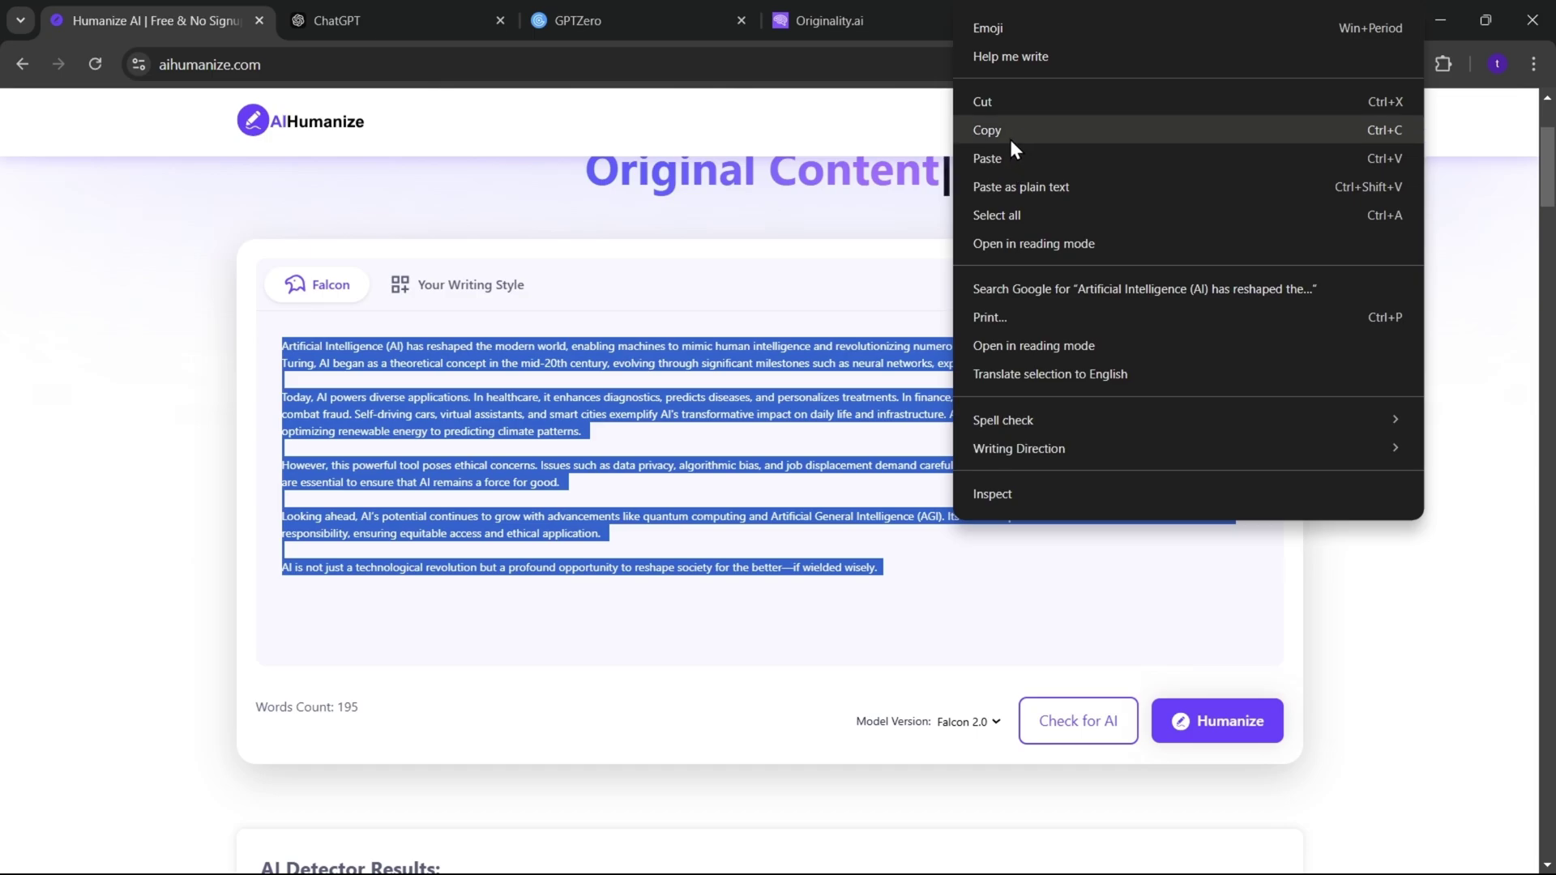
left_click(1009, 136)
left_click(578, 20)
Paste the essay into GPTZero and run a Basic scan, rated 100% AI generated.
right_click(167, 281)
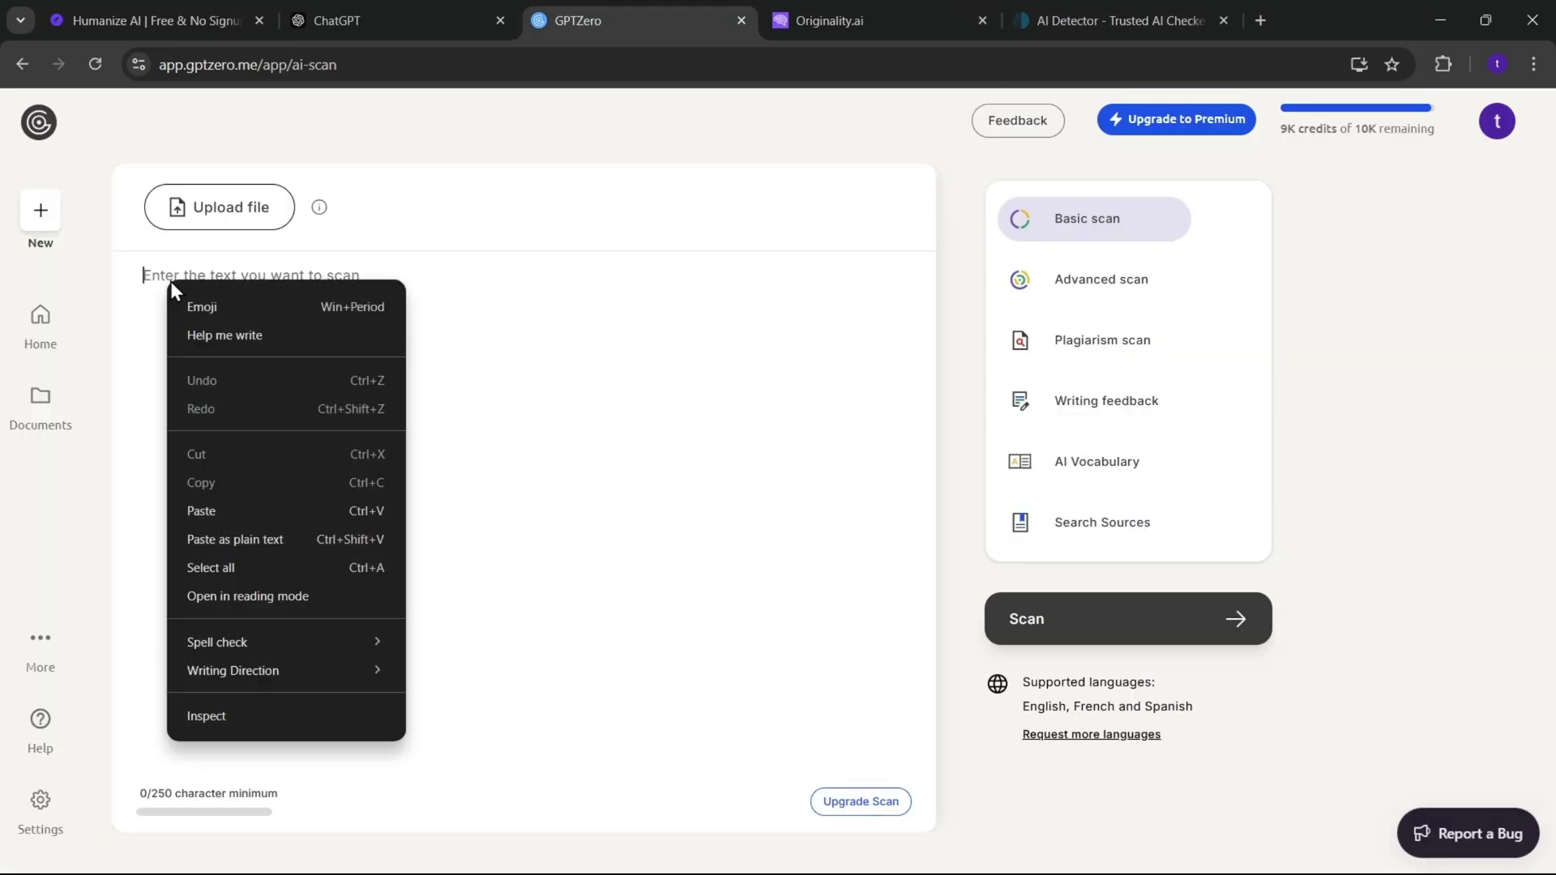
left_click(279, 509)
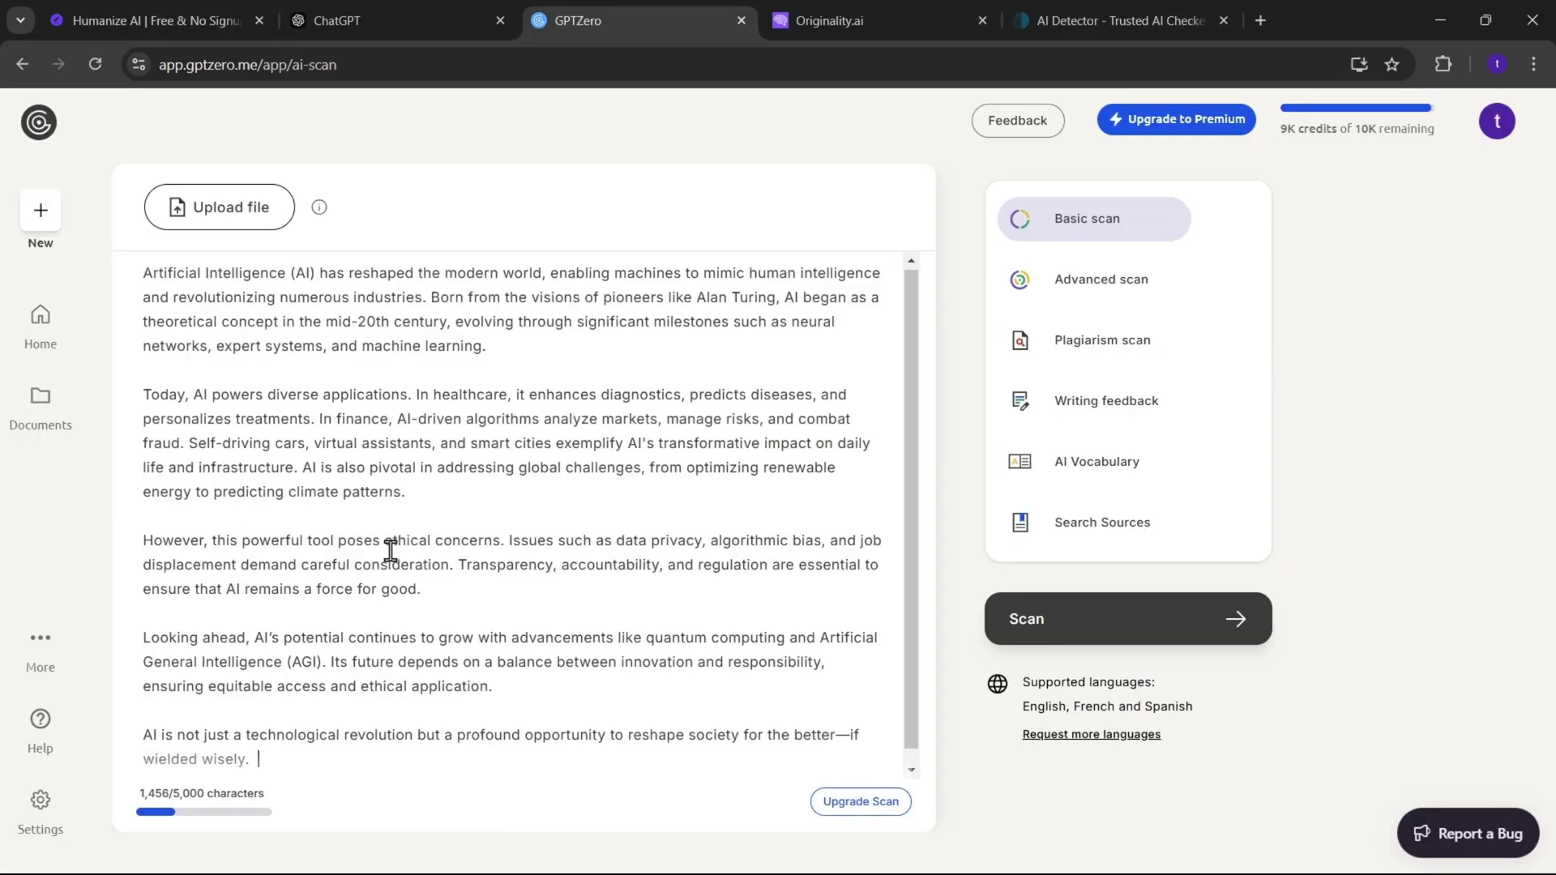
left_click(1149, 646)
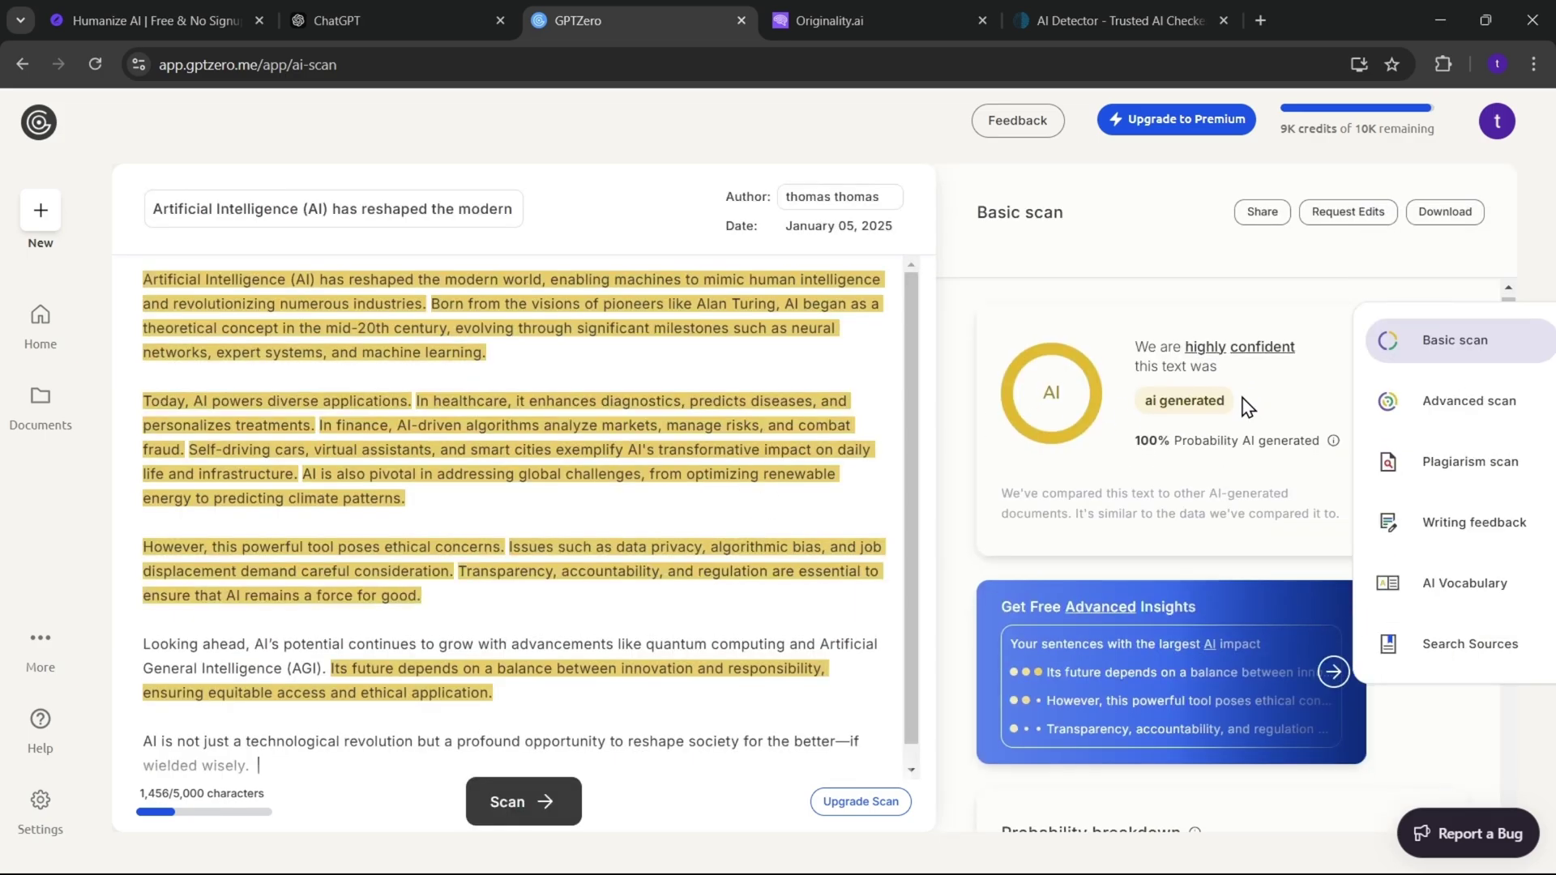
key("ctrl+Tab")
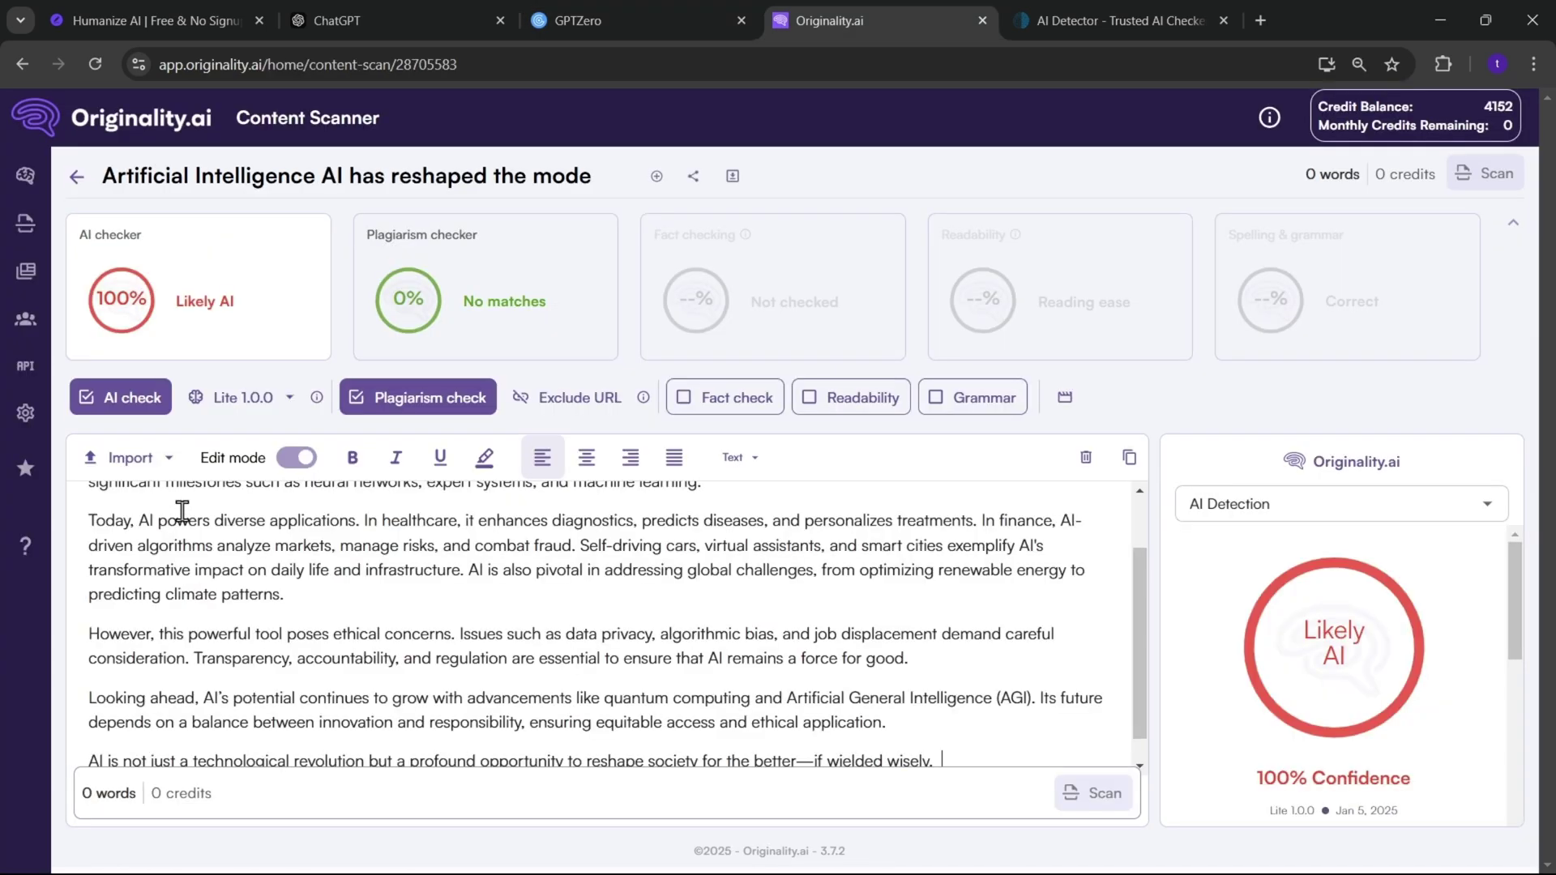
Scan the 198-word essay in Originality.ai: 100% Likely AI, 0% plagiarism.
scroll(212, 543, "up", 2)
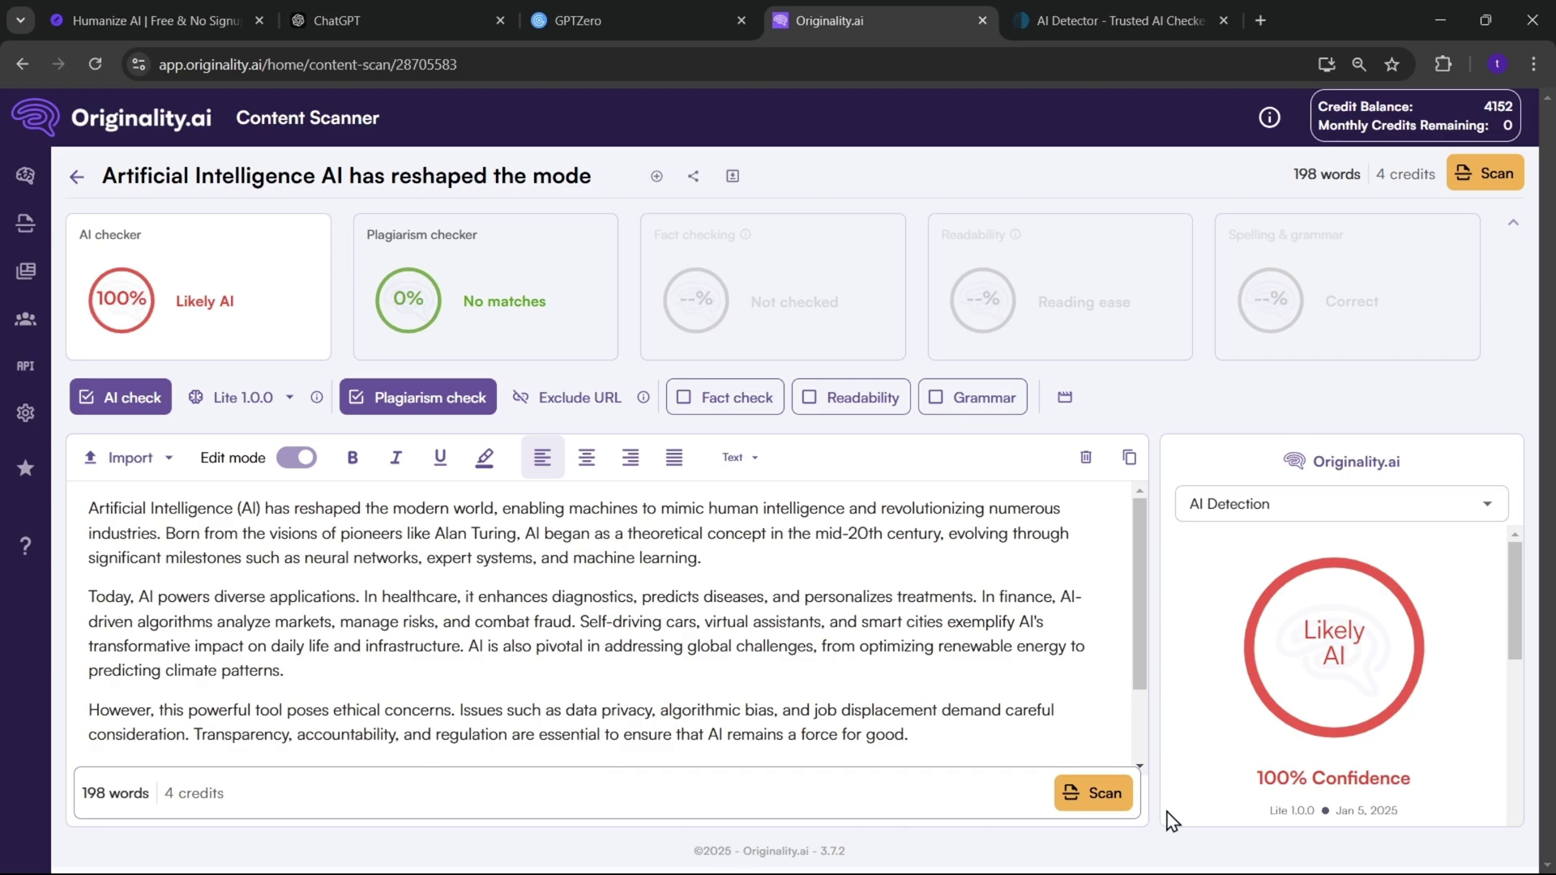
left_click(1091, 794)
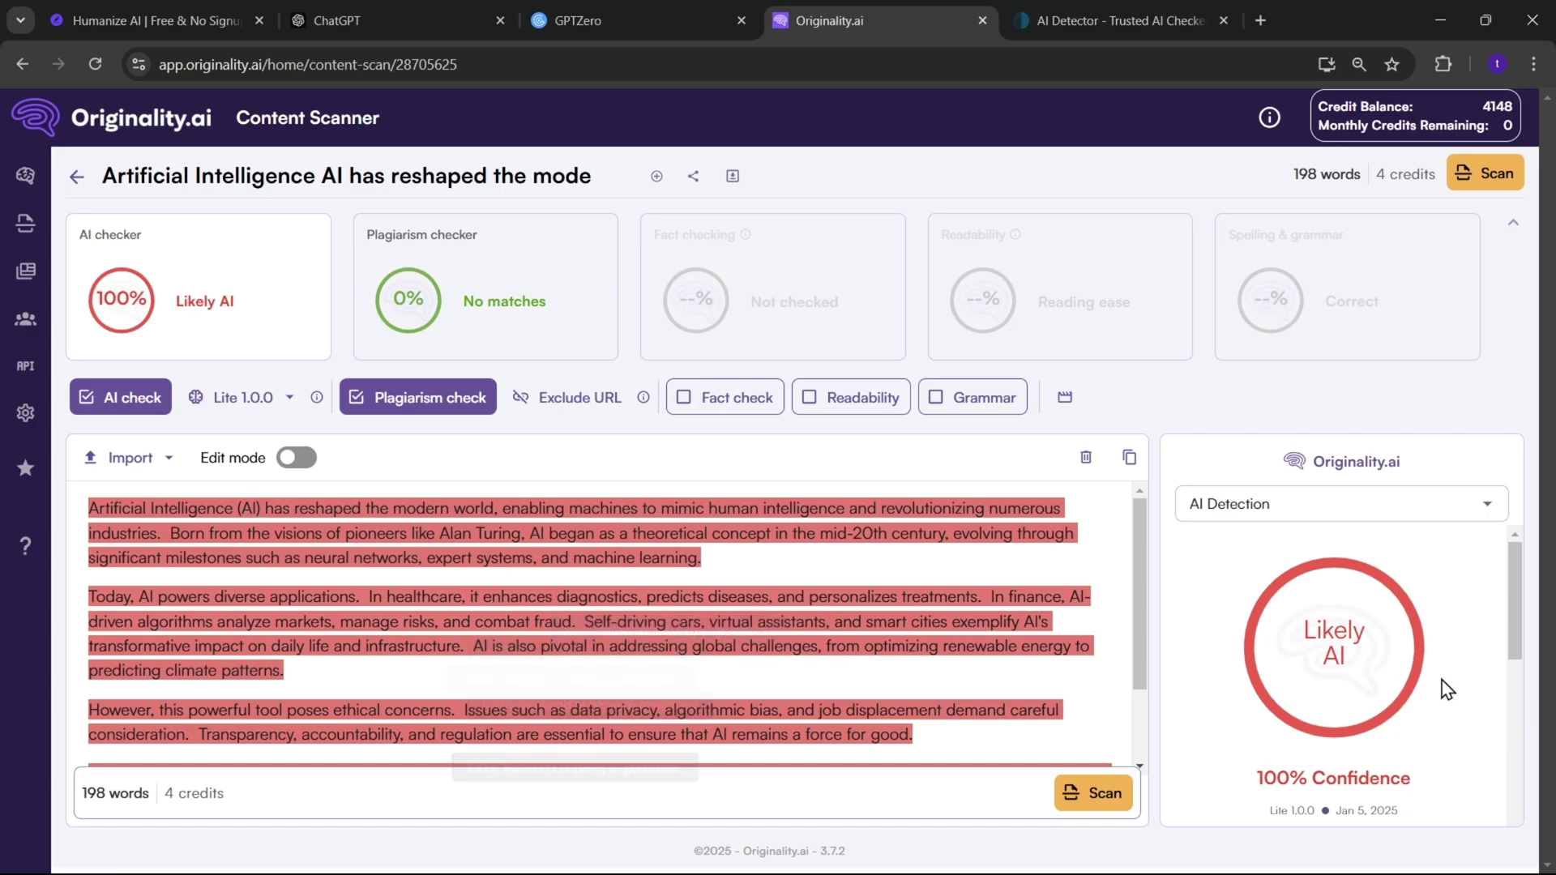
scroll(1321, 689, "down", 1)
scroll(1321, 689, "up", 1)
scroll(1321, 689, "down", 1)
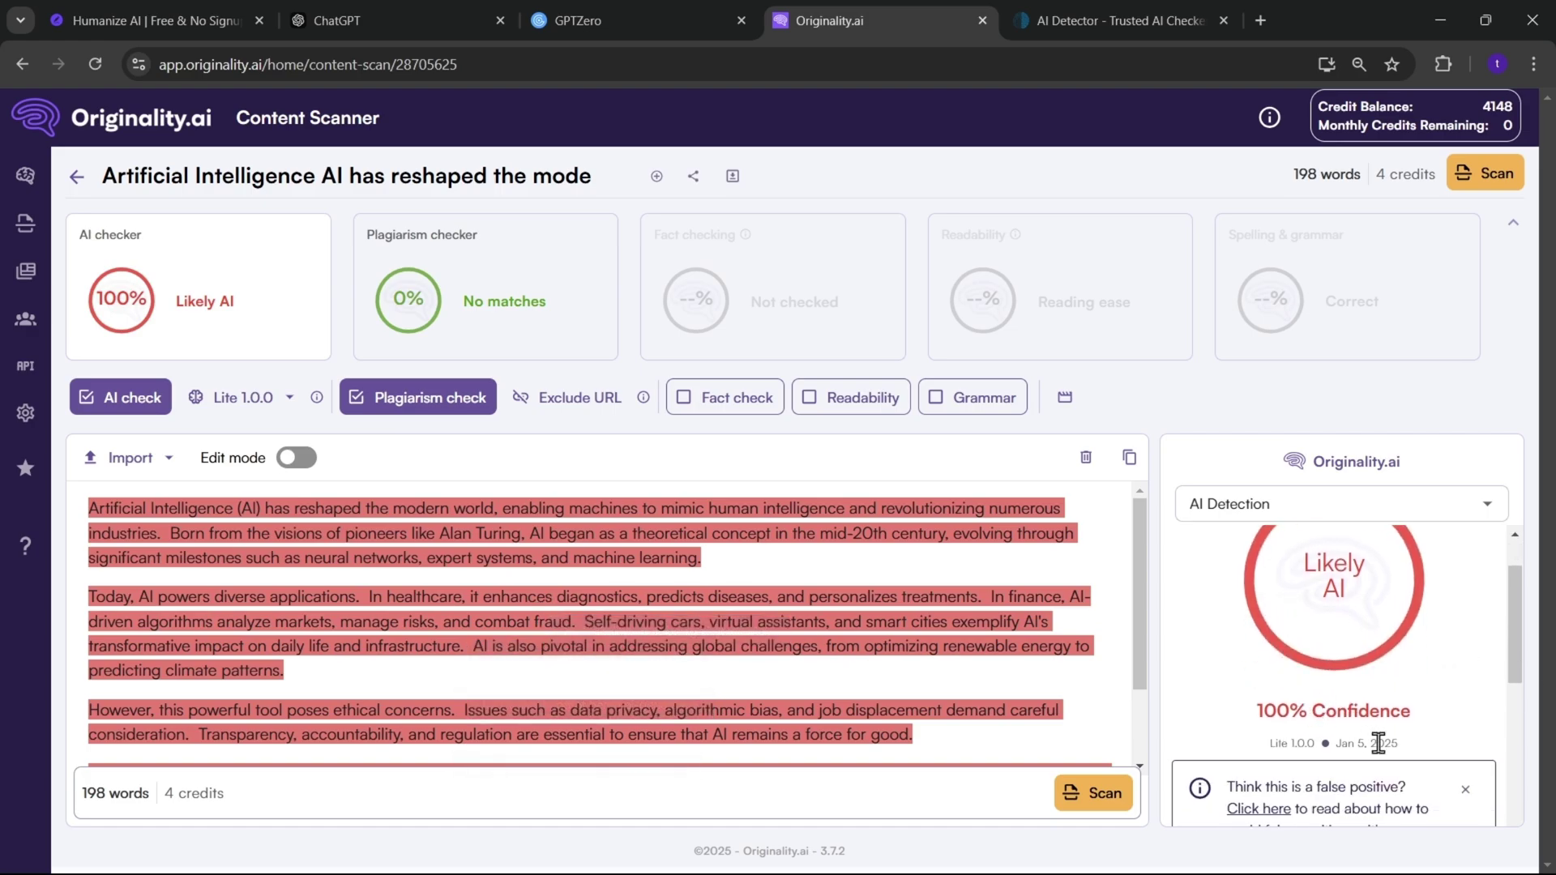
key("ctrl+Tab")
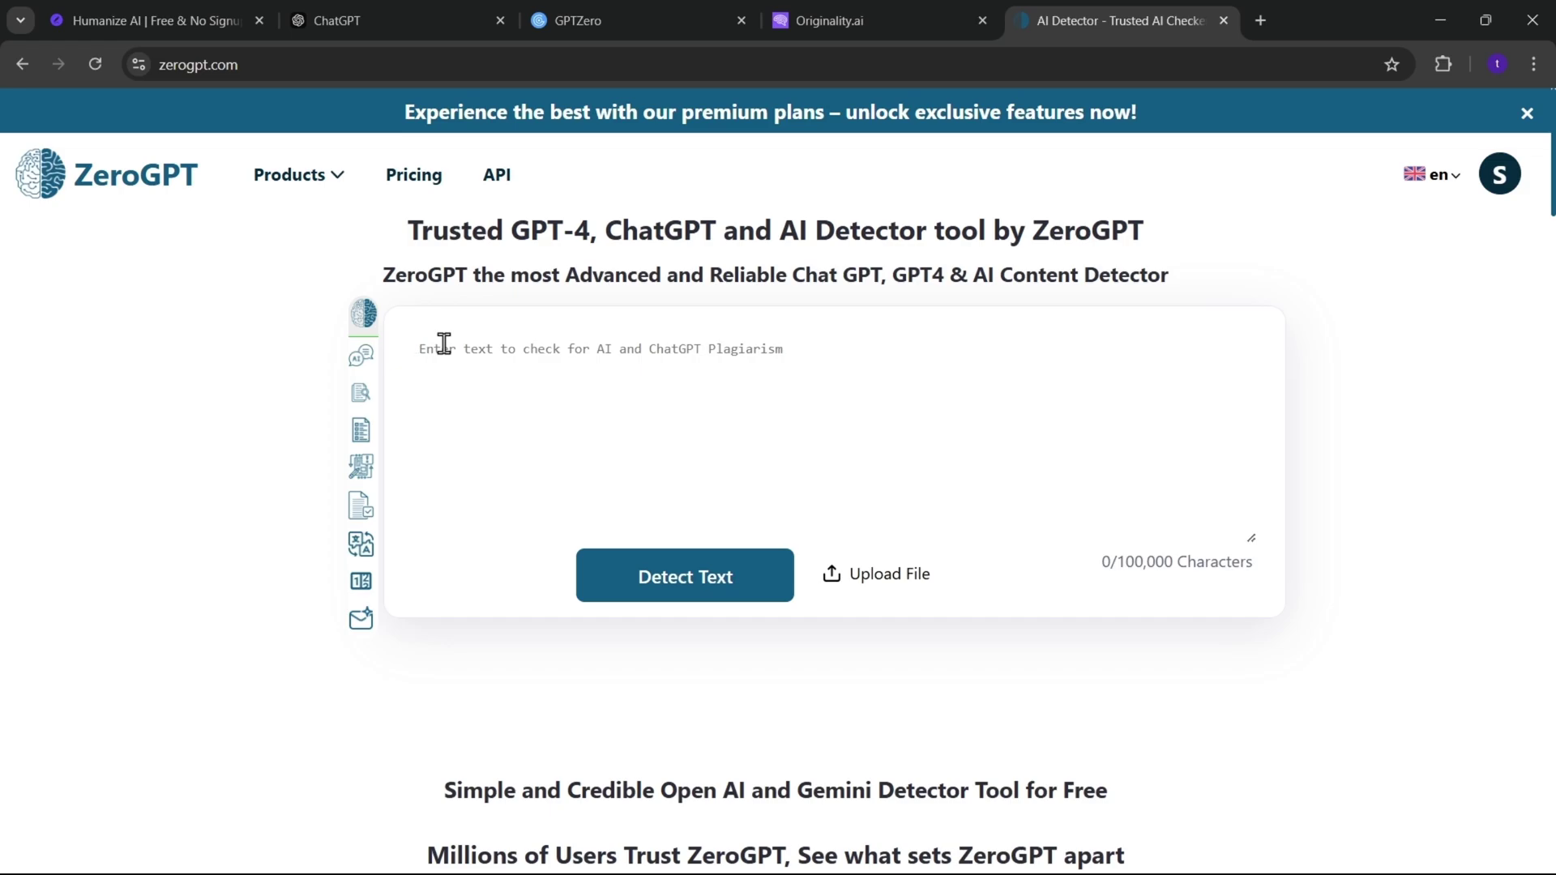
Paste the essay into ZeroGPT and detect it as 93.85% AI GPT.
left_click(444, 344)
key("ctrl+v")
scroll(559, 449, "up", 5)
scroll(567, 454, "down", 5)
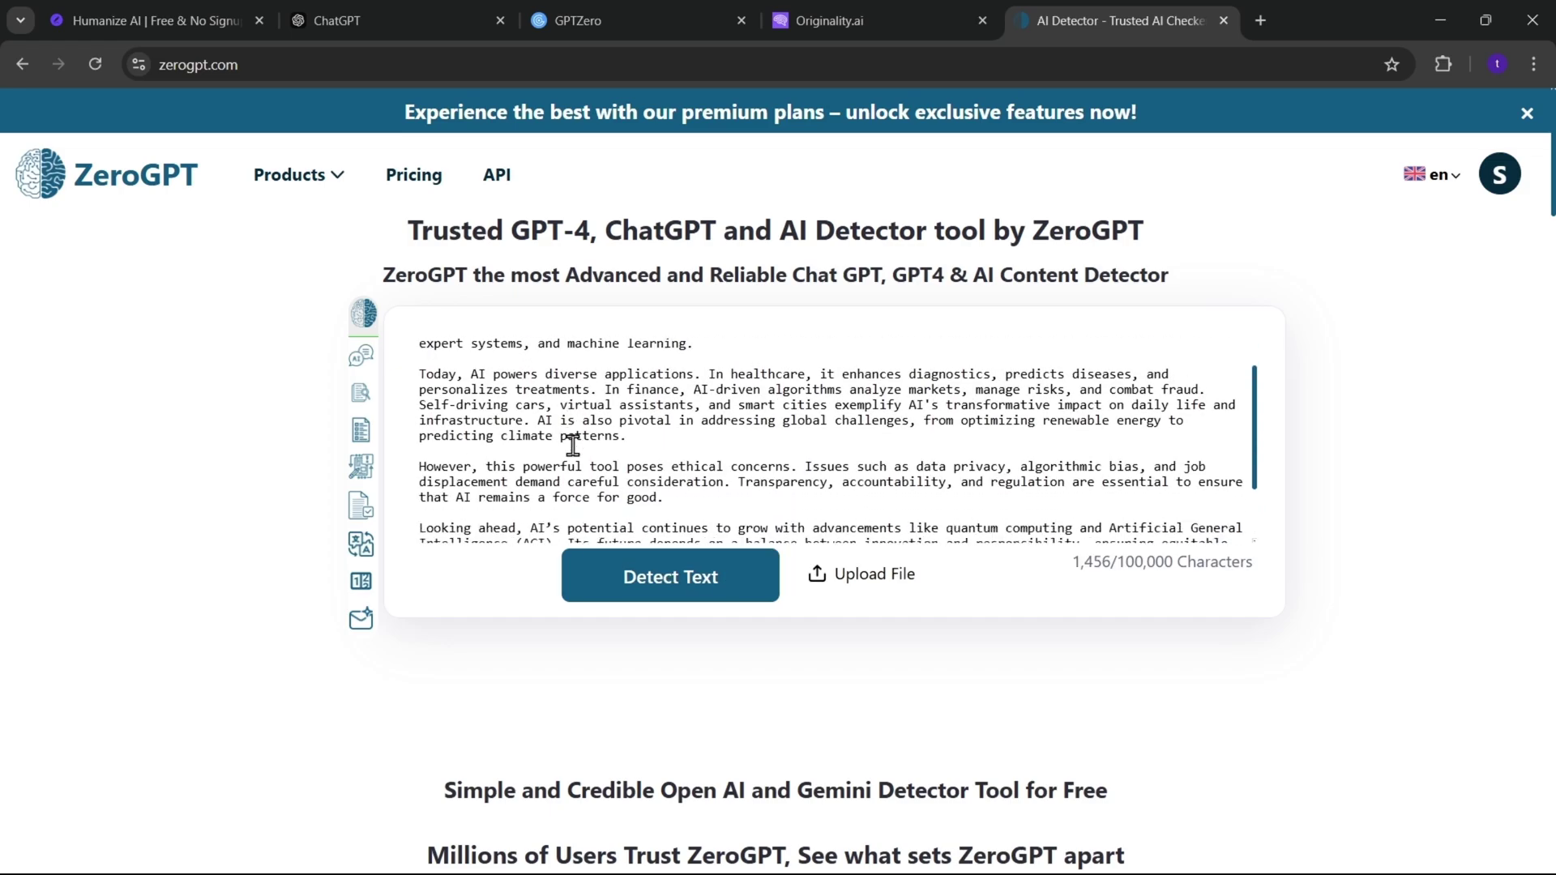
left_click(683, 581)
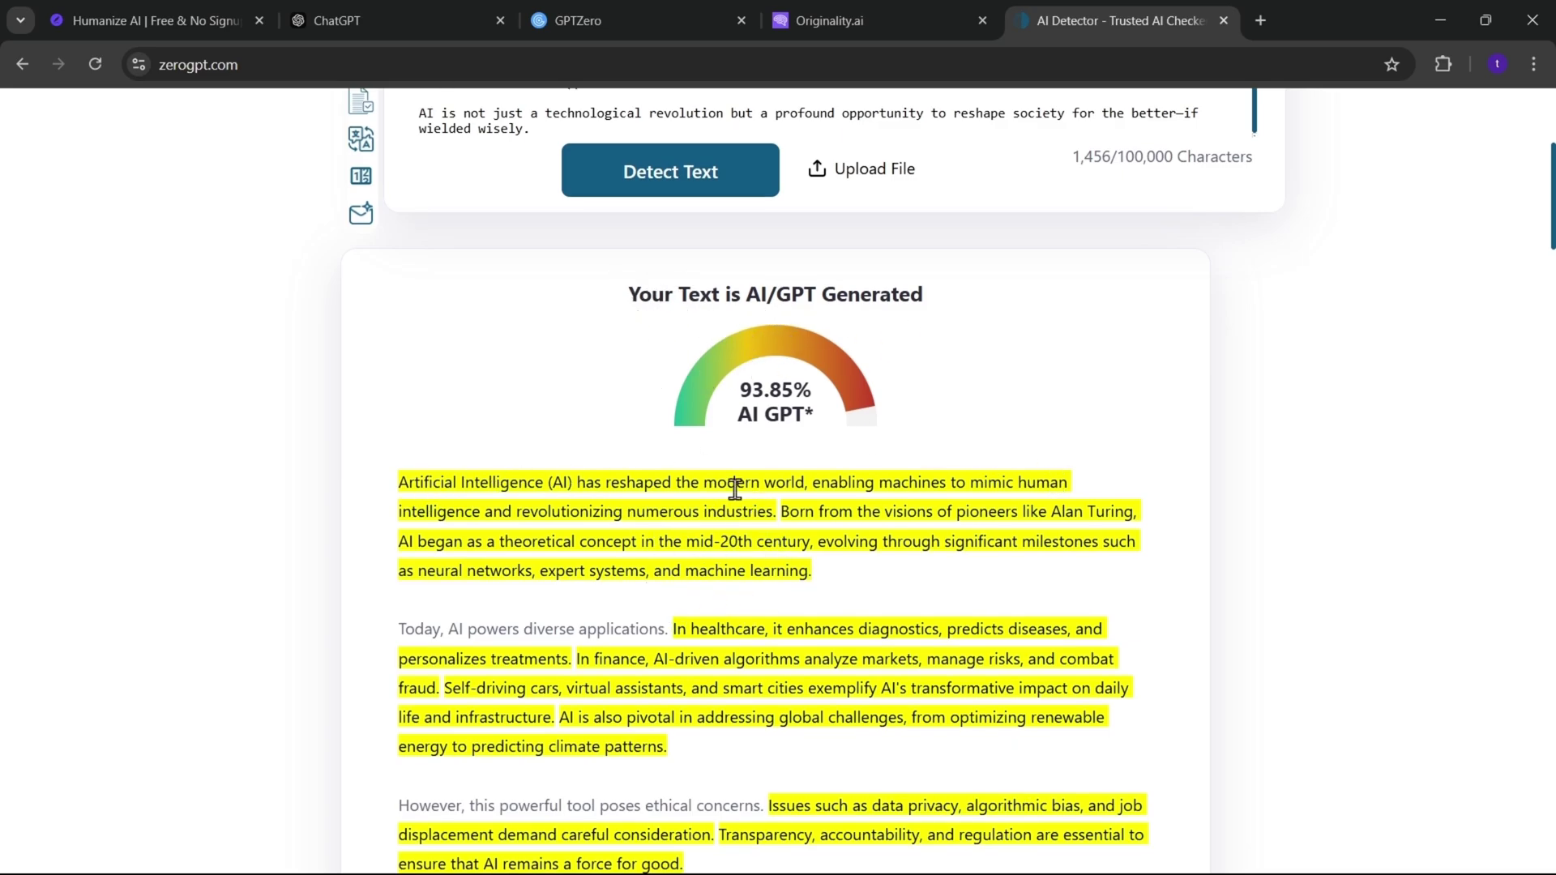
key("ctrl+Tab")
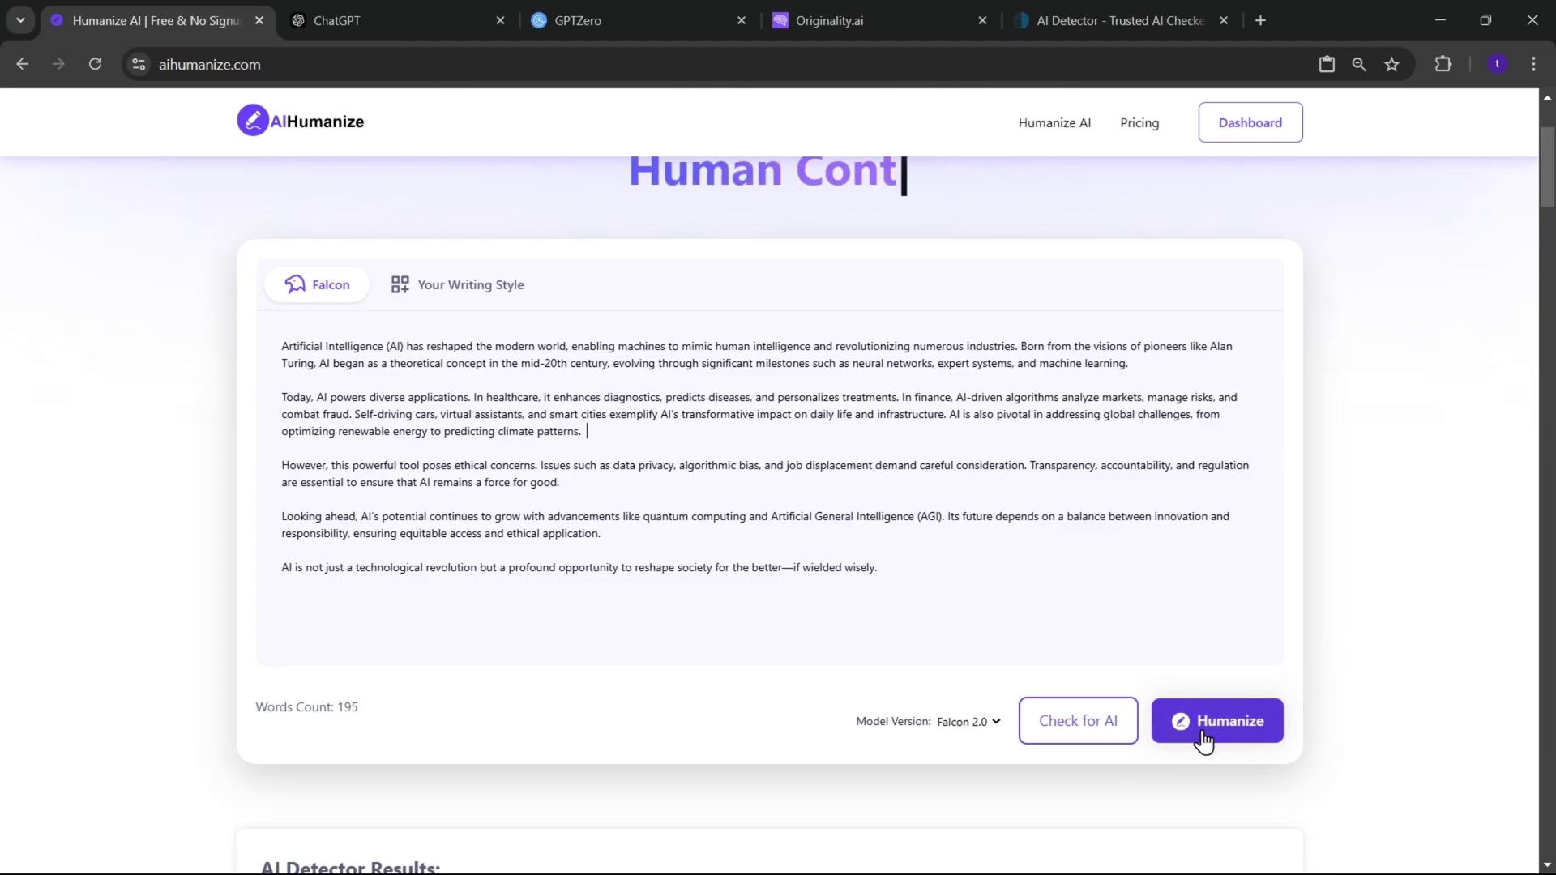
Humanize the essay with Falcon 2.0 and copy the rewritten text.
left_click(1204, 741)
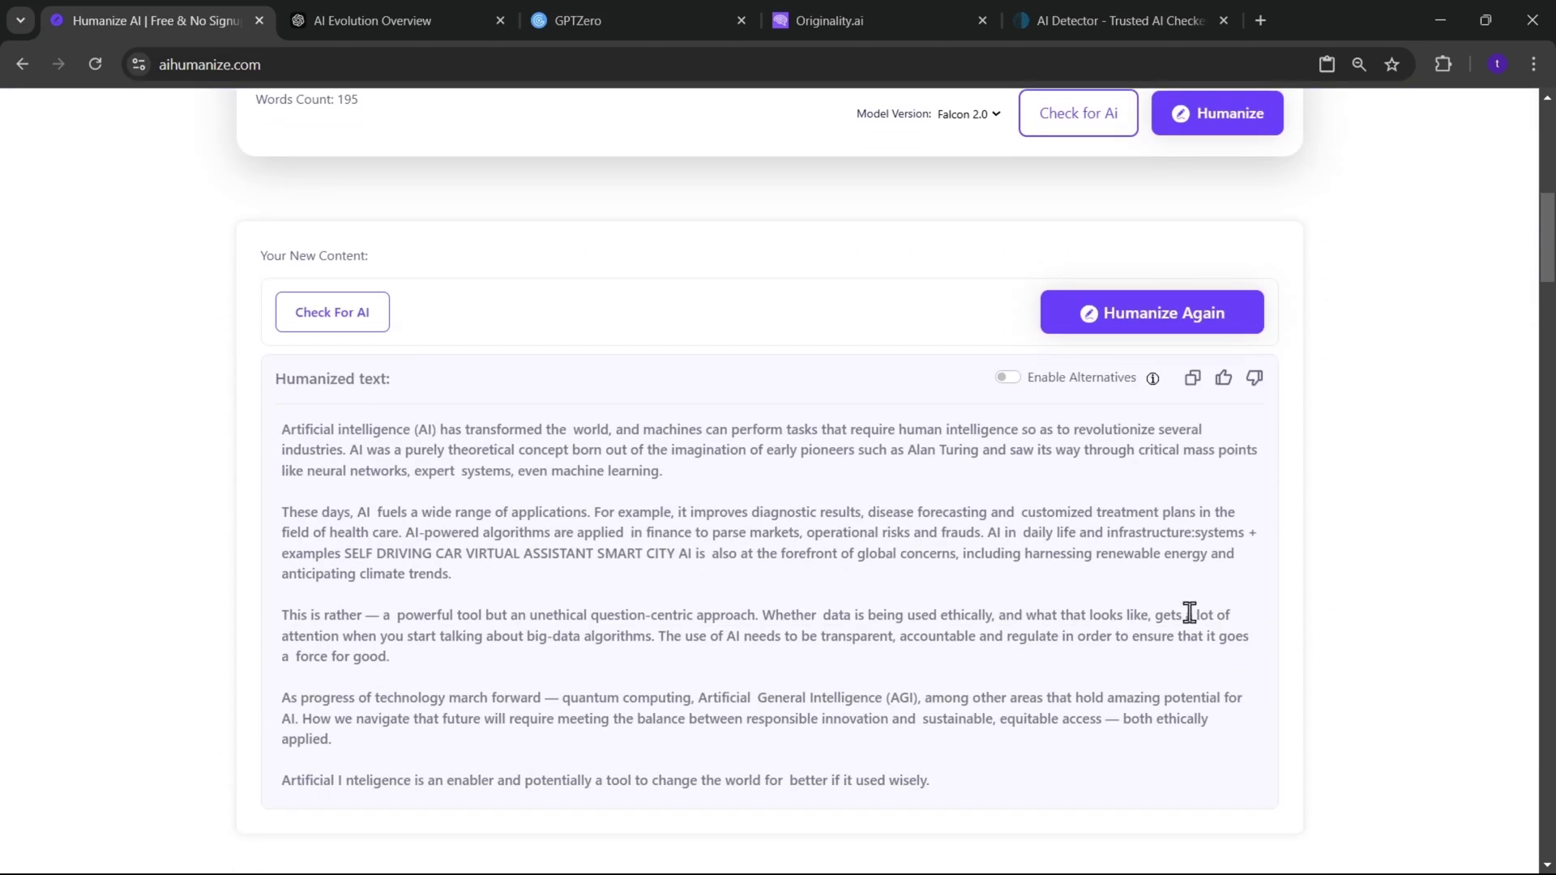
left_click(1192, 383)
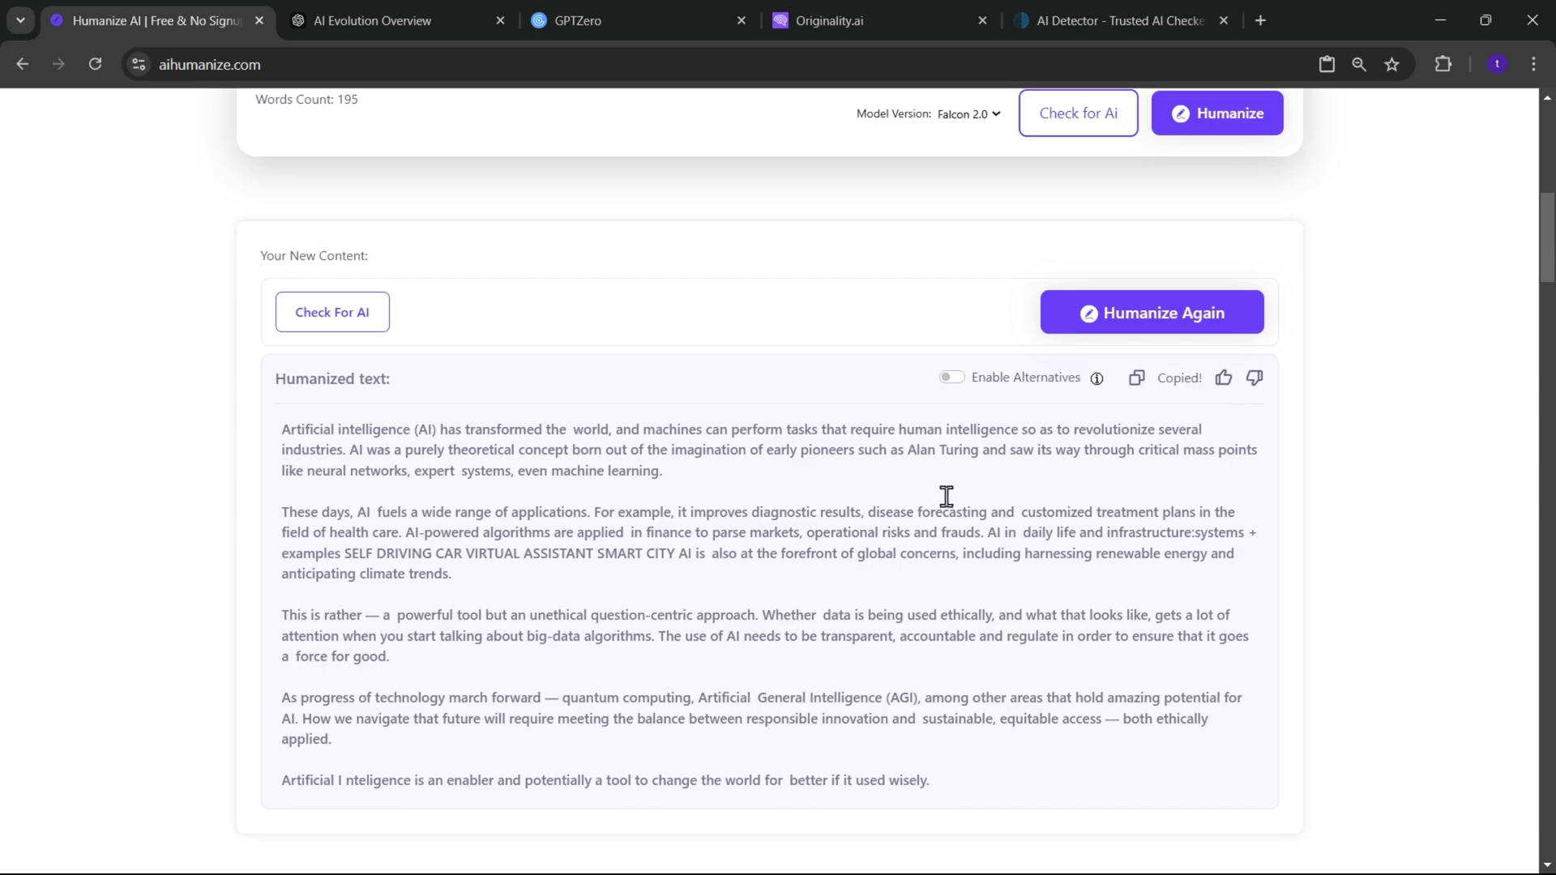
Scan the pasted humanized essay in GPTZero, now rated human at 10% AI probability.
left_click(621, 5)
key("ctrl+v")
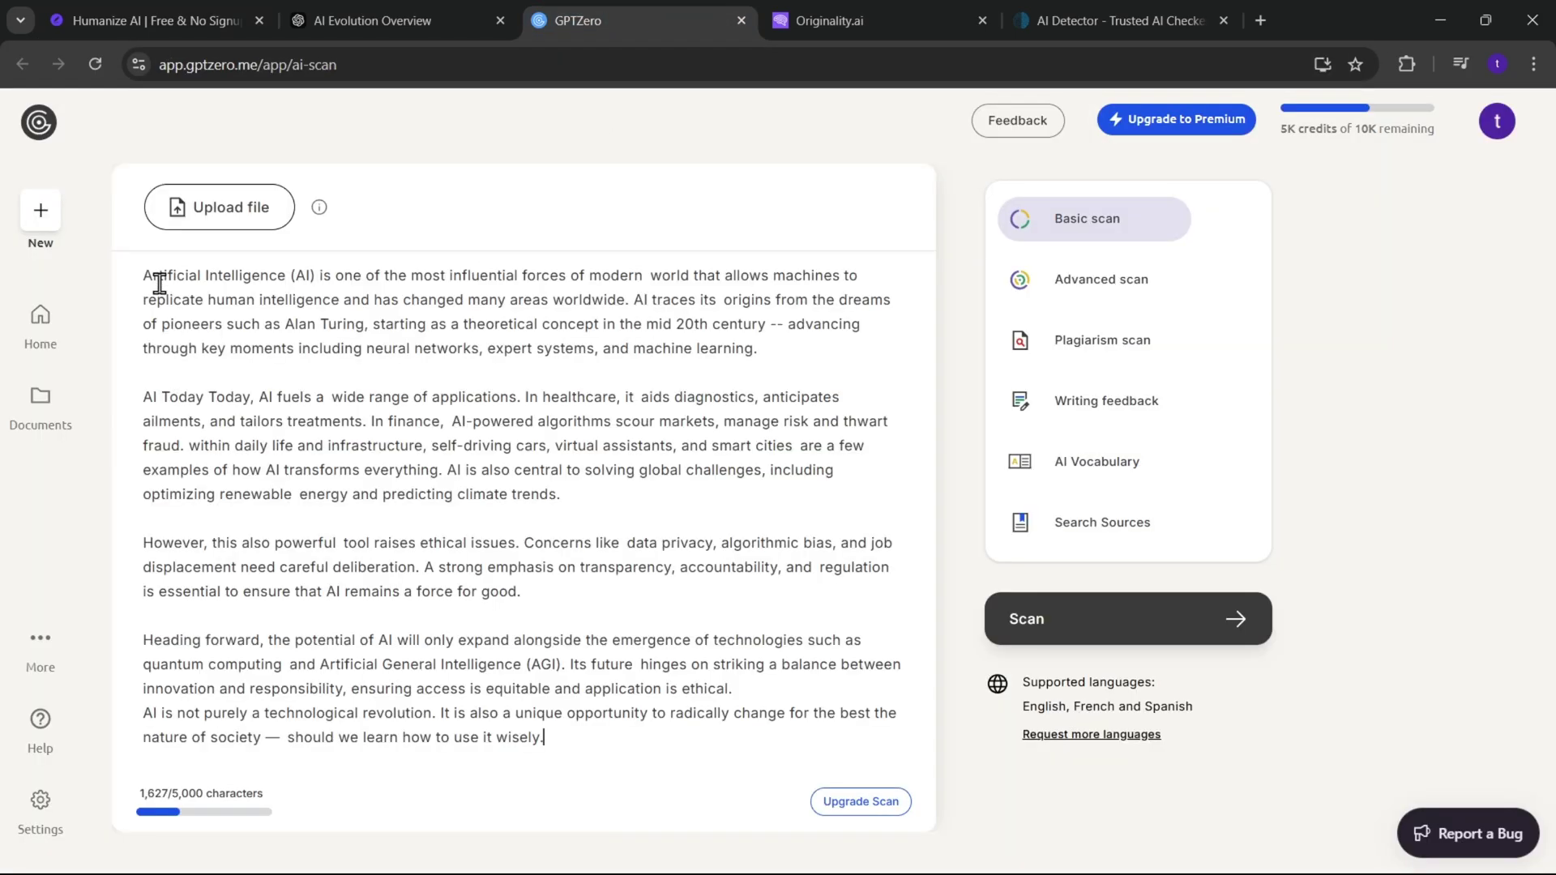
left_click(1158, 639)
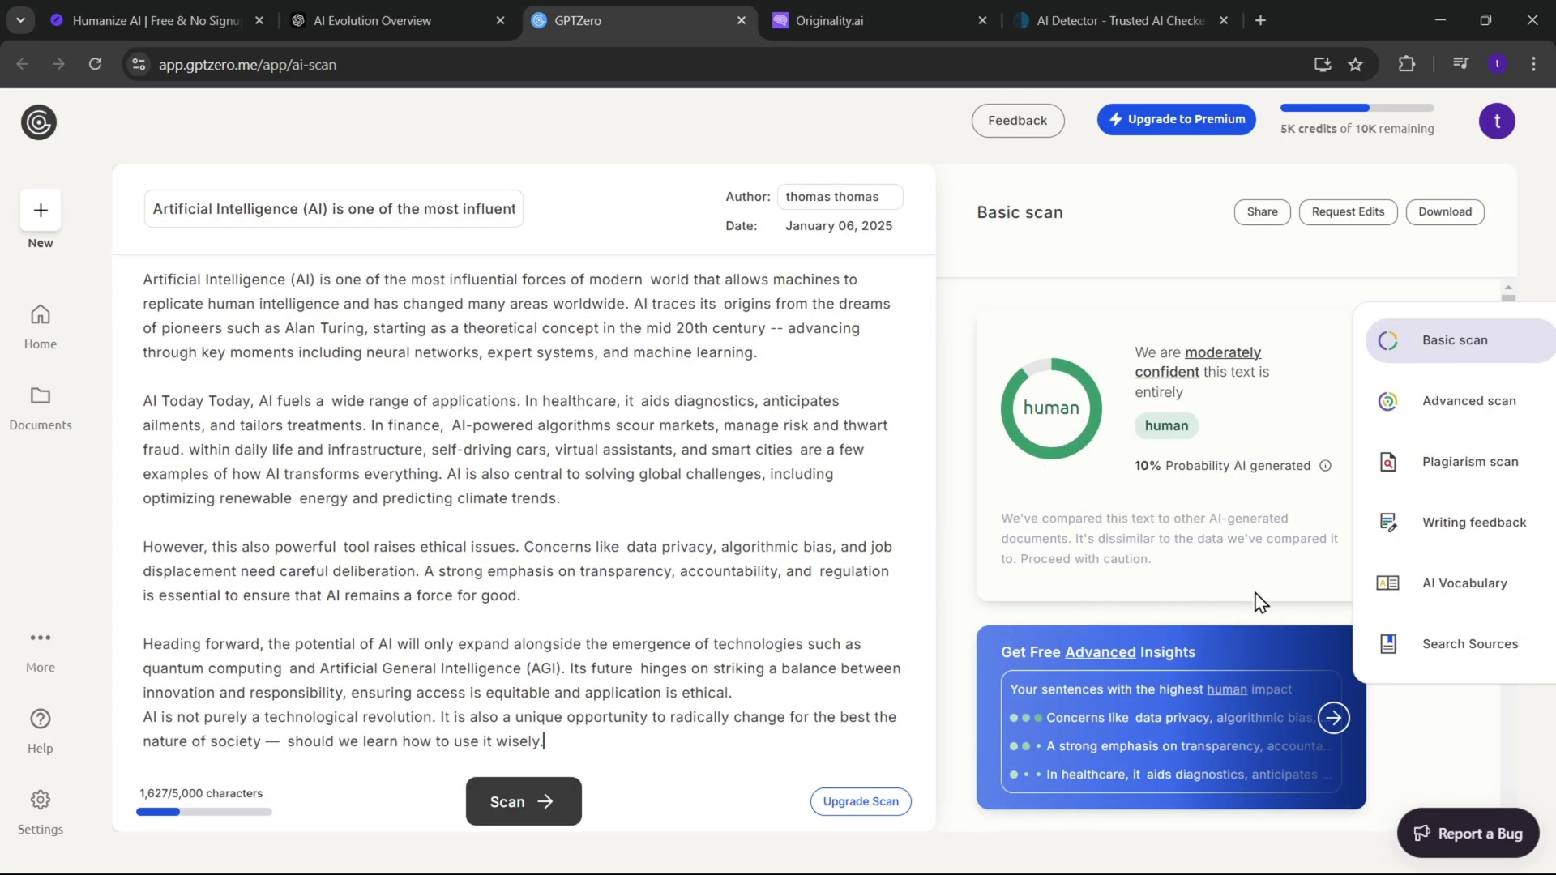
scroll(1255, 602, "down", 4)
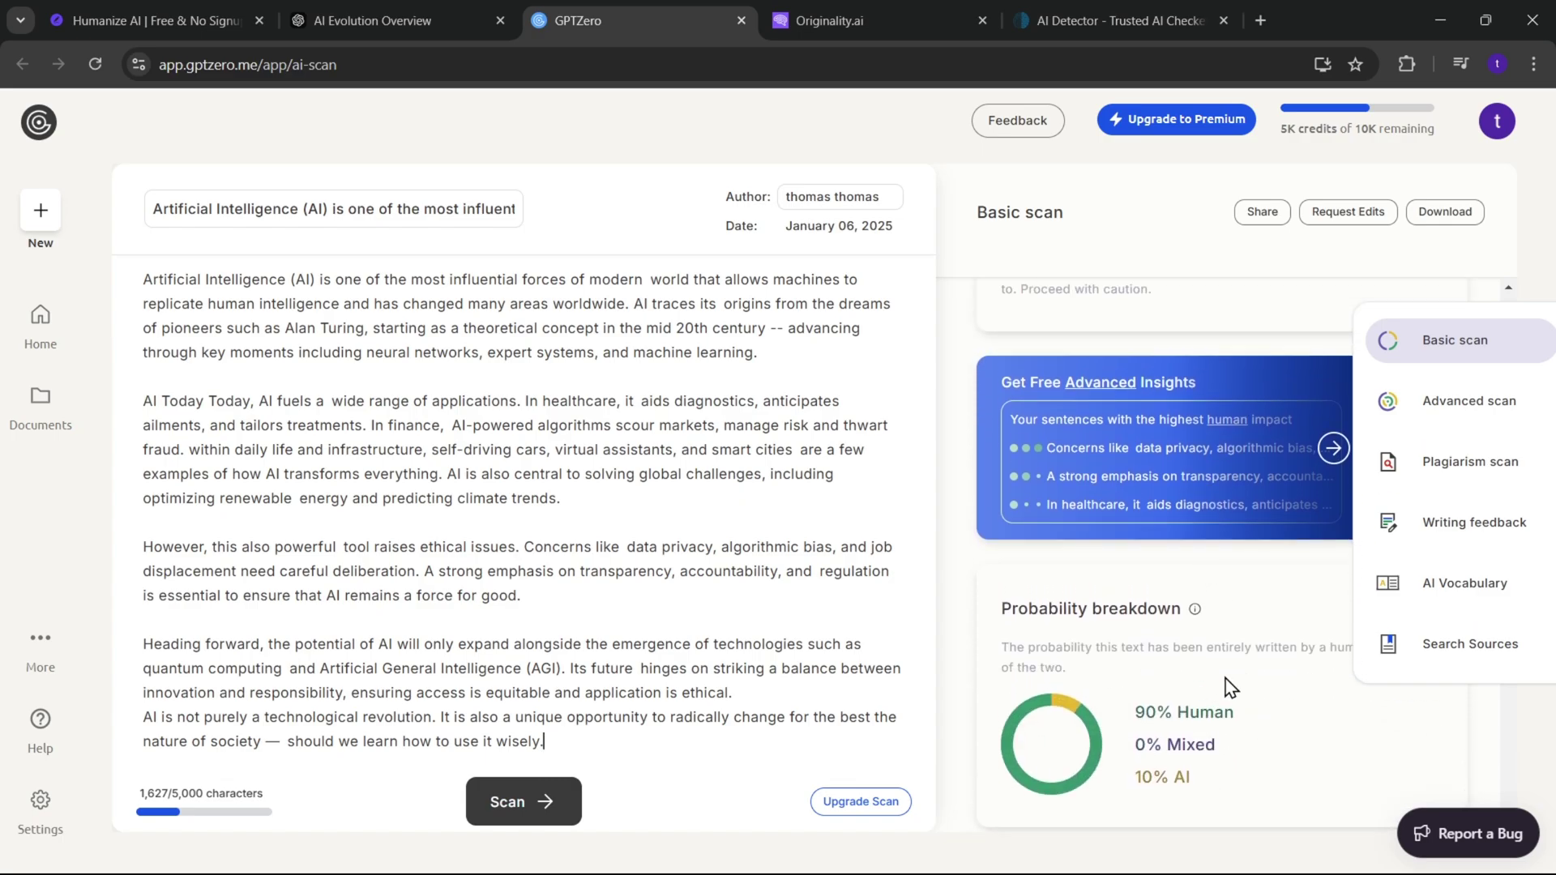
scroll(1230, 687, "up", 3)
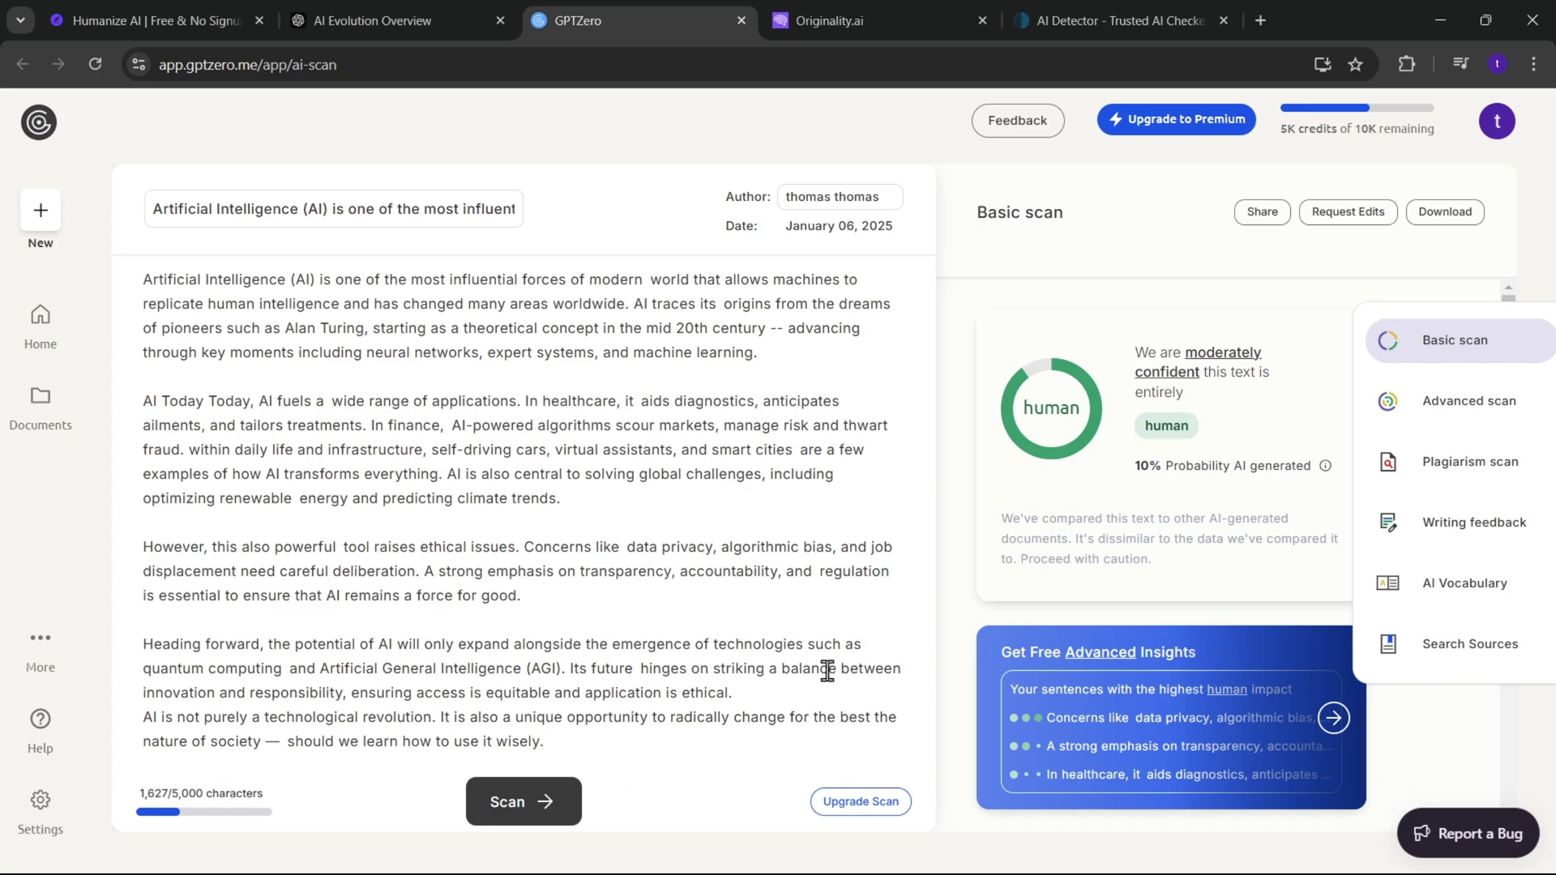
Paste the humanized essay into Originality.ai and scan it for a 100% Likely Original result.
key("ctrl+Tab")
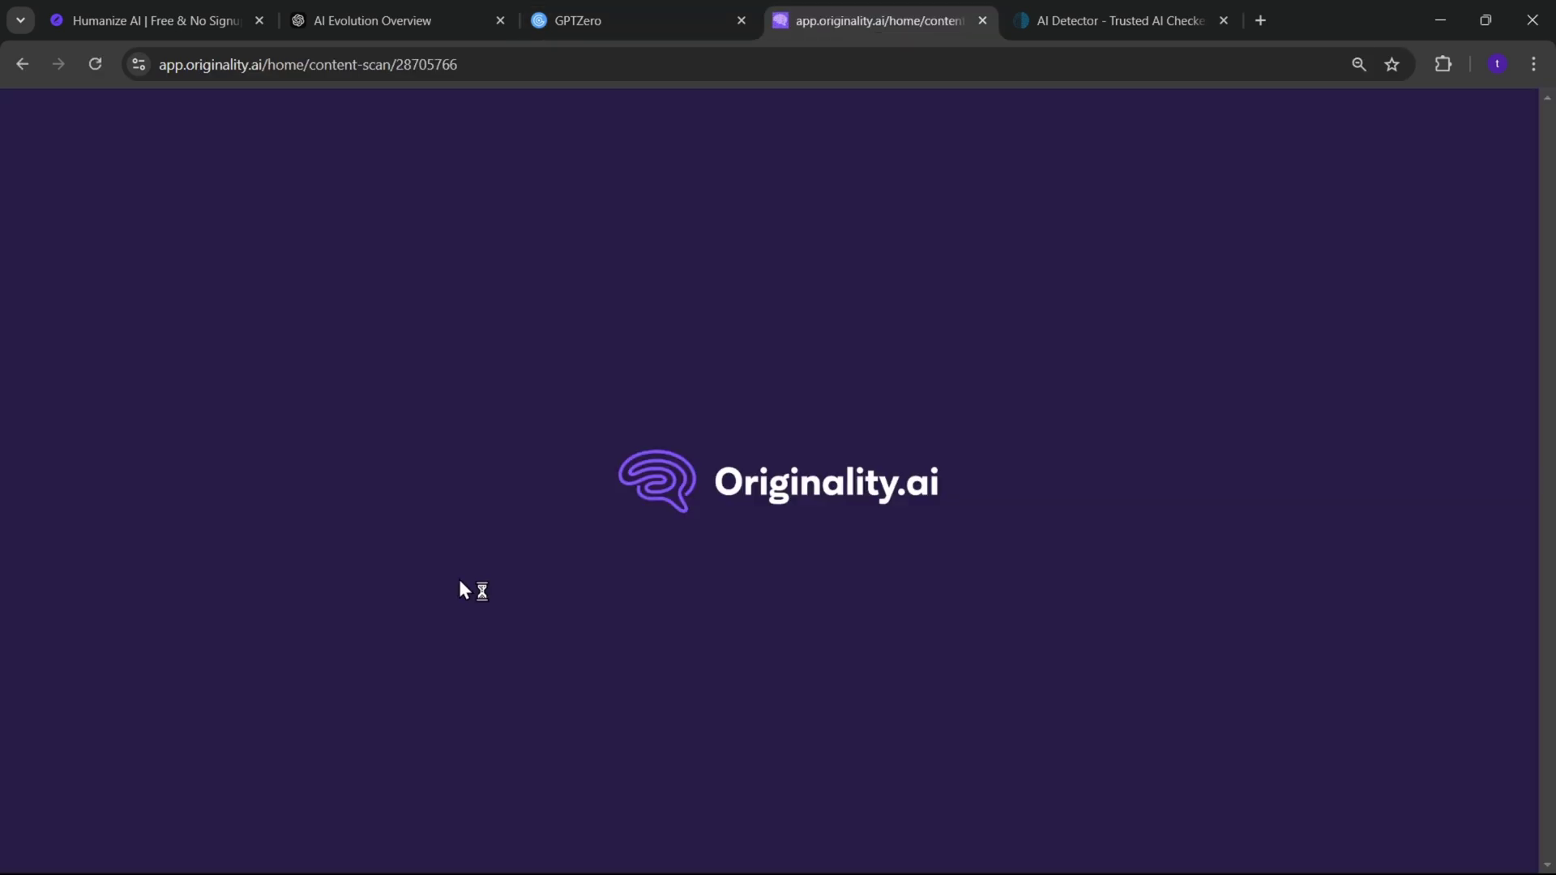
key("ctrl+v")
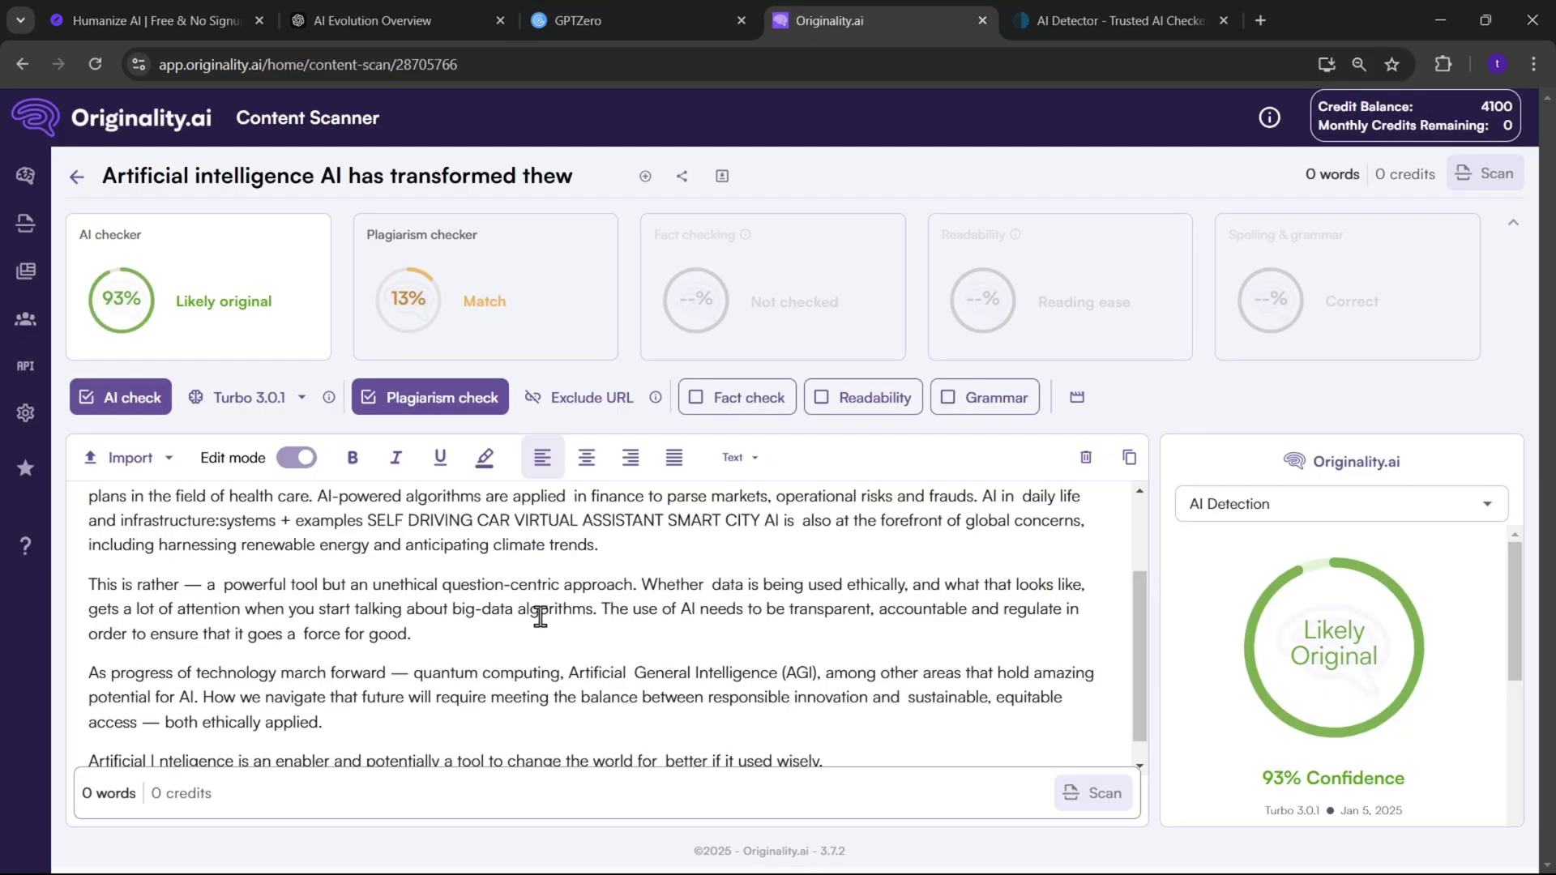
scroll(541, 616, "up", 3)
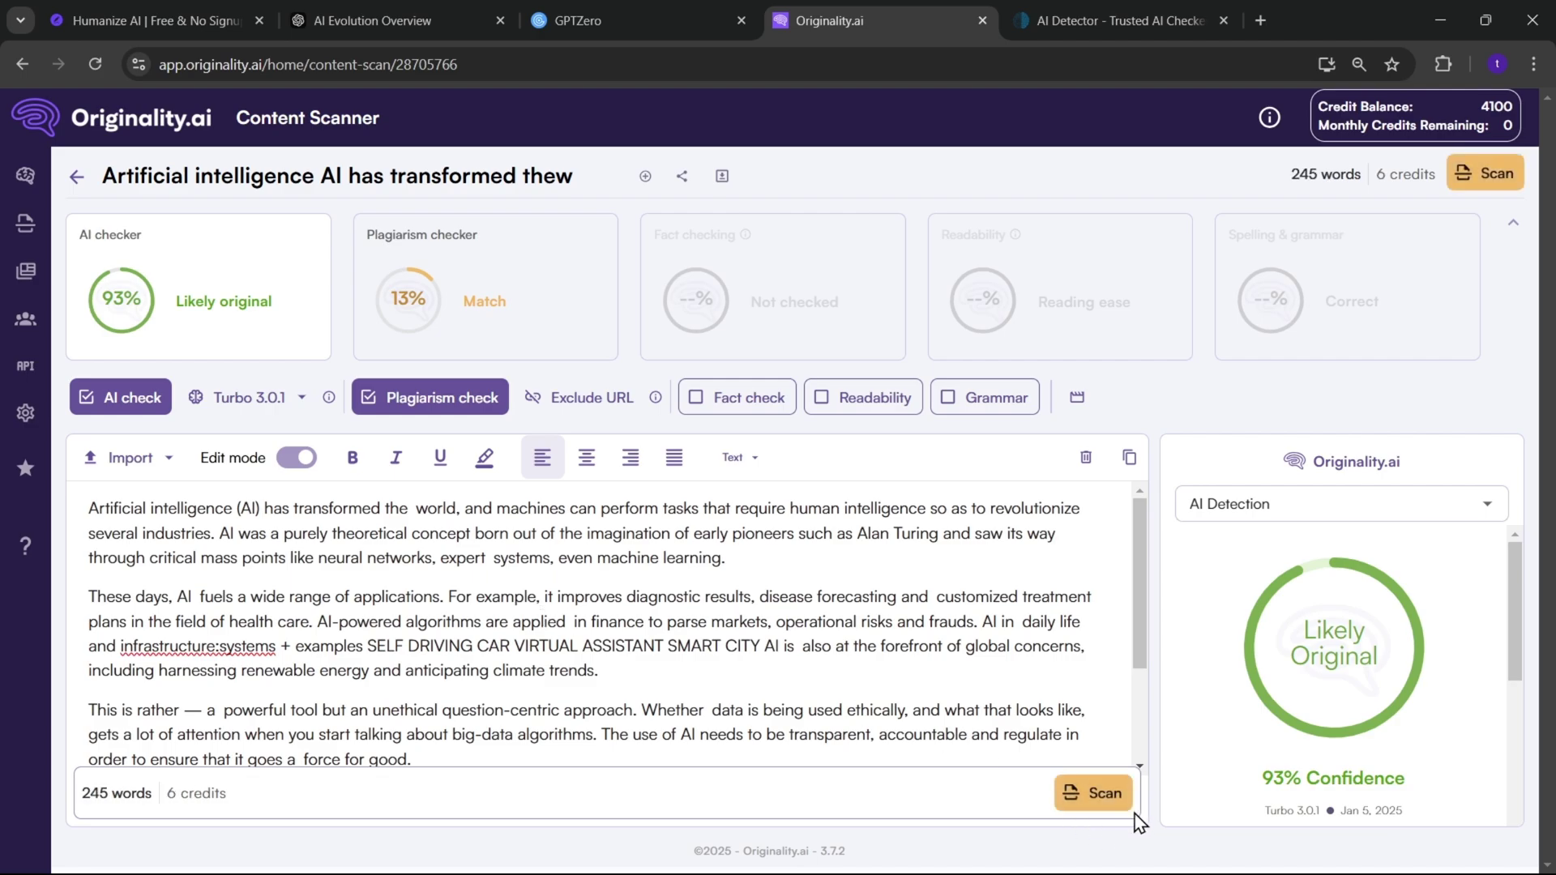
left_click(1101, 798)
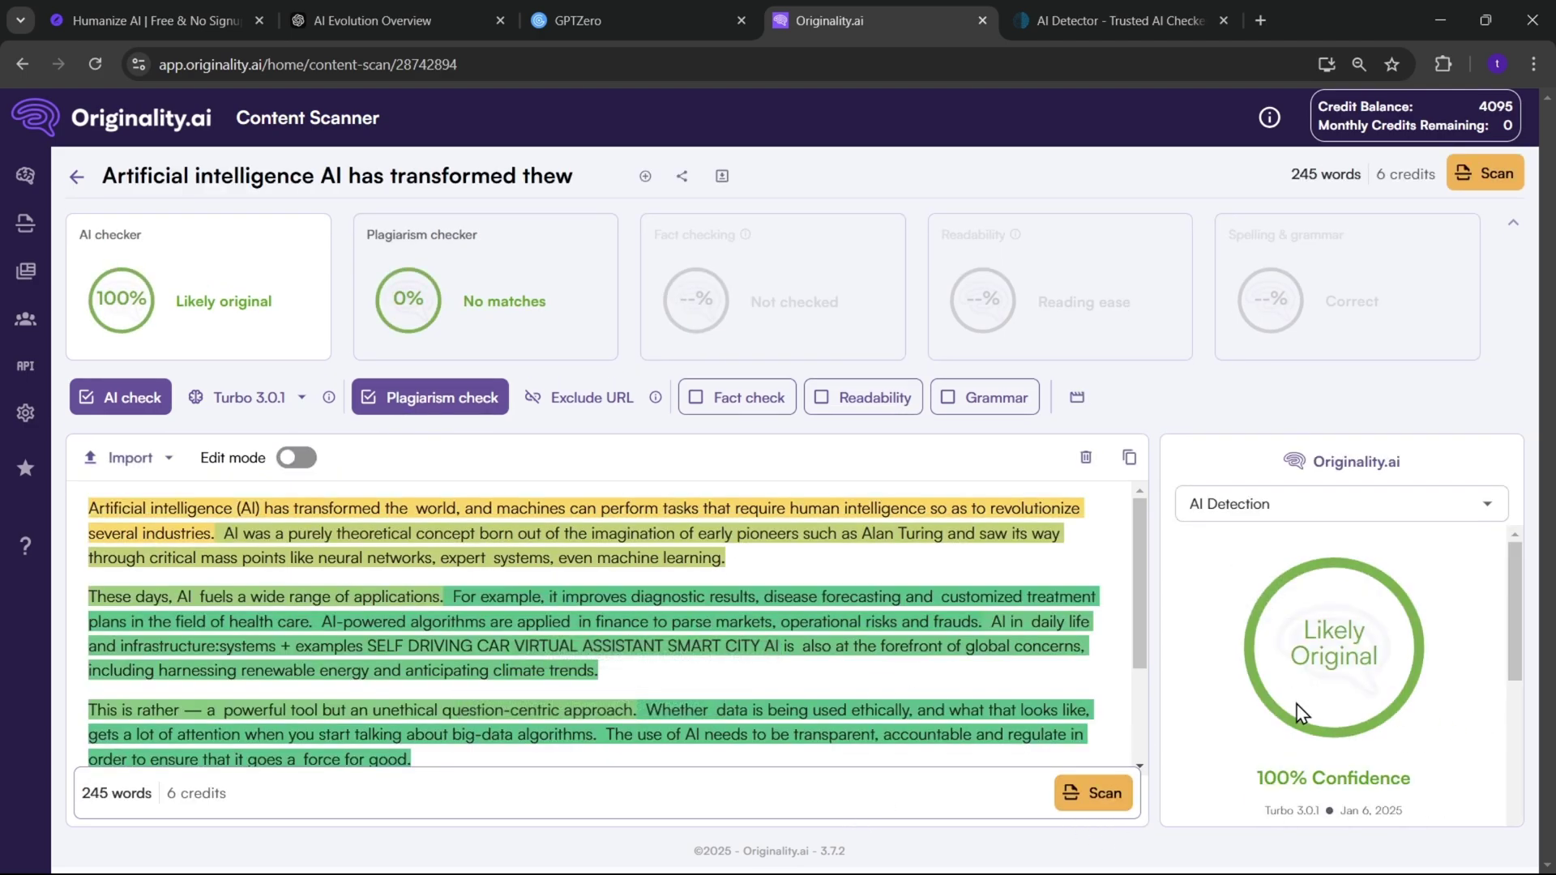
scroll(1330, 713, "down", 2)
scroll(1334, 725, "down", 3)
scroll(1338, 722, "up", 6)
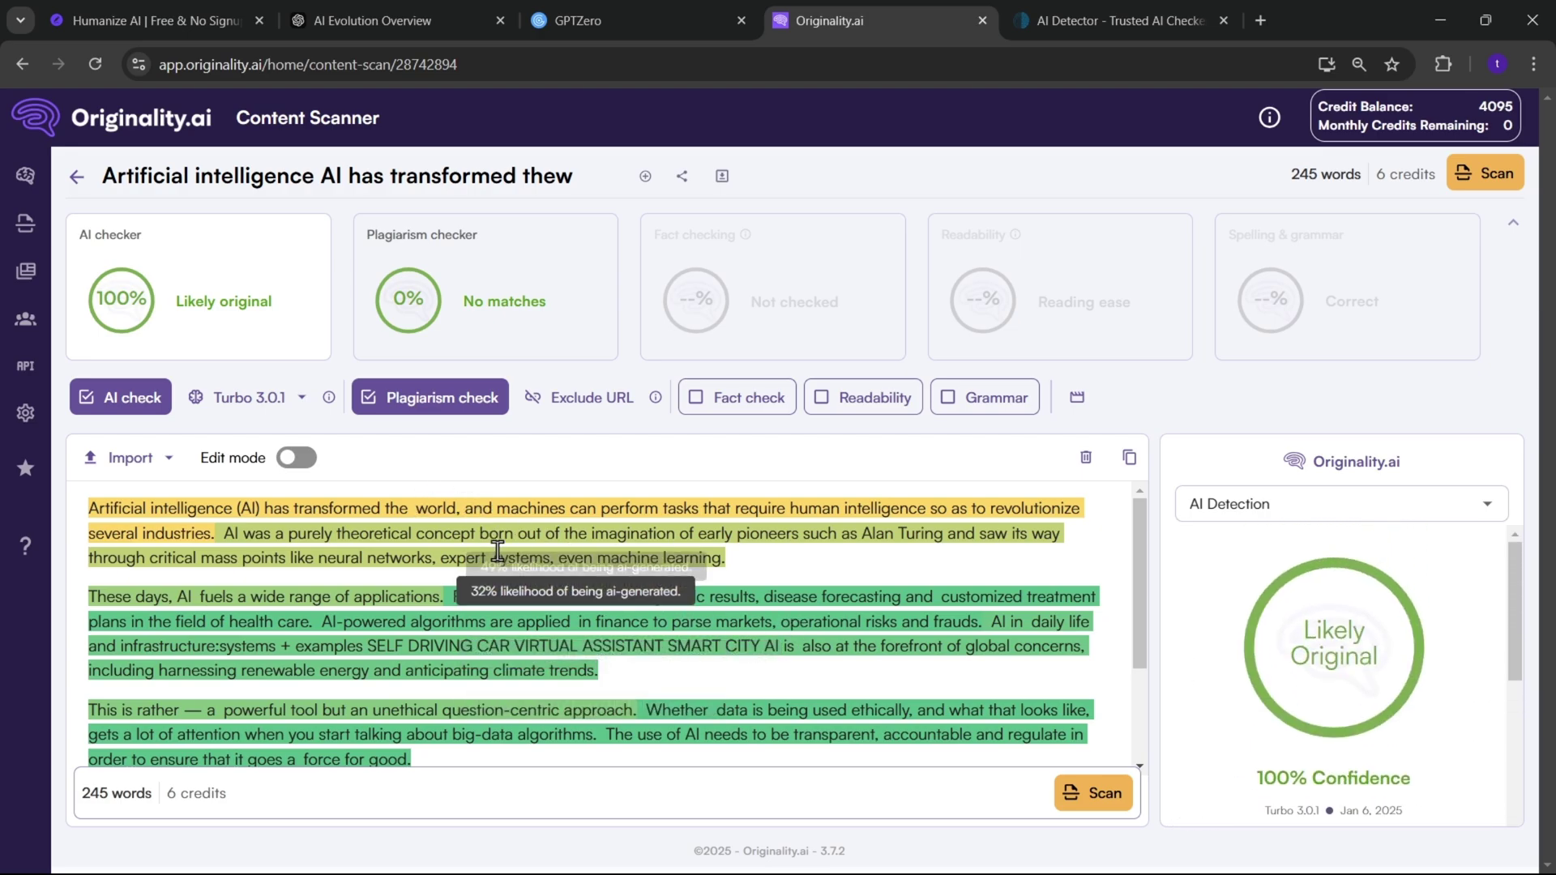
Paste the humanized essay into ZeroGPT and detect it as 0% AI GPT.
left_click(1103, 23)
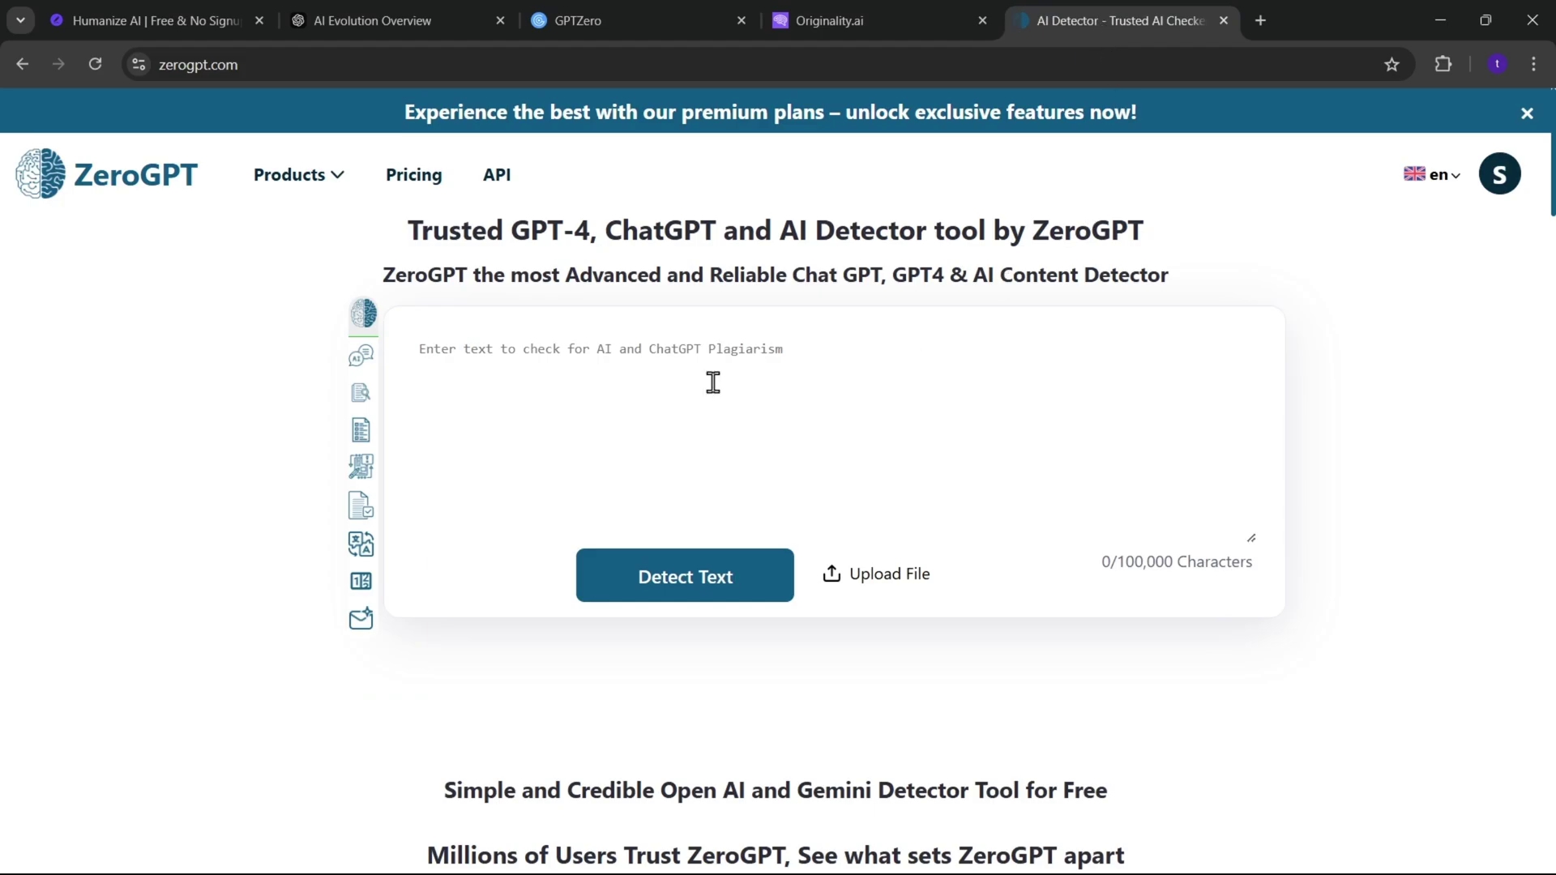
right_click(435, 356)
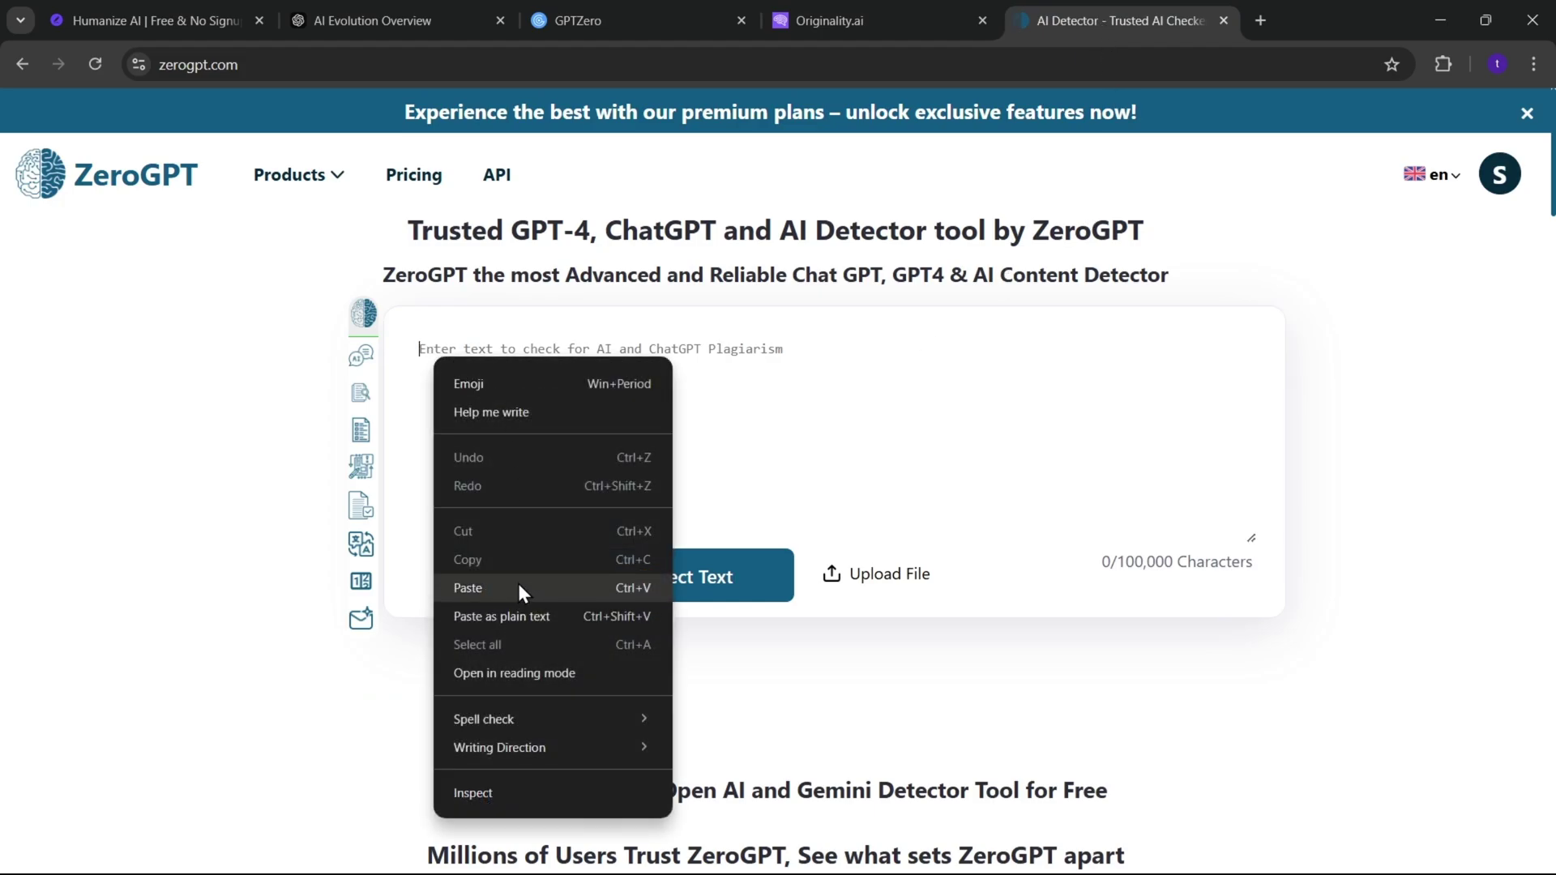
left_click(518, 587)
left_click(698, 602)
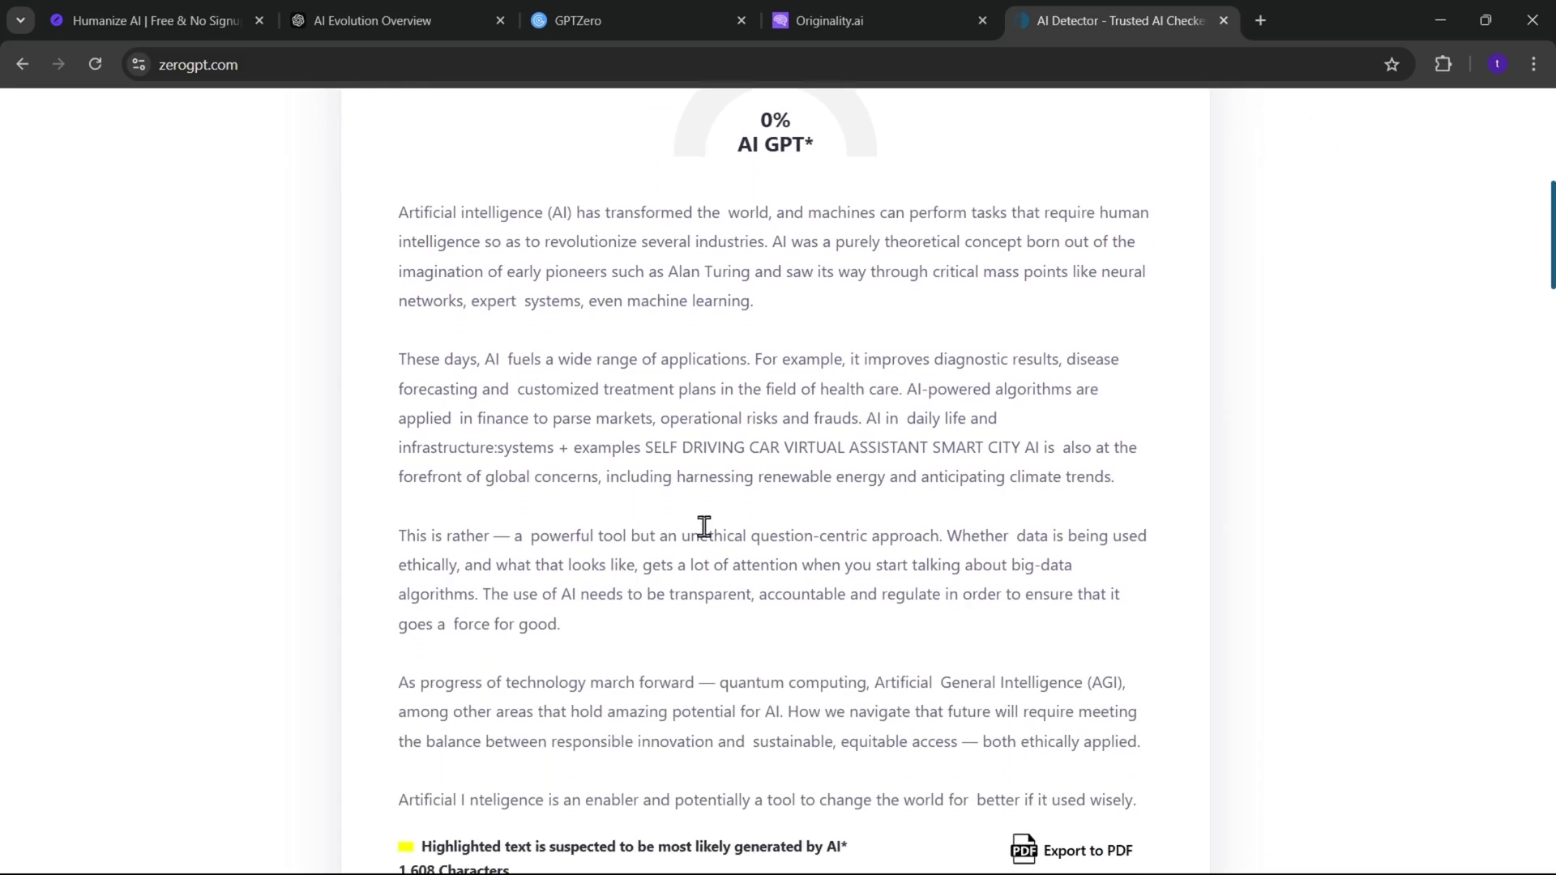
Ask ChatGPT to 'generate a short mail', producing an Annual Gala Night invitation.
key("ctrl+2")
type("generate a short")
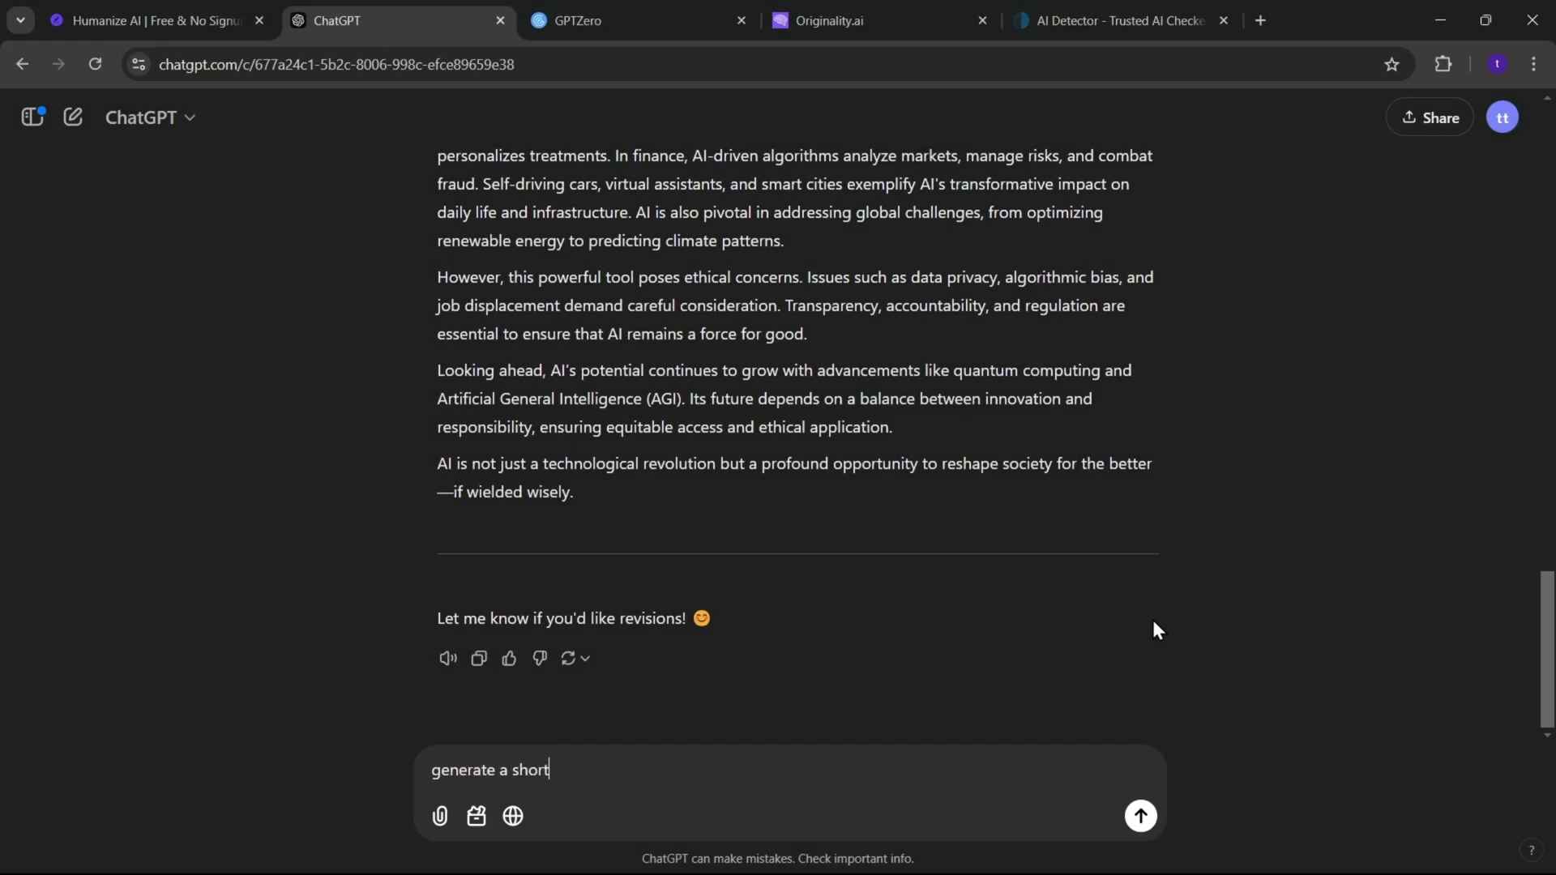
type(" mail")
key("Return")
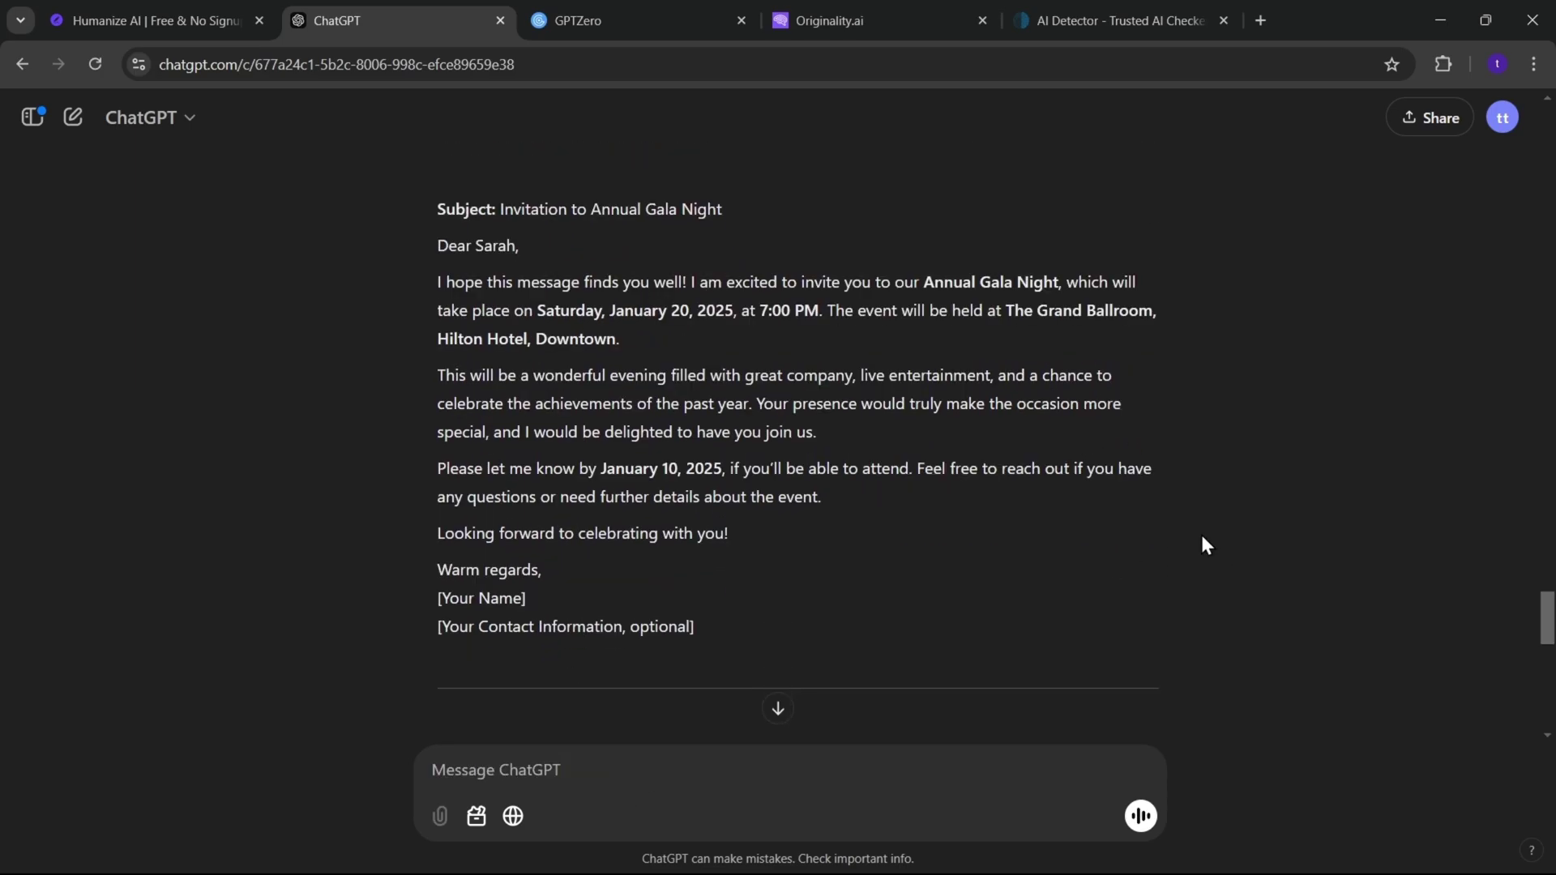
scroll(1201, 535, "up", 2)
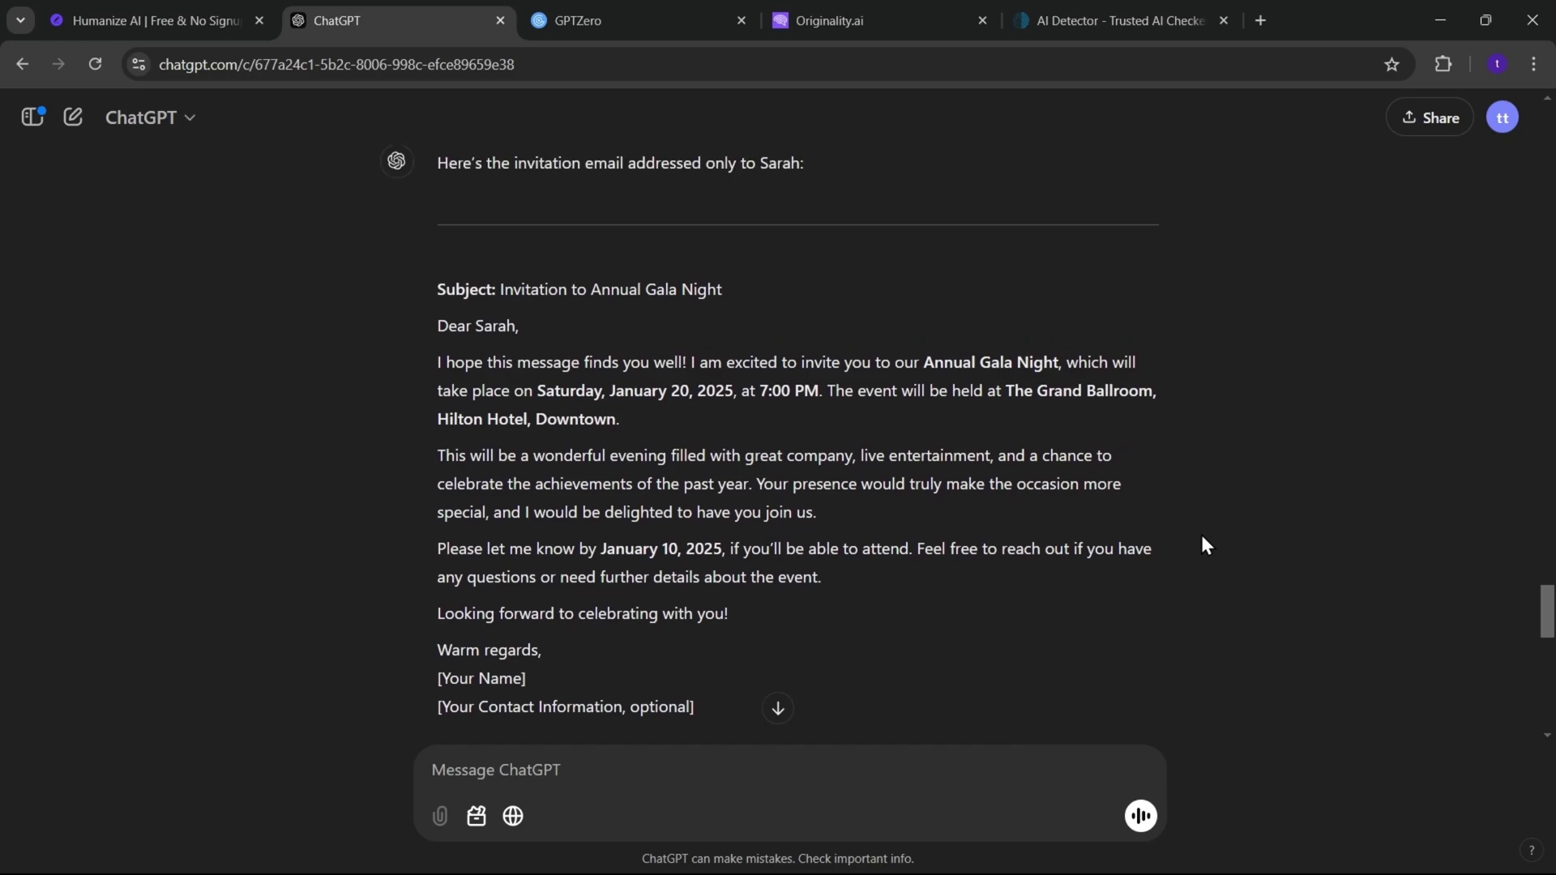
Copy the invitation email from greeting to sign-off into AIHumanize's input box (126 words).
left_click_drag(439, 325, 542, 582)
scroll(566, 611, "down", 1)
right_click(616, 454)
left_click(660, 465)
left_click(819, 401)
scroll(818, 400, "up", 2)
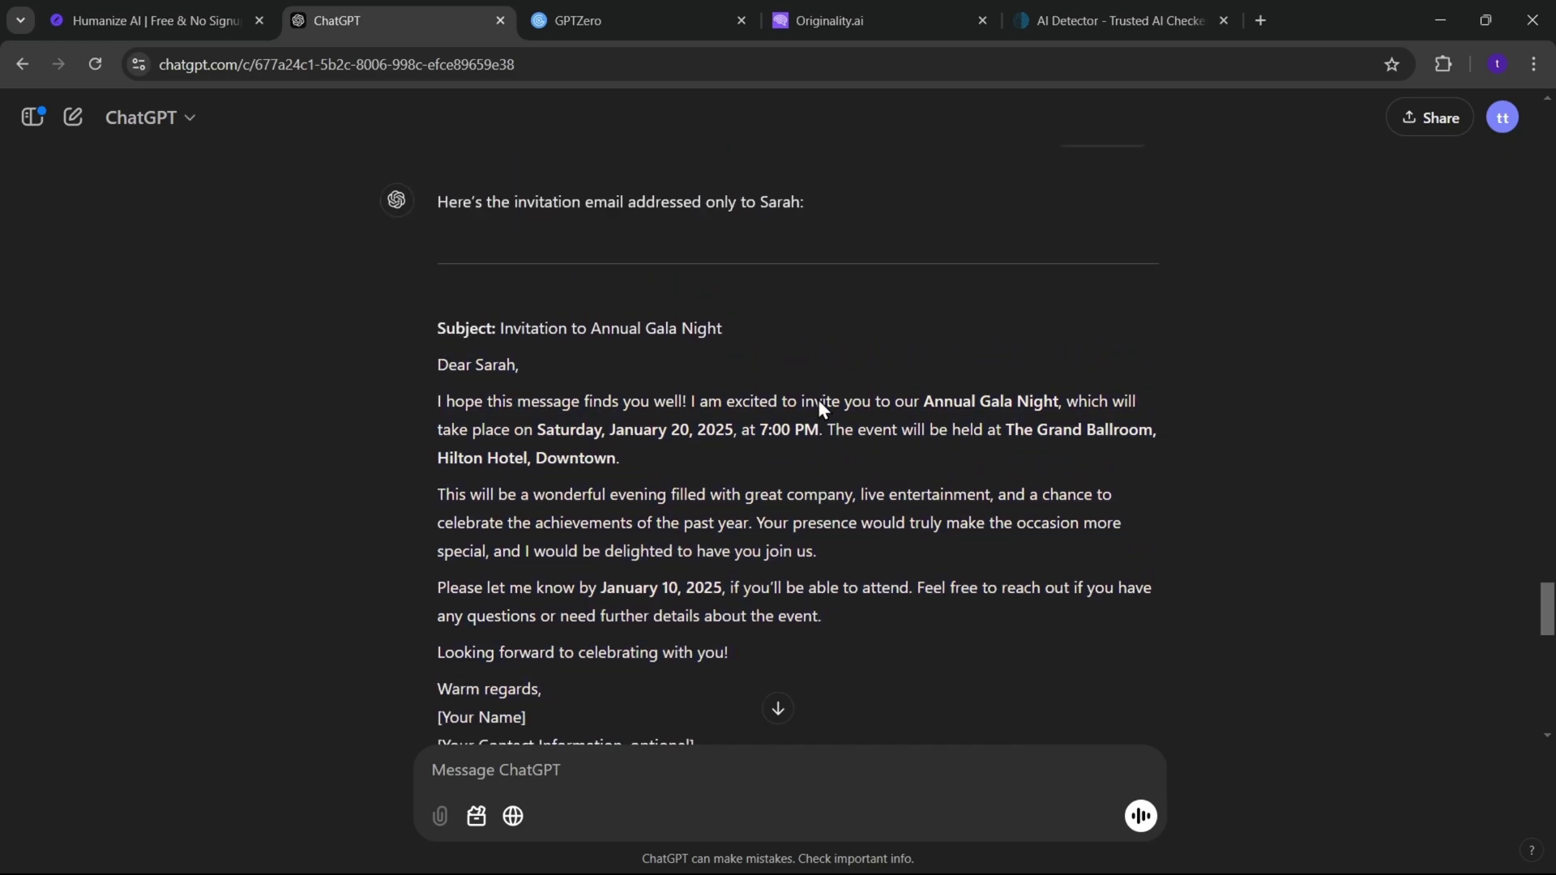
key("ctrl+shift+Tab")
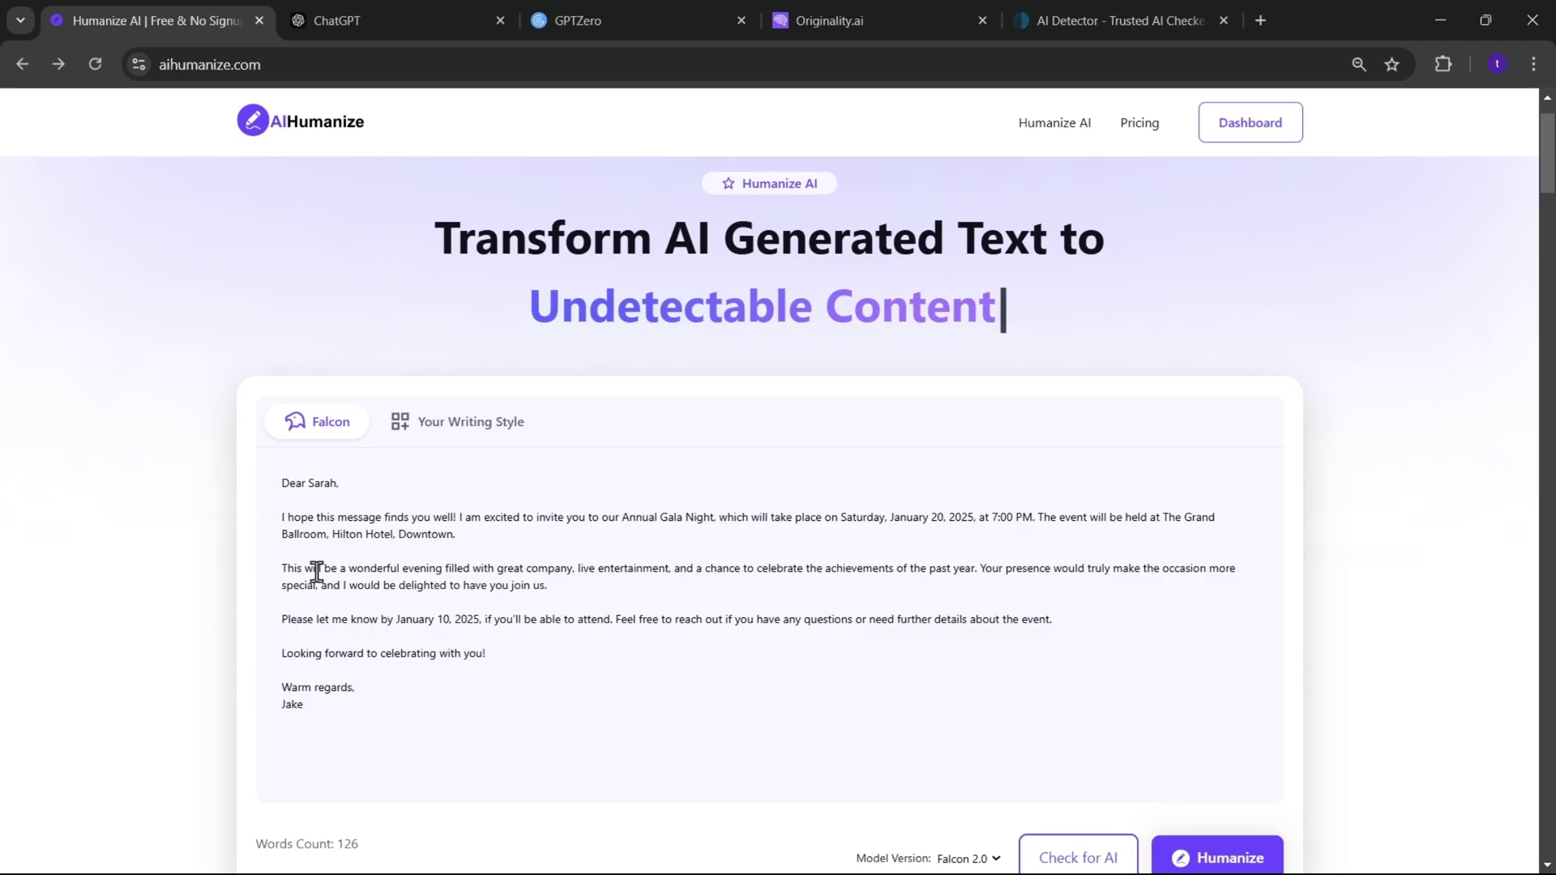
Humanize the invitation email, cutting AIHumanize's AI score from 93% to 4%.
scroll(490, 618, "down", 1)
left_click(1054, 807)
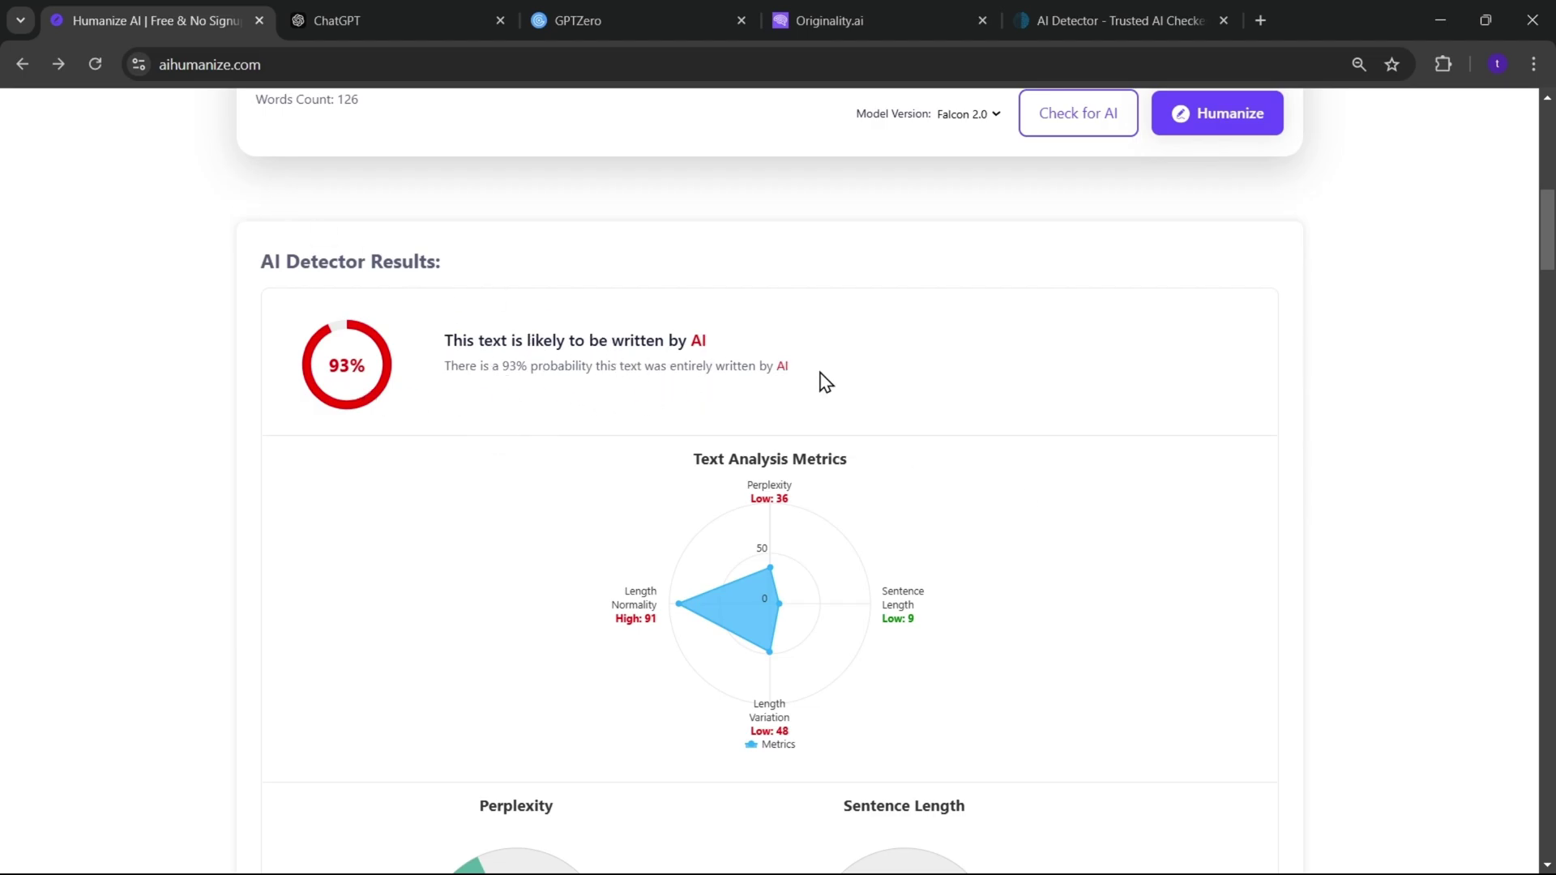
scroll(790, 373, "up", 5)
left_click(1212, 532)
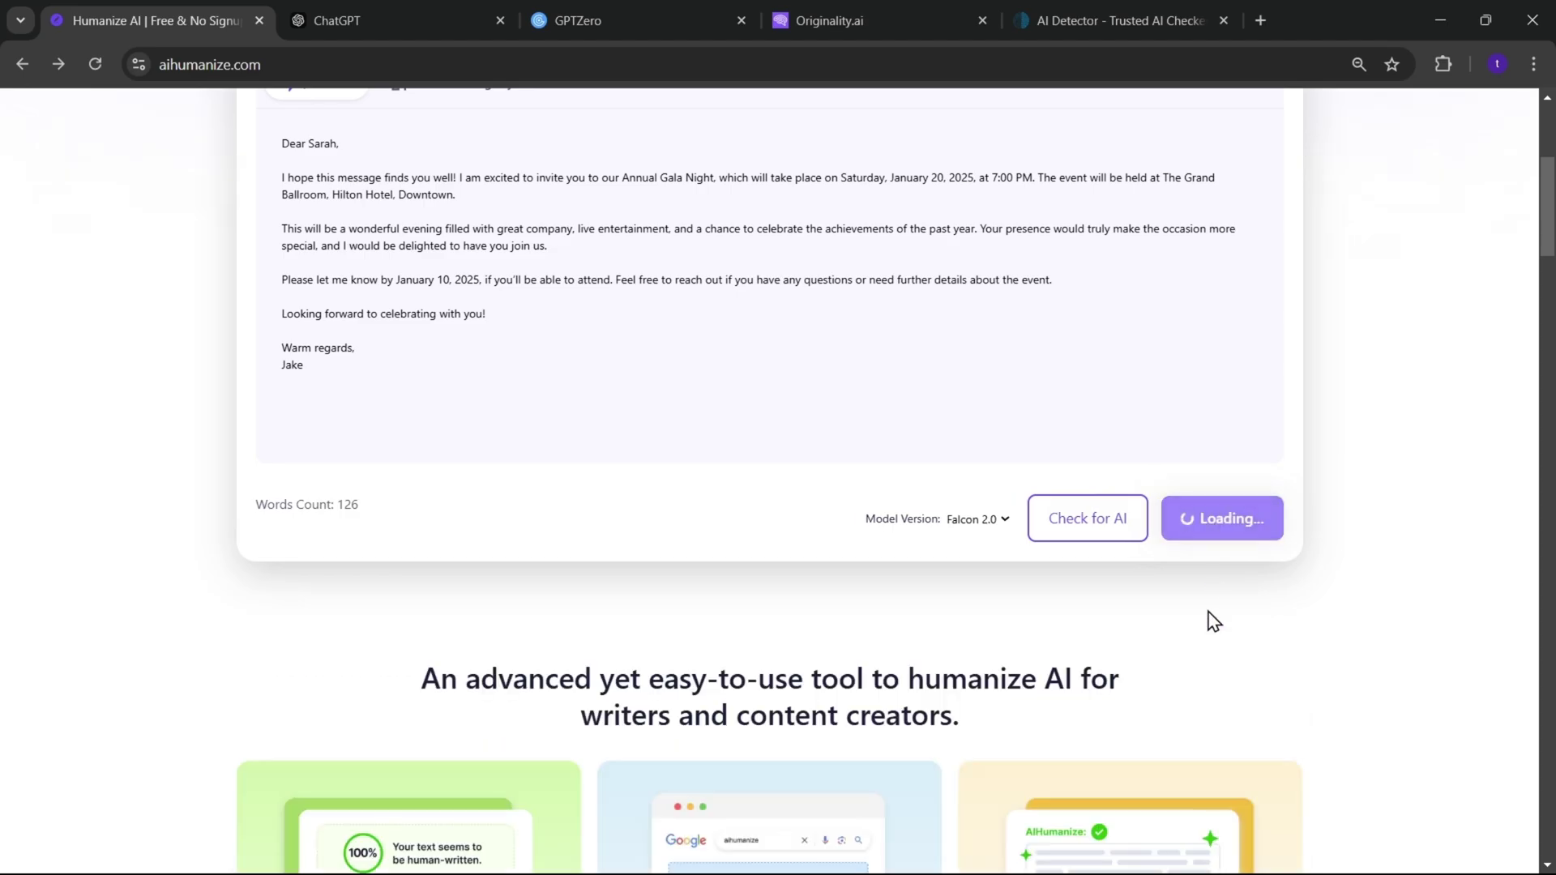
scroll(702, 570, "up", 1)
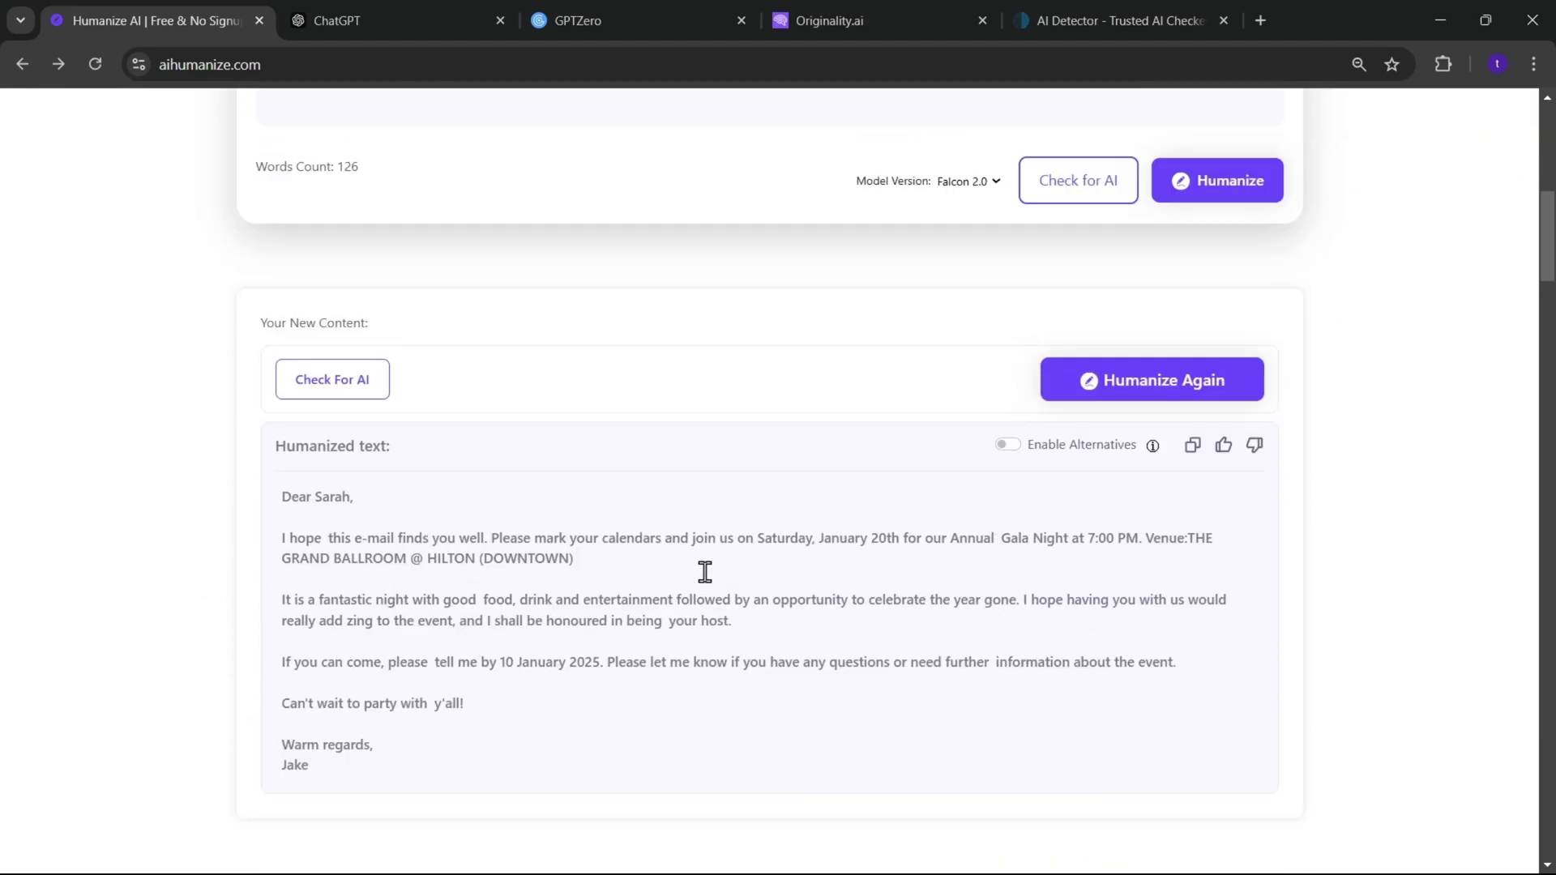
left_click(308, 388)
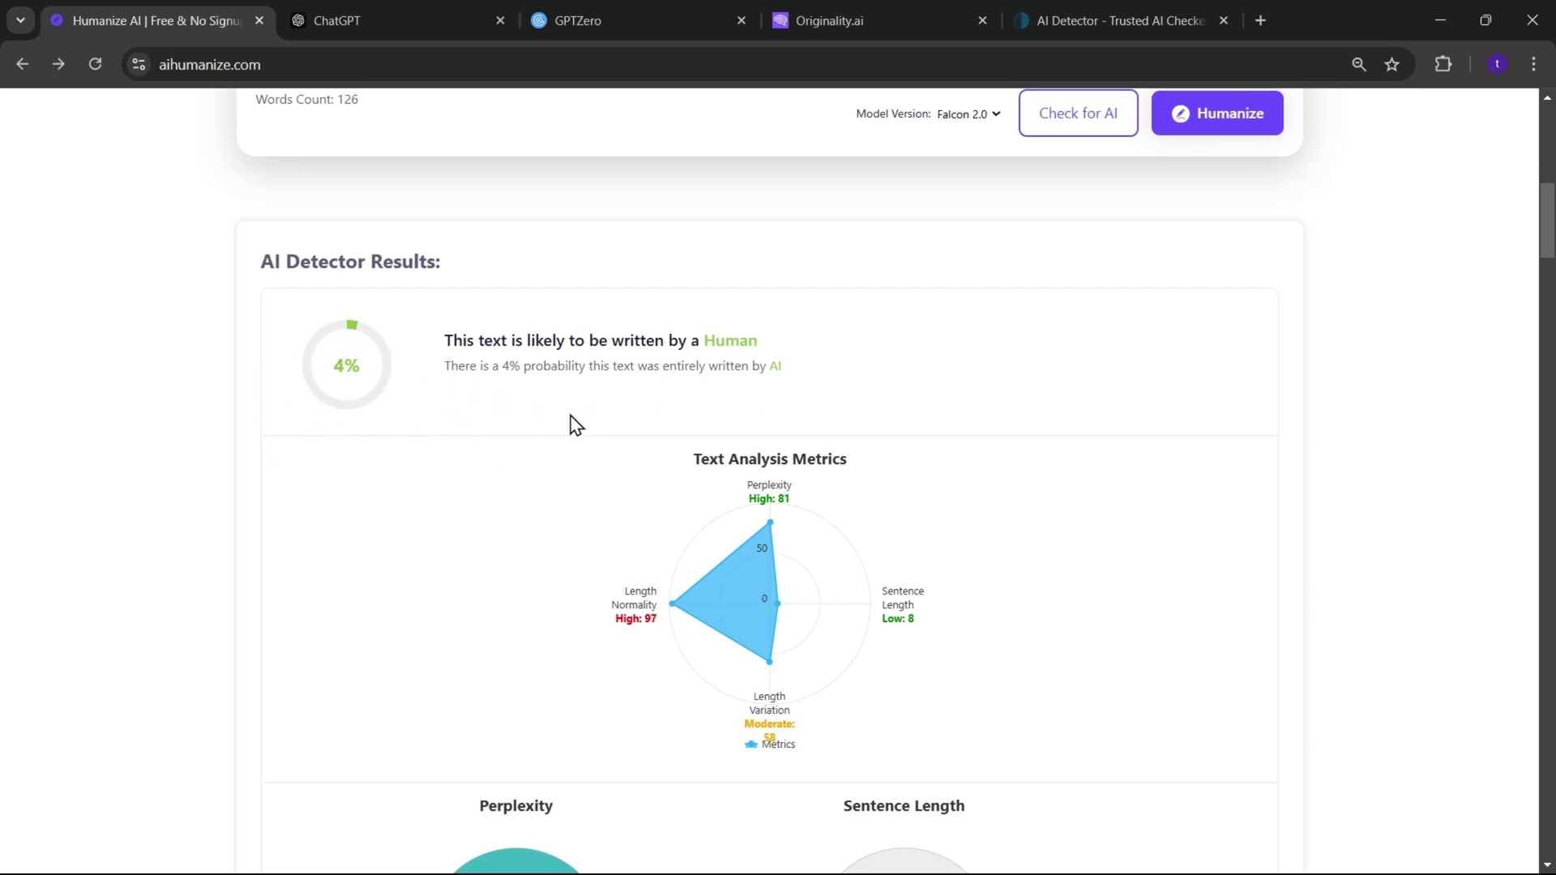
scroll(1054, 462, "down", 10)
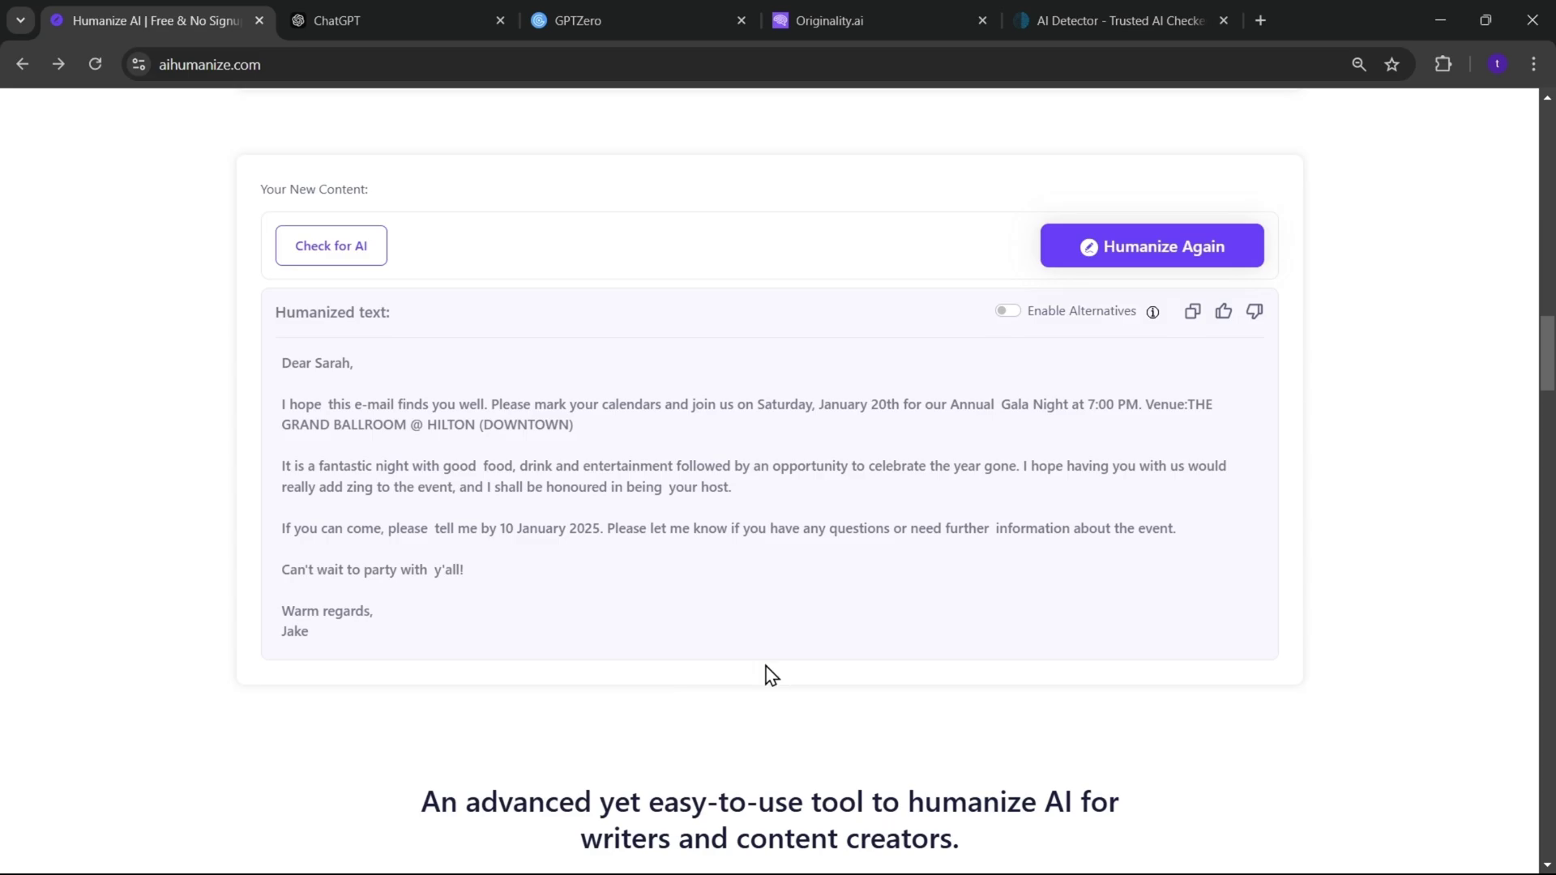
Regenerate the humanized email and recheck it in AIHumanize at 1% AI.
left_click(1141, 253)
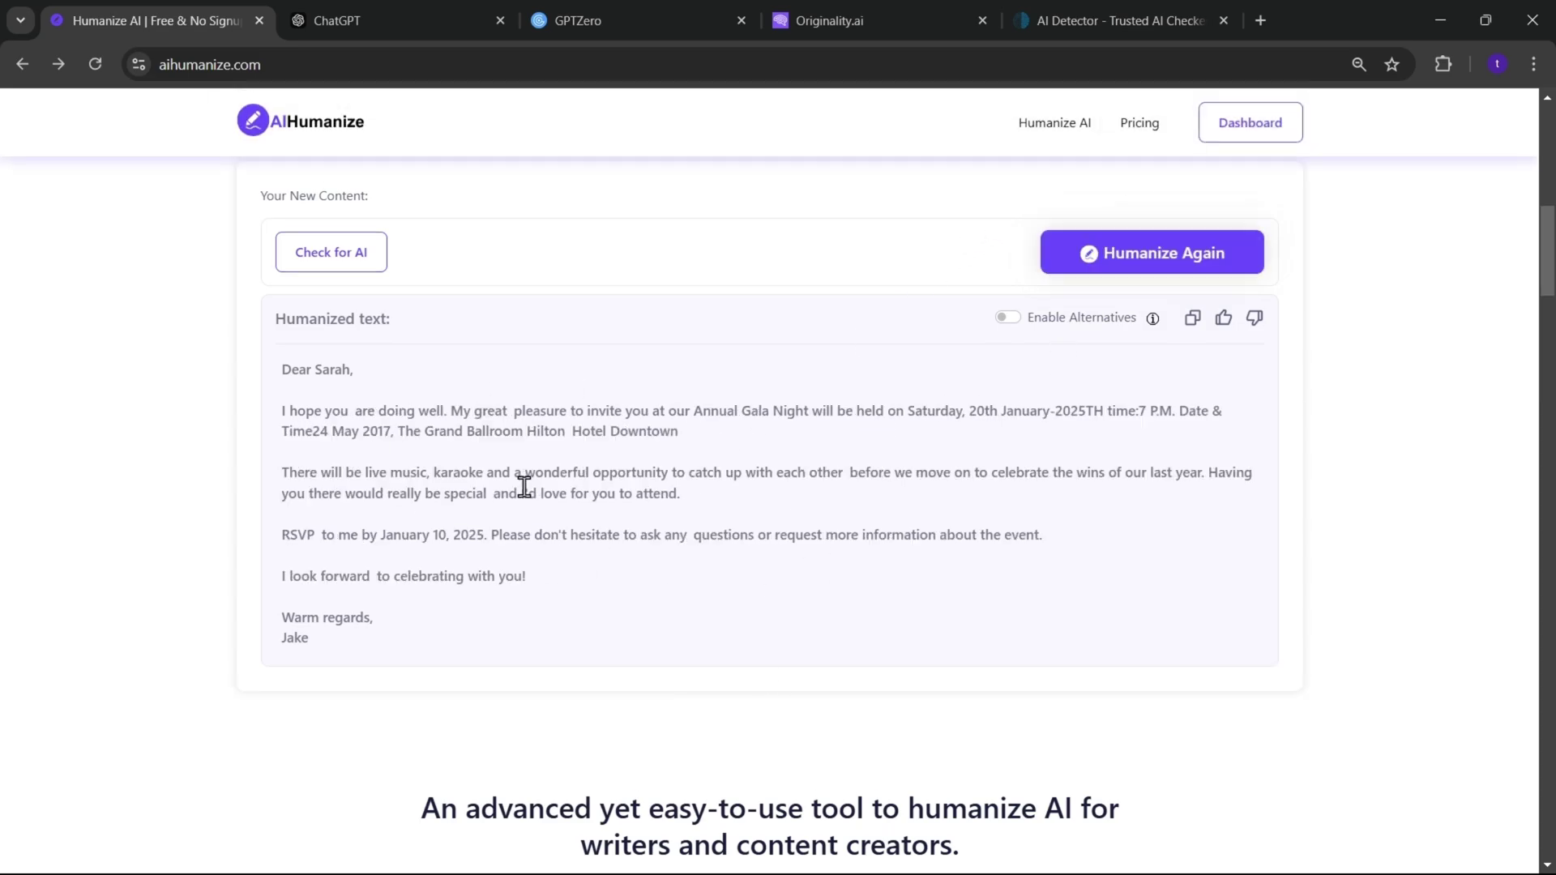
left_click(349, 320)
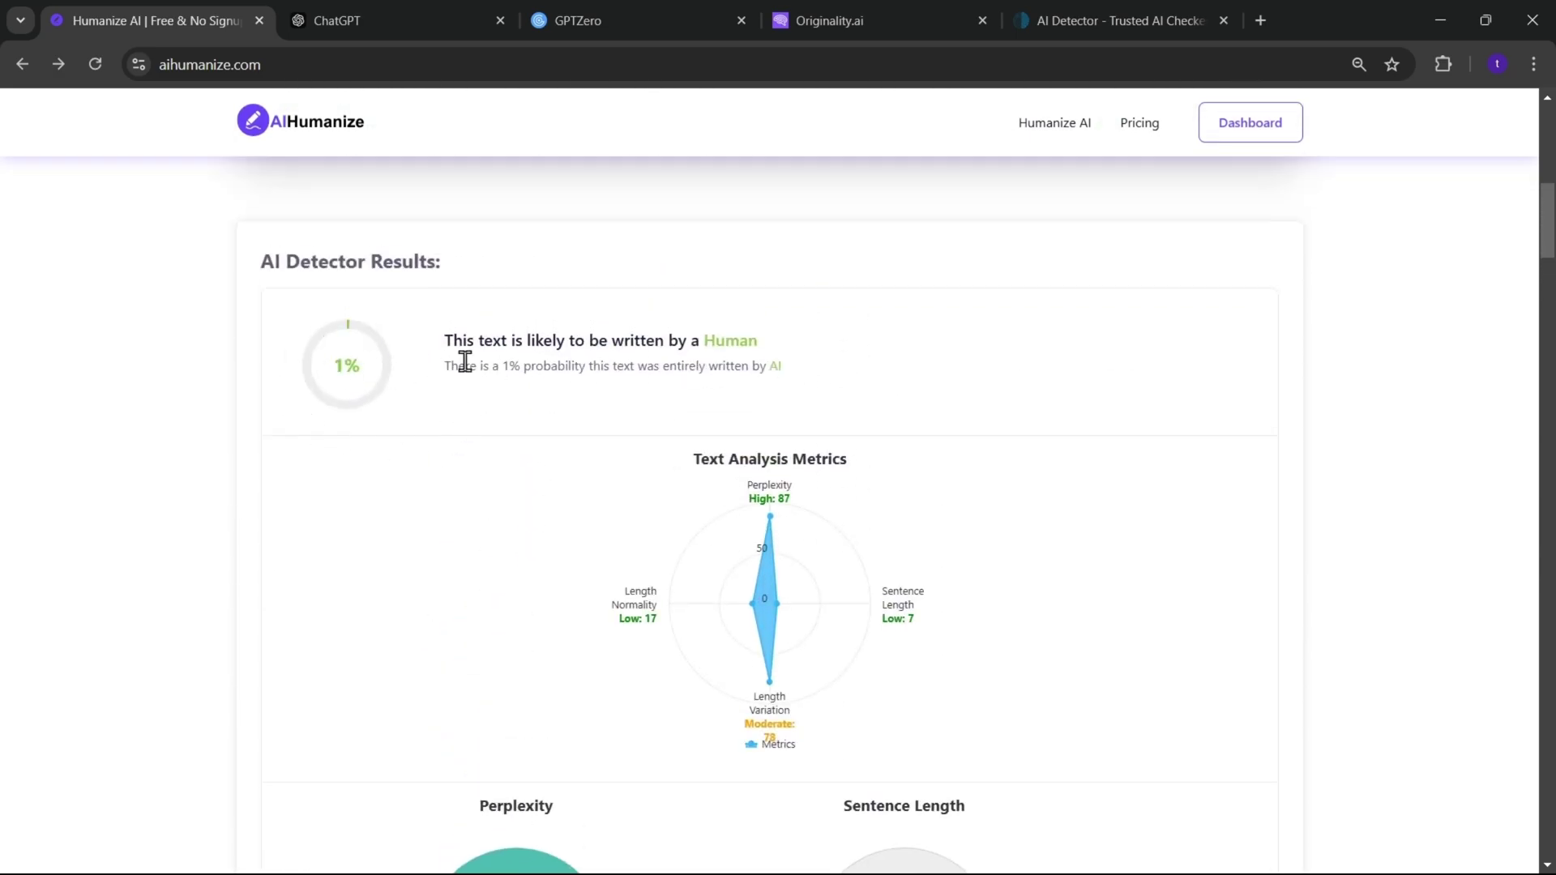
scroll(562, 610, "down", 3)
scroll(1186, 377, "down", 10)
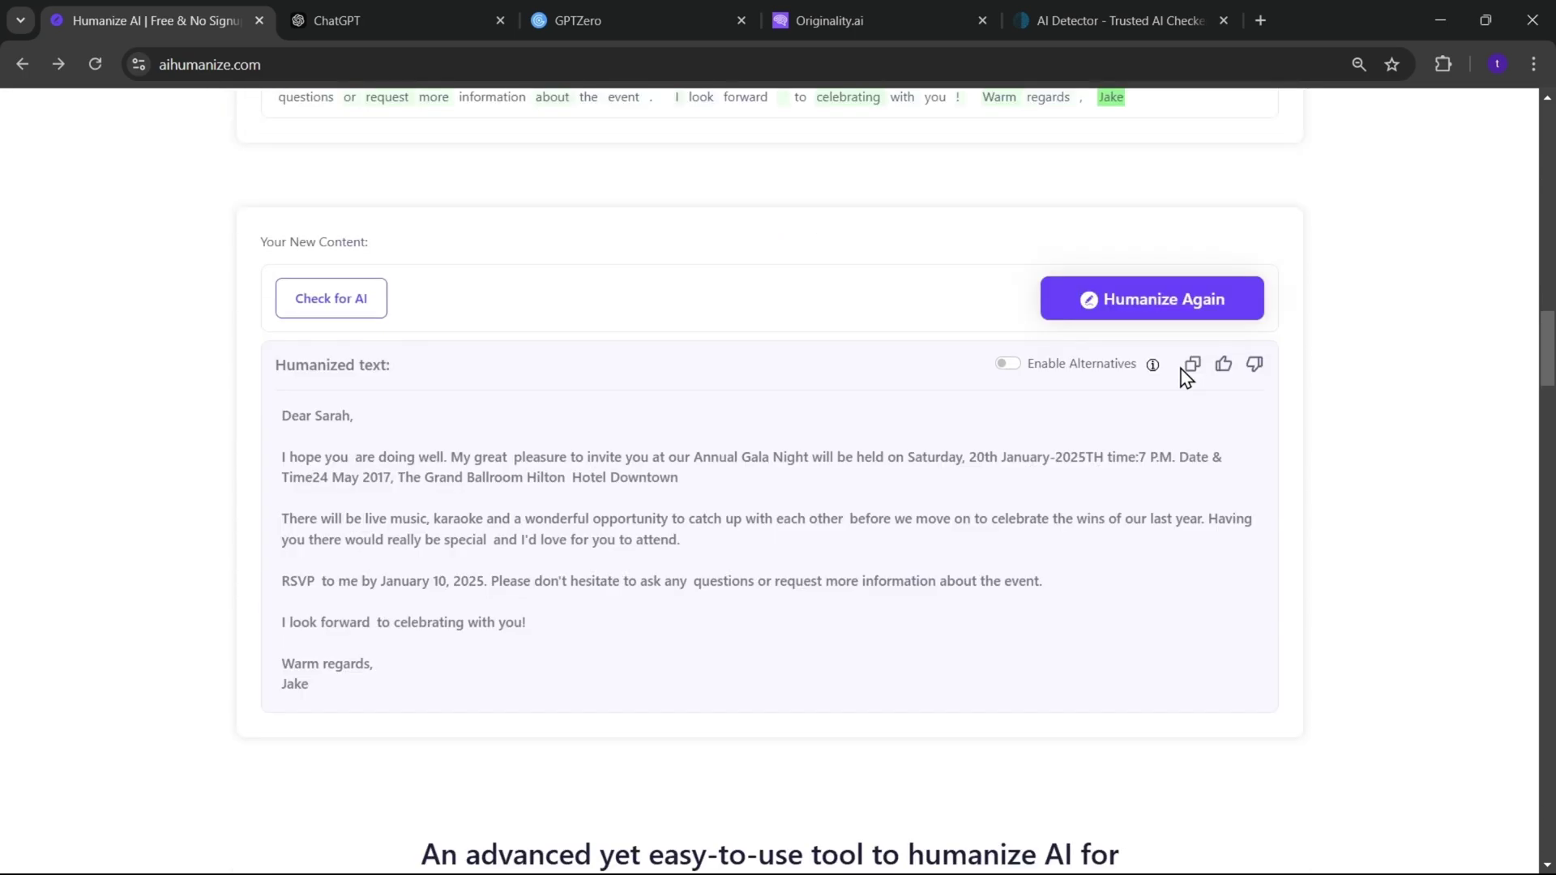
Scan the new humanized email in GPTZero, which rates it human at 29% AI.
left_click(1193, 377)
scroll(913, 591, "up", 8)
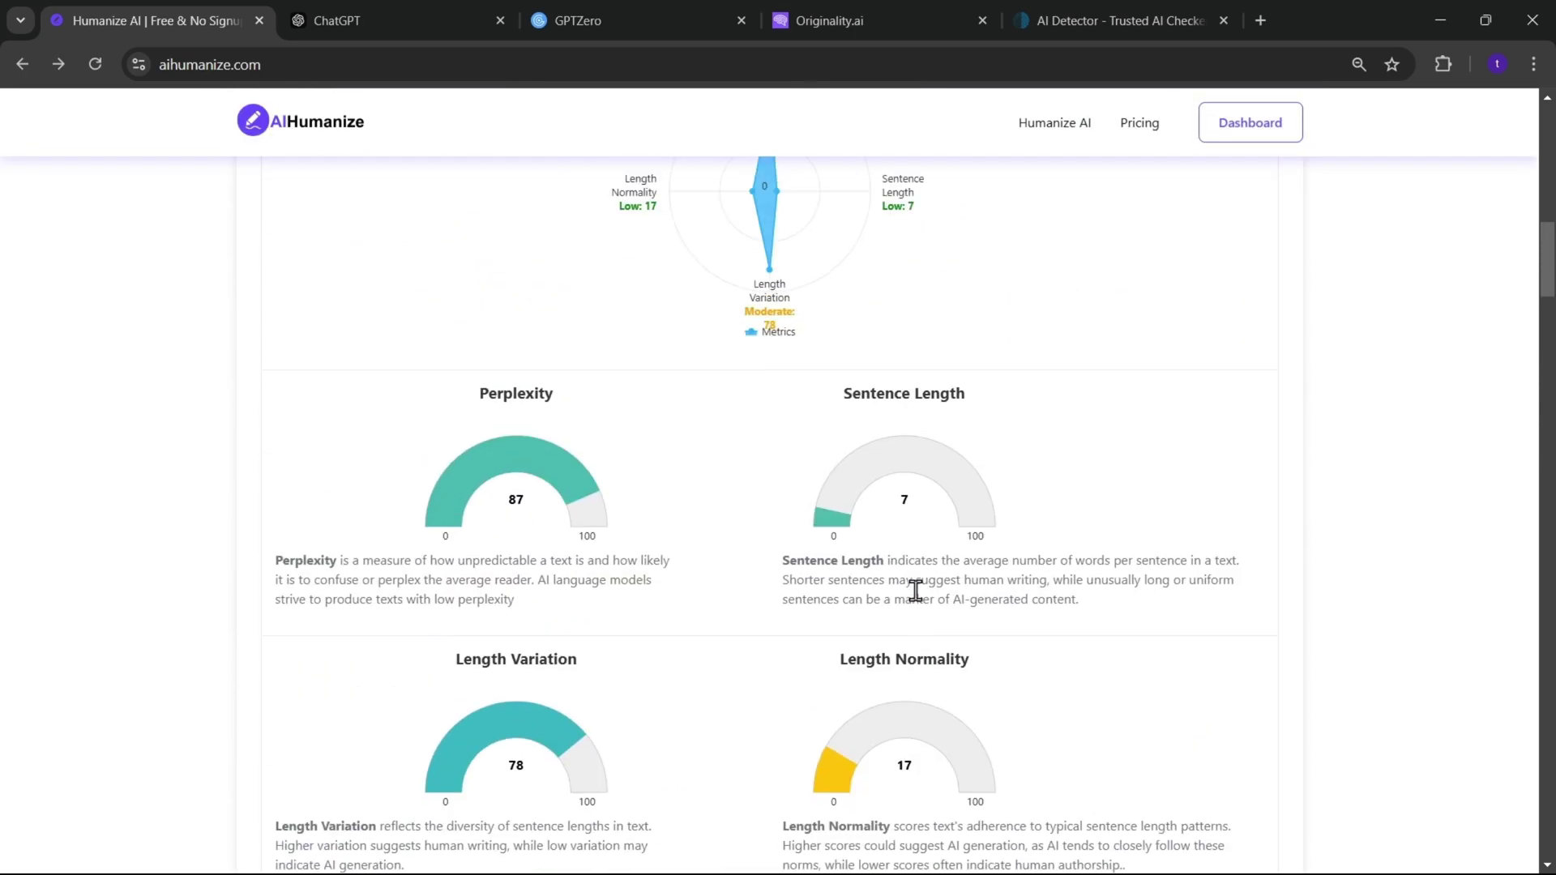
key("ctrl+3")
key("ctrl+v")
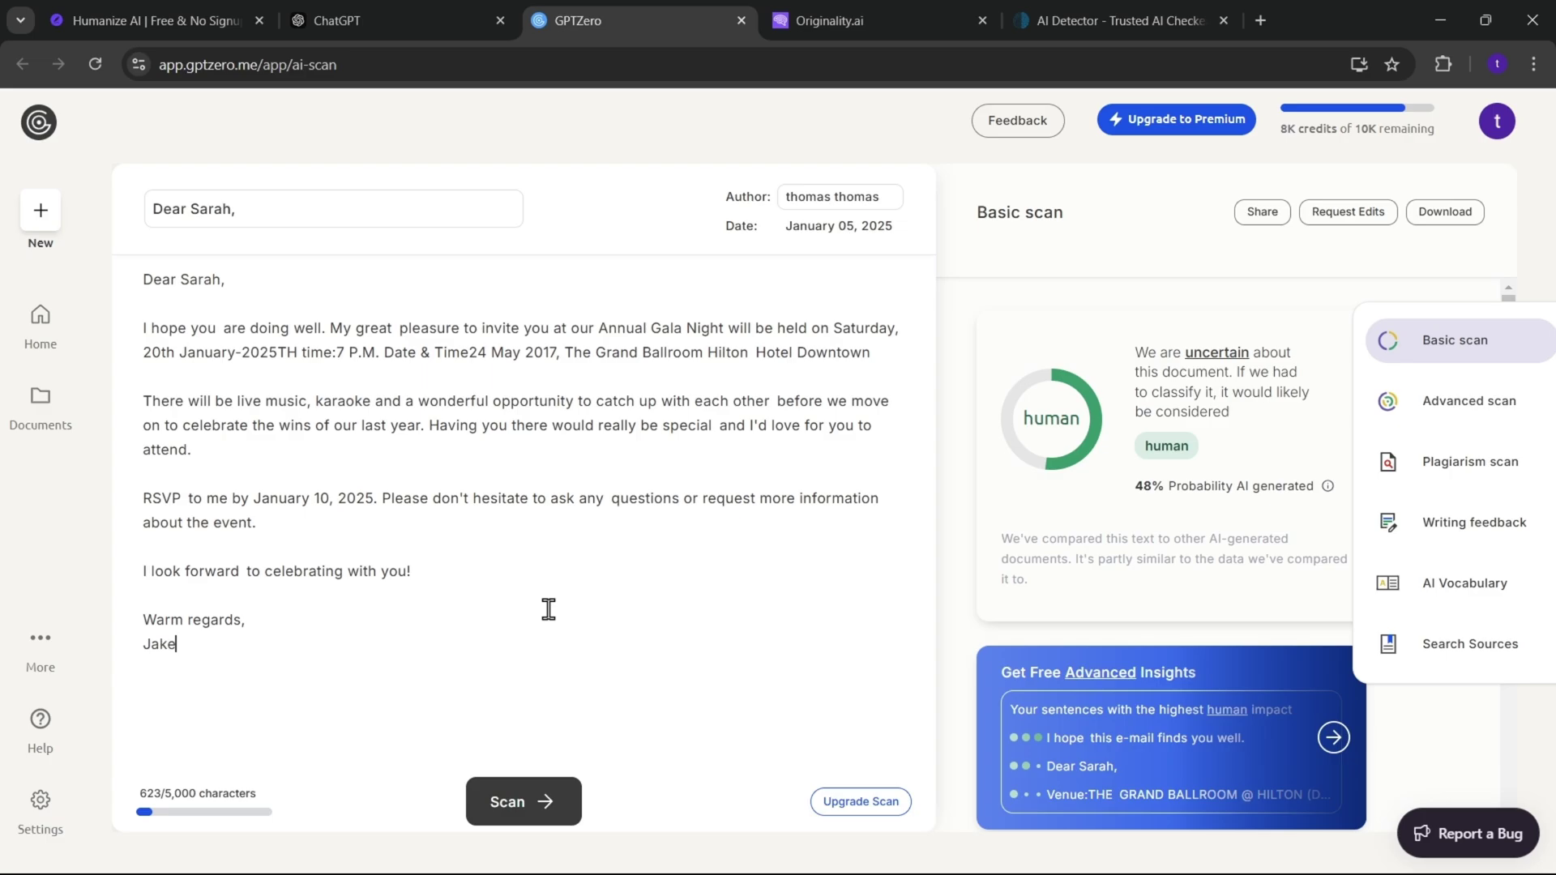
left_click(521, 818)
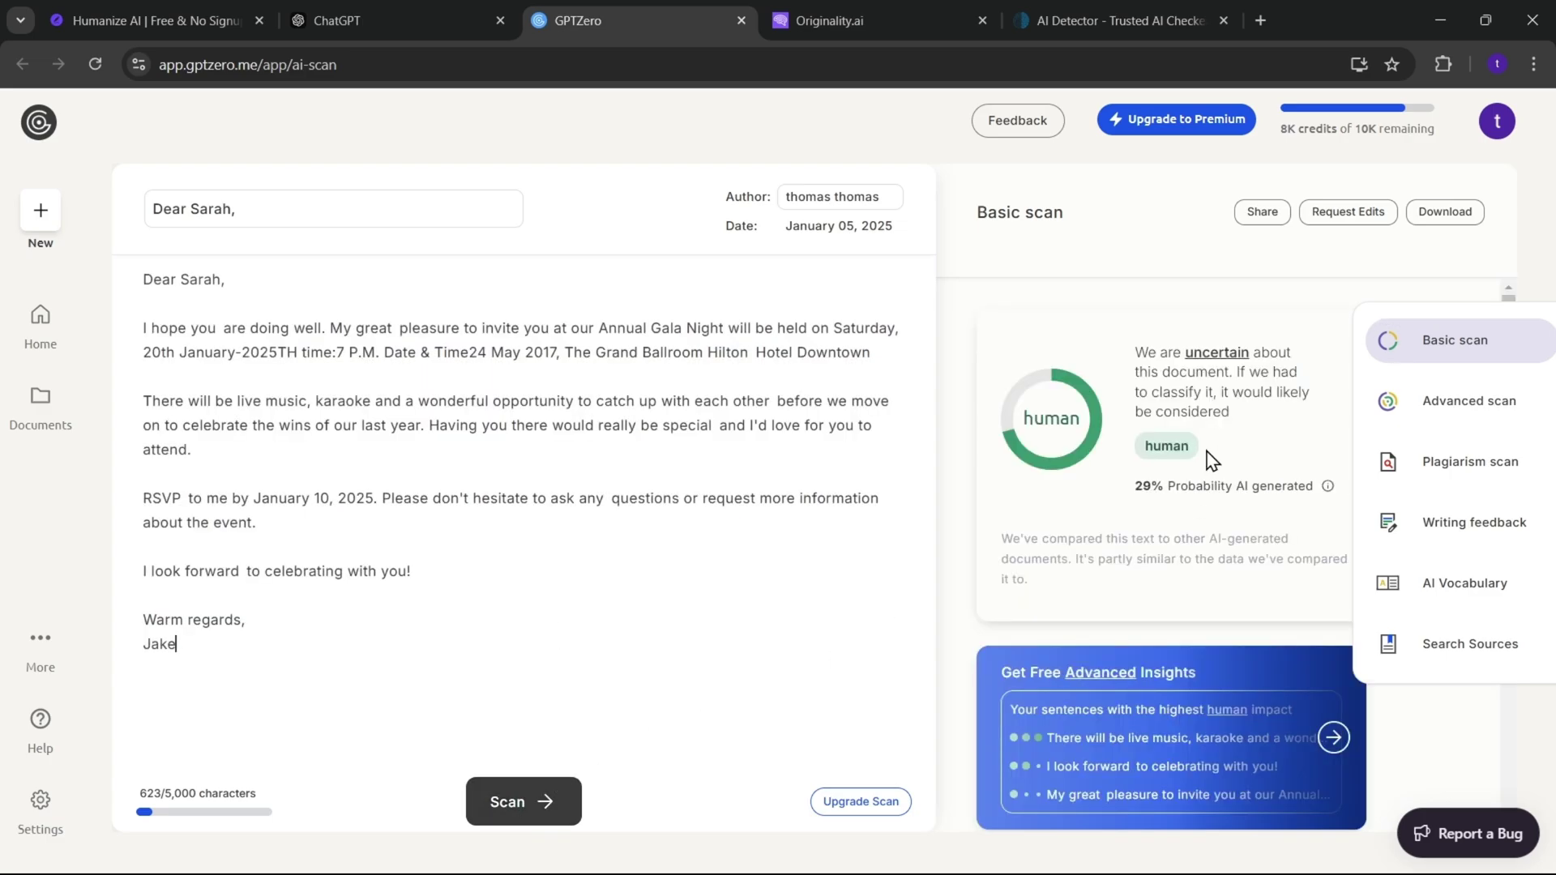
scroll(1207, 454, "down", 2)
Scan the 110-word humanized email in Originality.ai: Likely Original, 93% confidence.
key("ctrl+Tab")
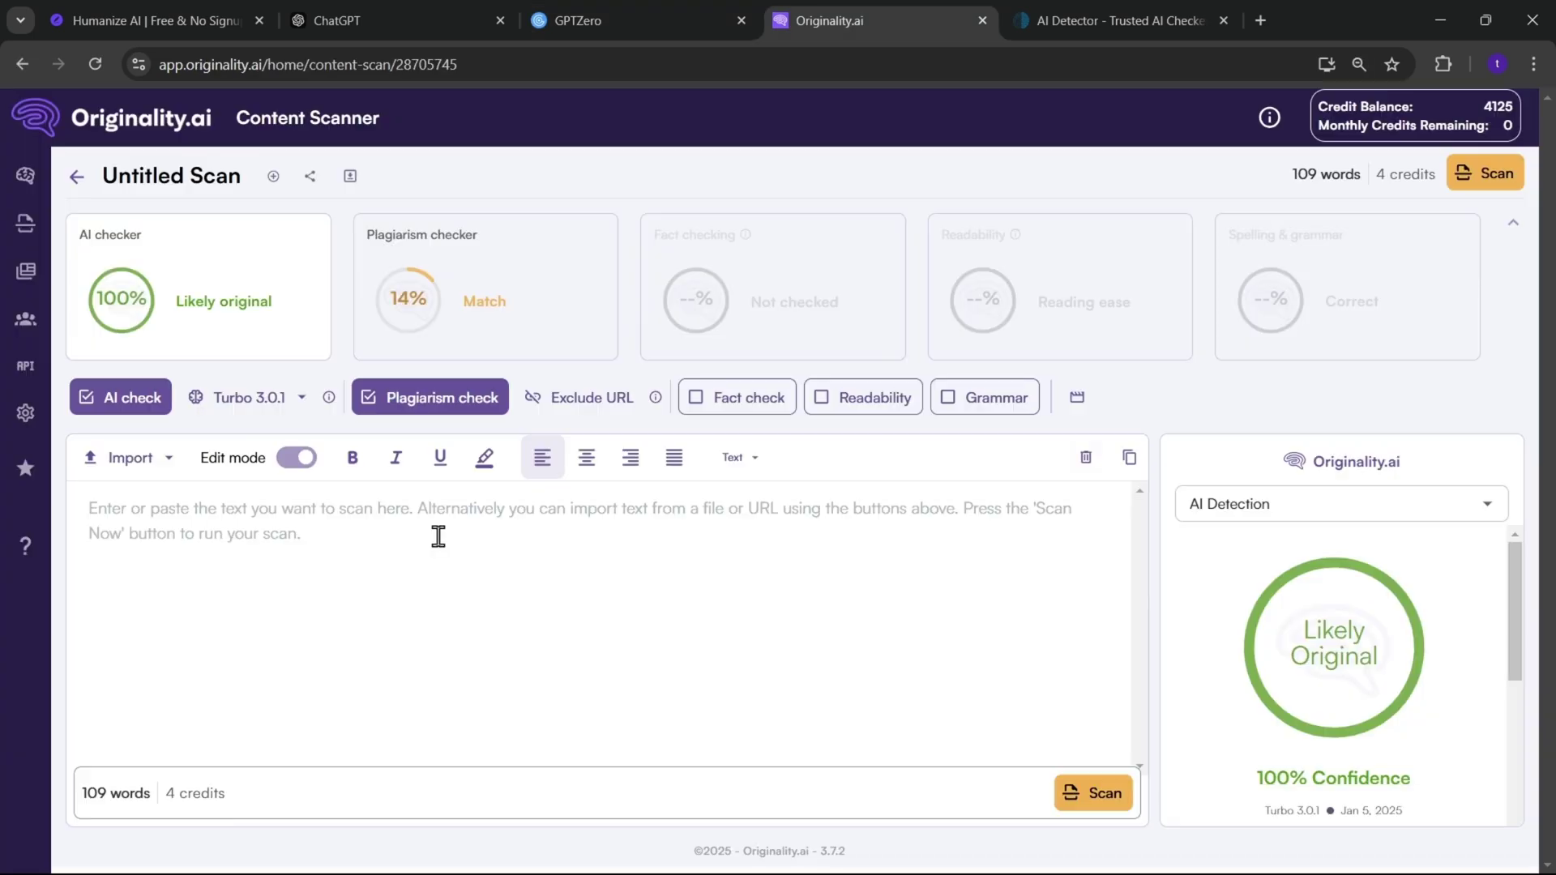
left_click(438, 535)
key("ctrl+v")
scroll(494, 596, "up", 1)
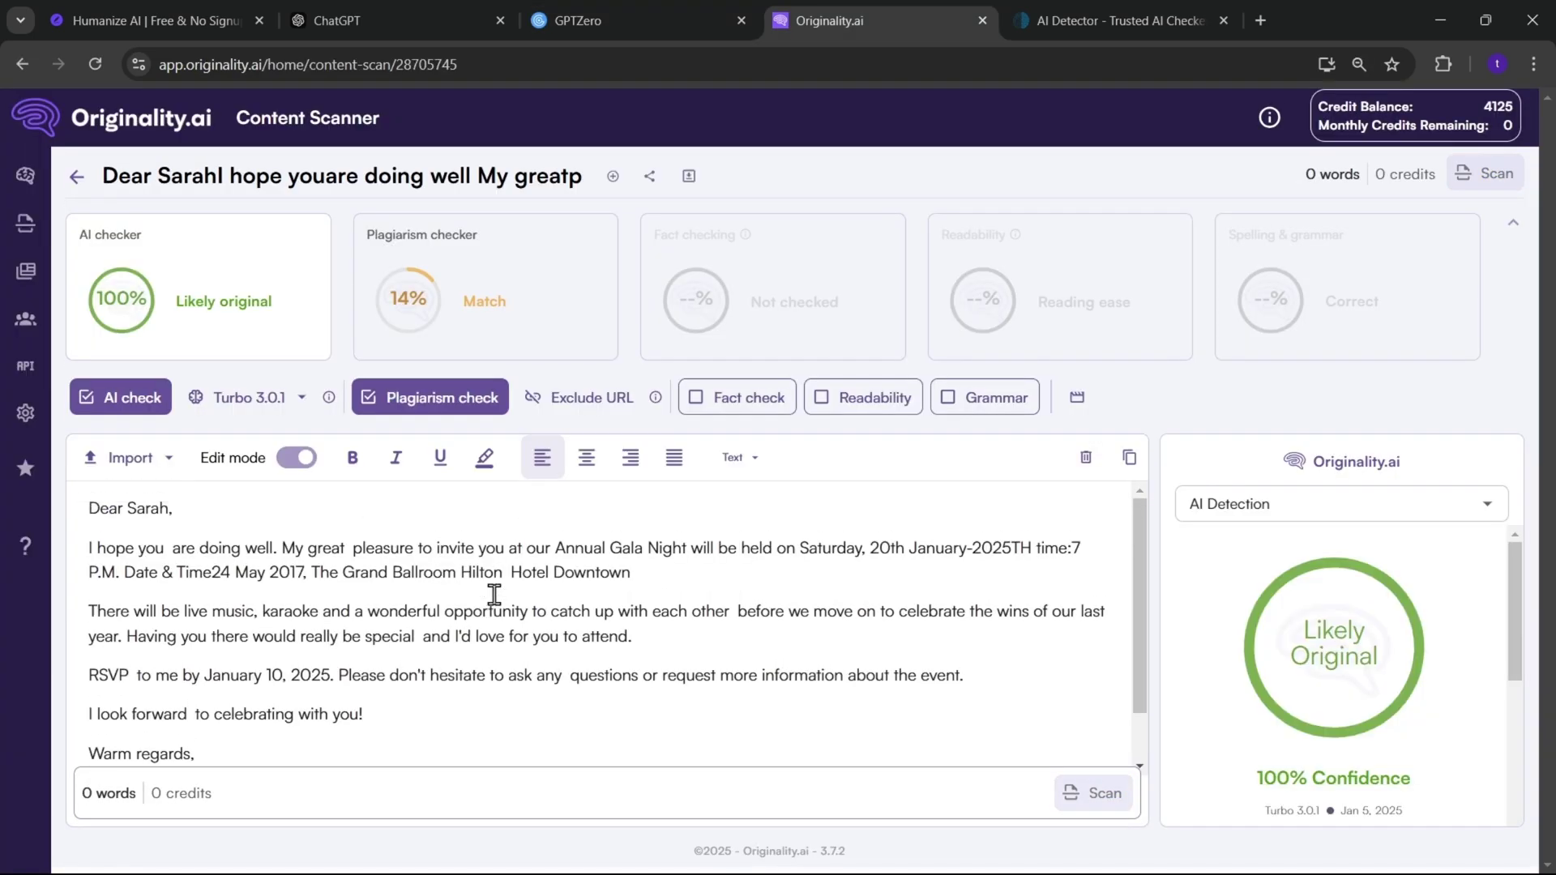
key("ctrl+Return")
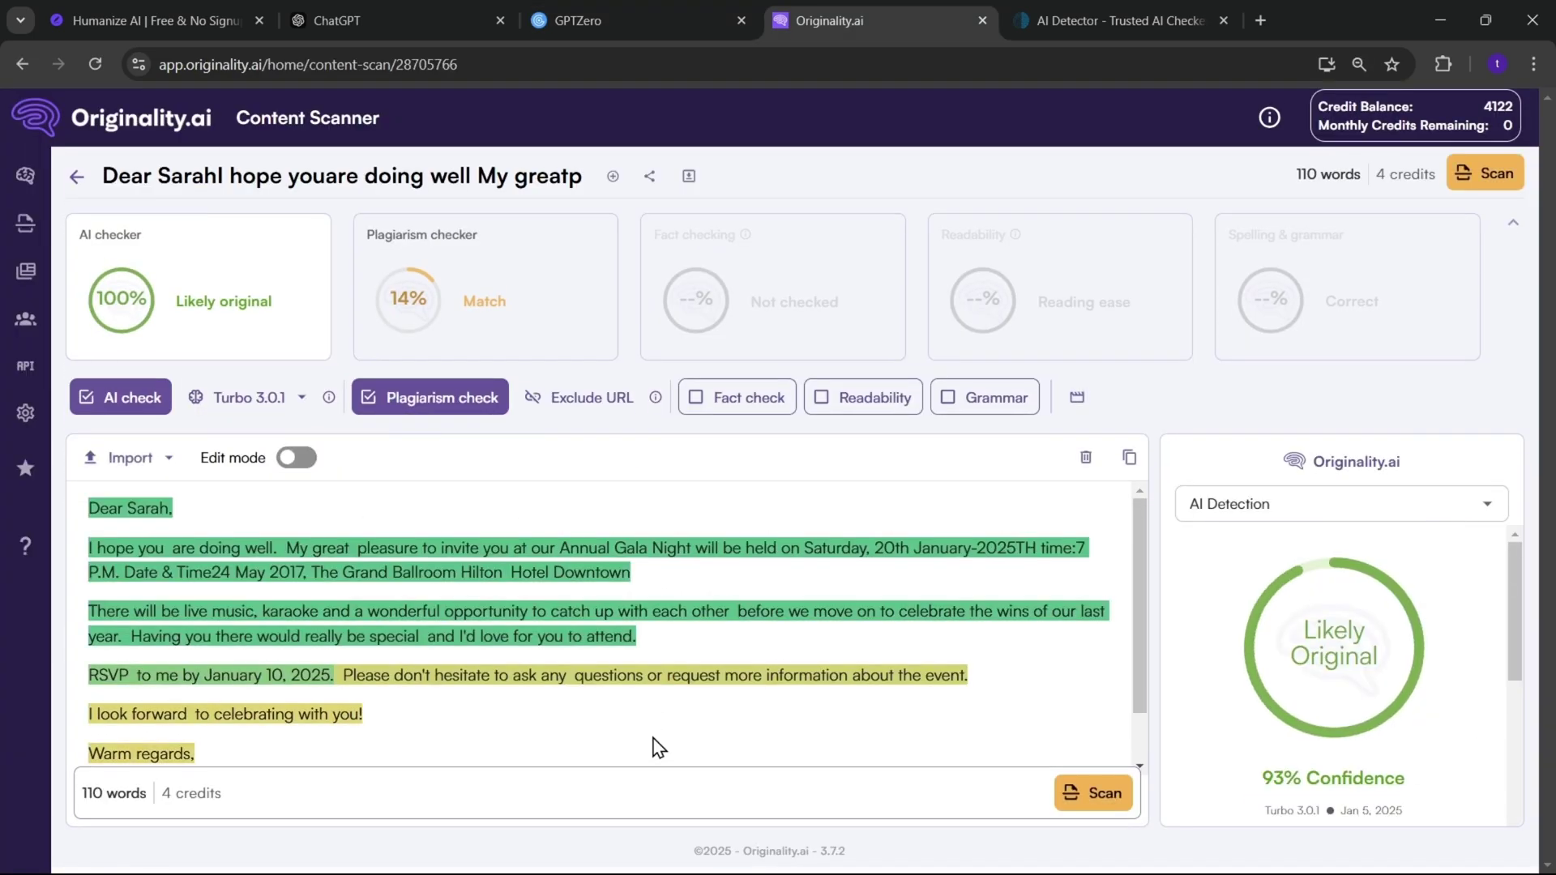
scroll(661, 747, "down", 1)
scroll(940, 690, "up", 1)
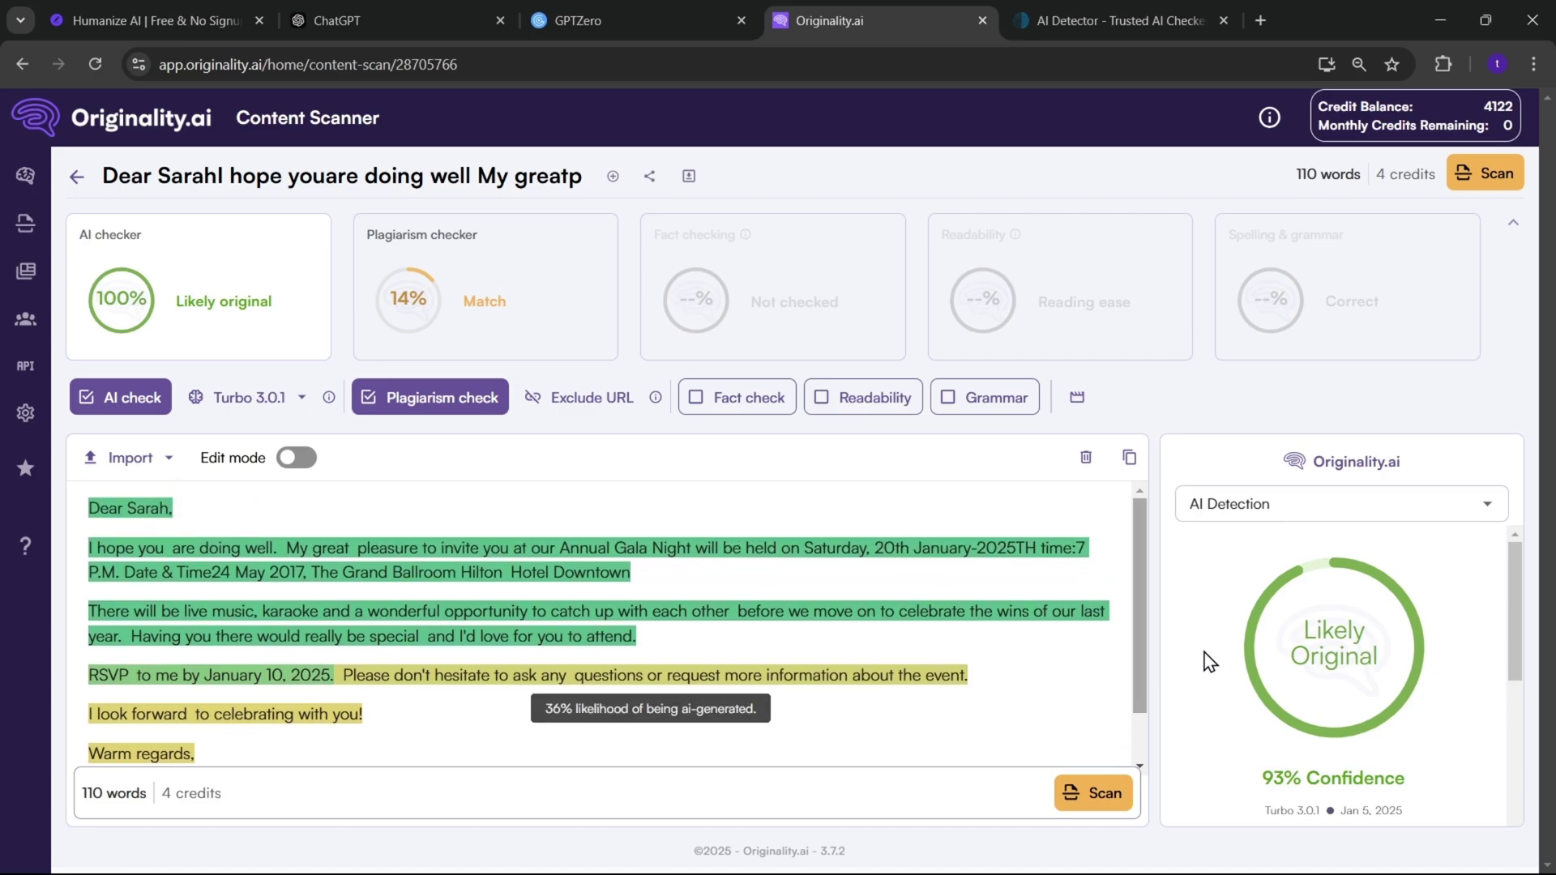
scroll(1338, 648, "down", 5)
Check the ZeroGPT result, which rates the humanized email 0% AI GPT.
key("ctrl+Tab")
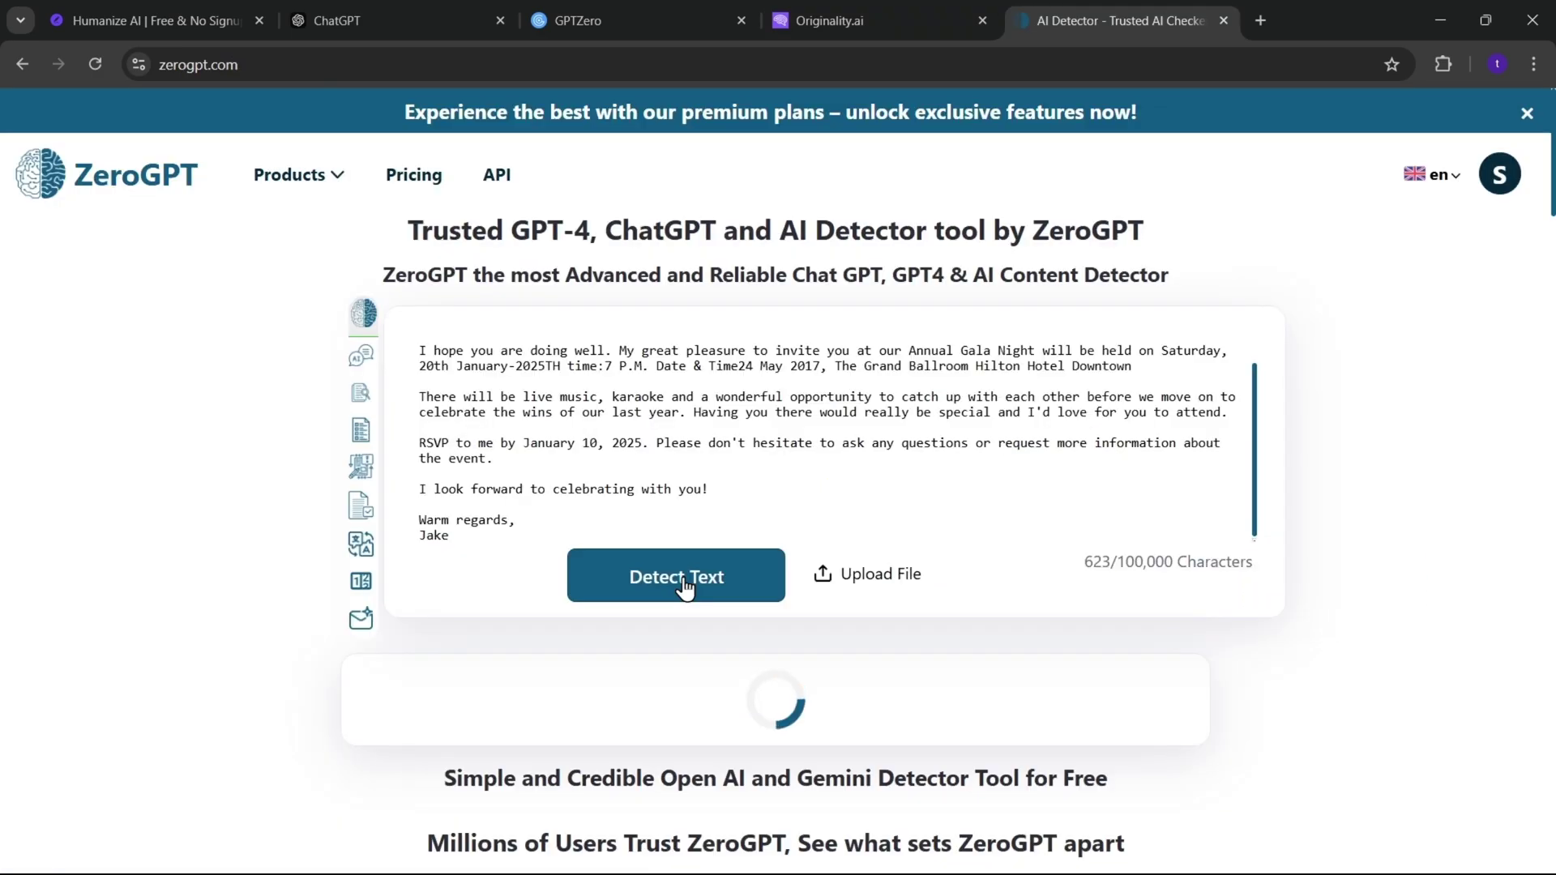
scroll(702, 356, "down", 5)
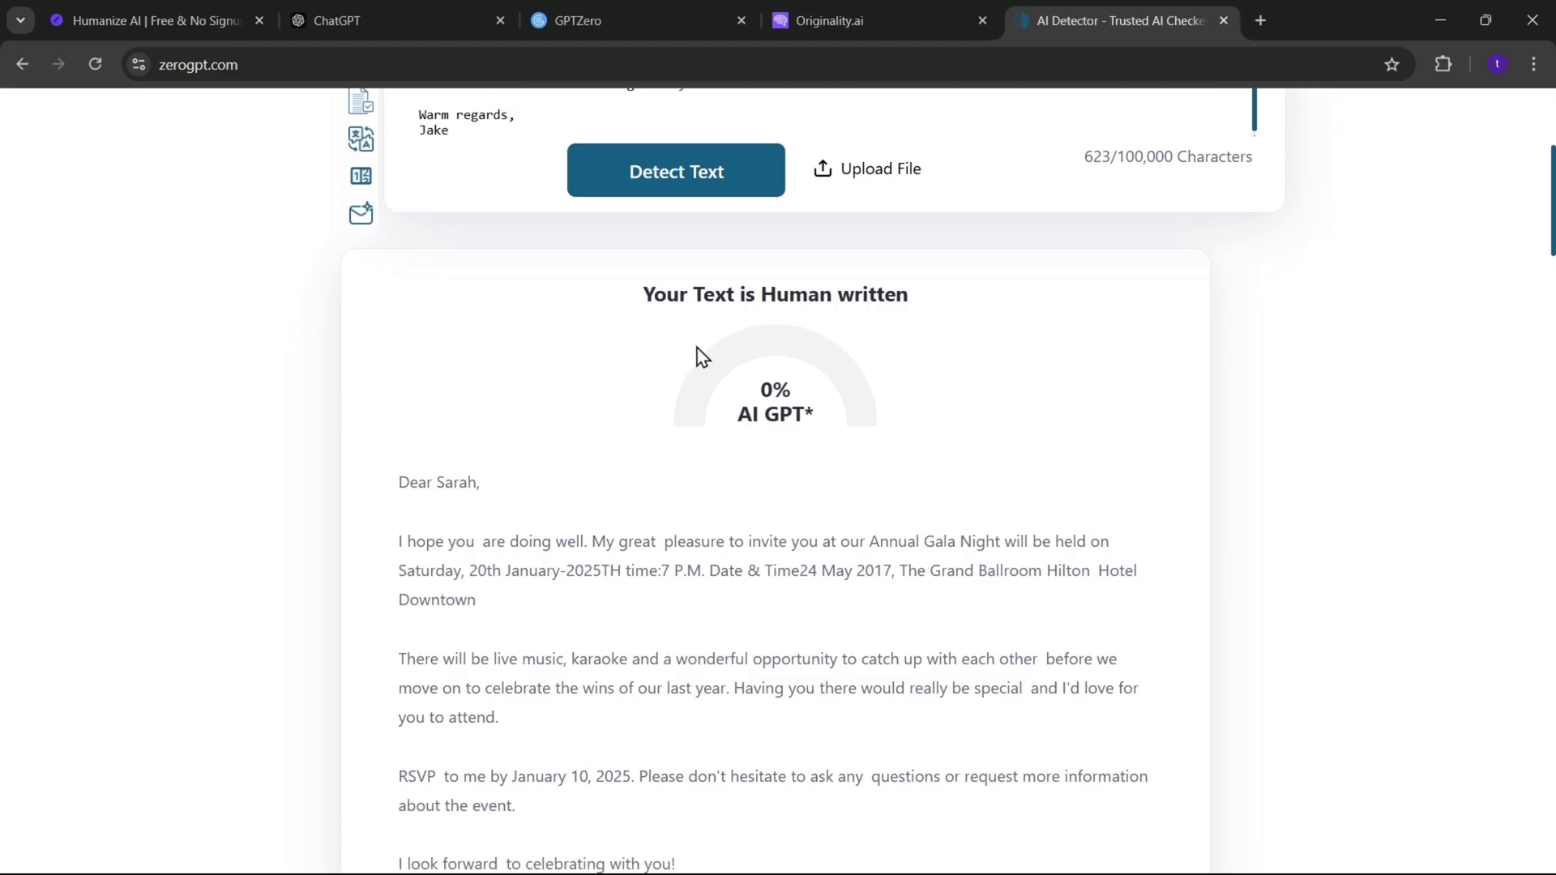
scroll(769, 544, "down", 5)
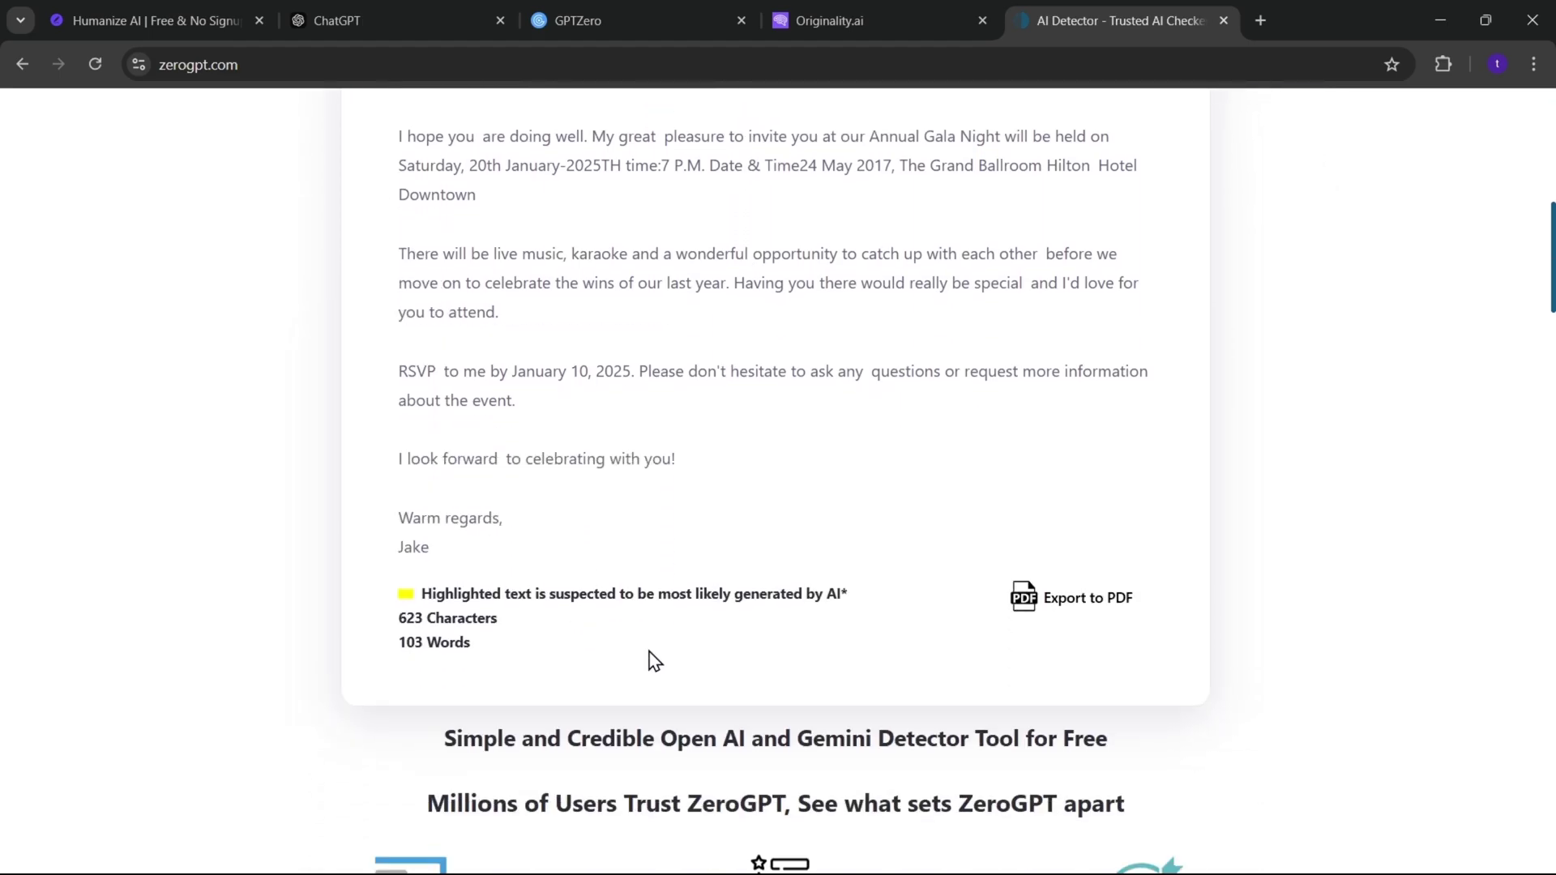
scroll(650, 660, "up", 6)
key("ctrl+1")
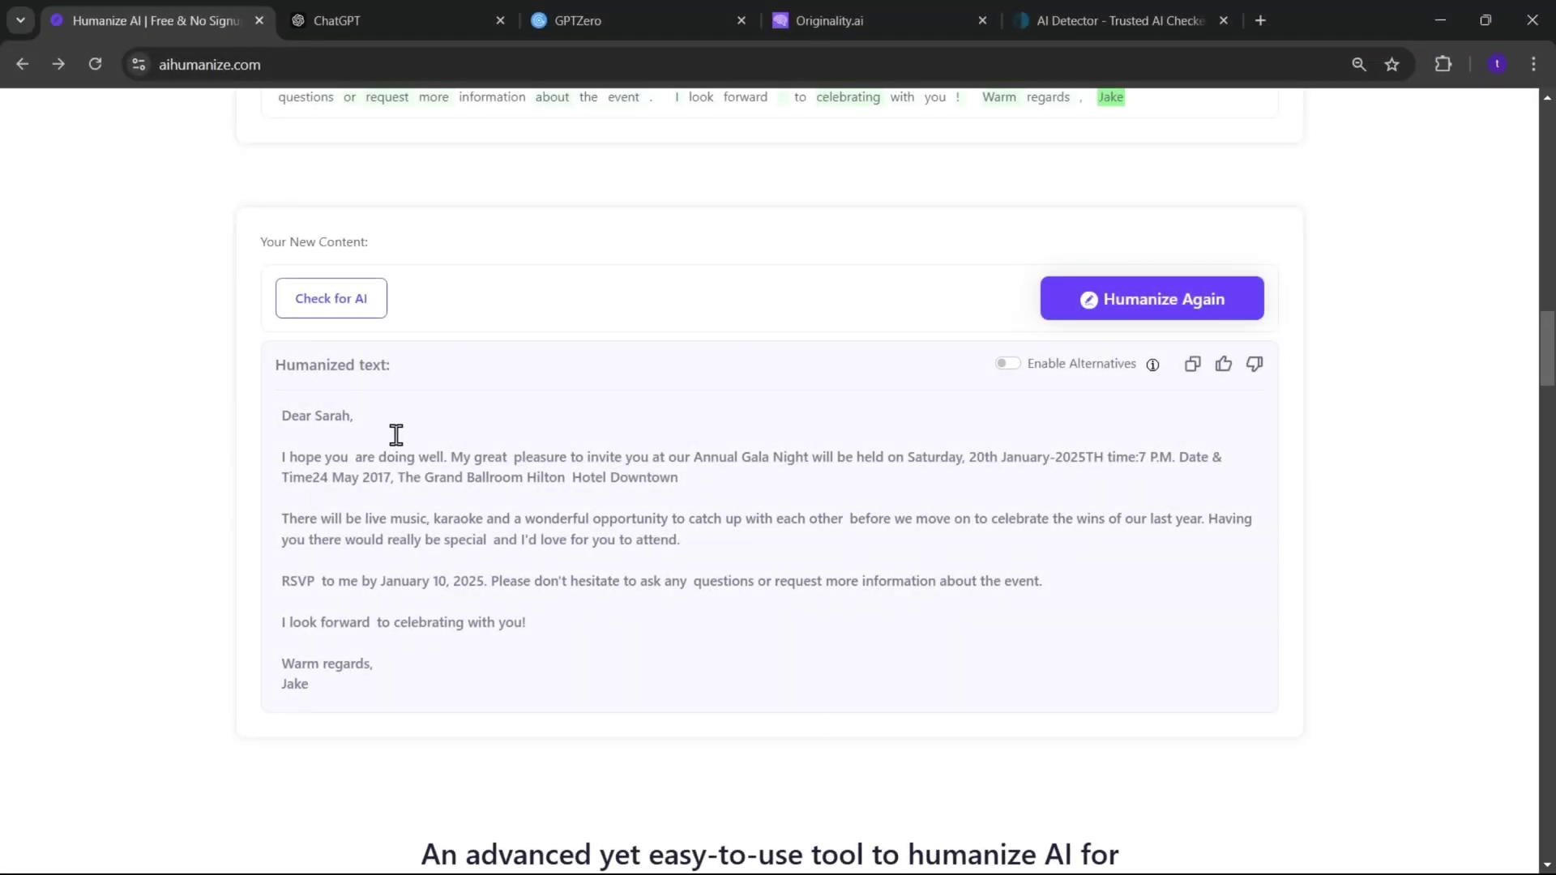
scroll(837, 691, "down", 6)
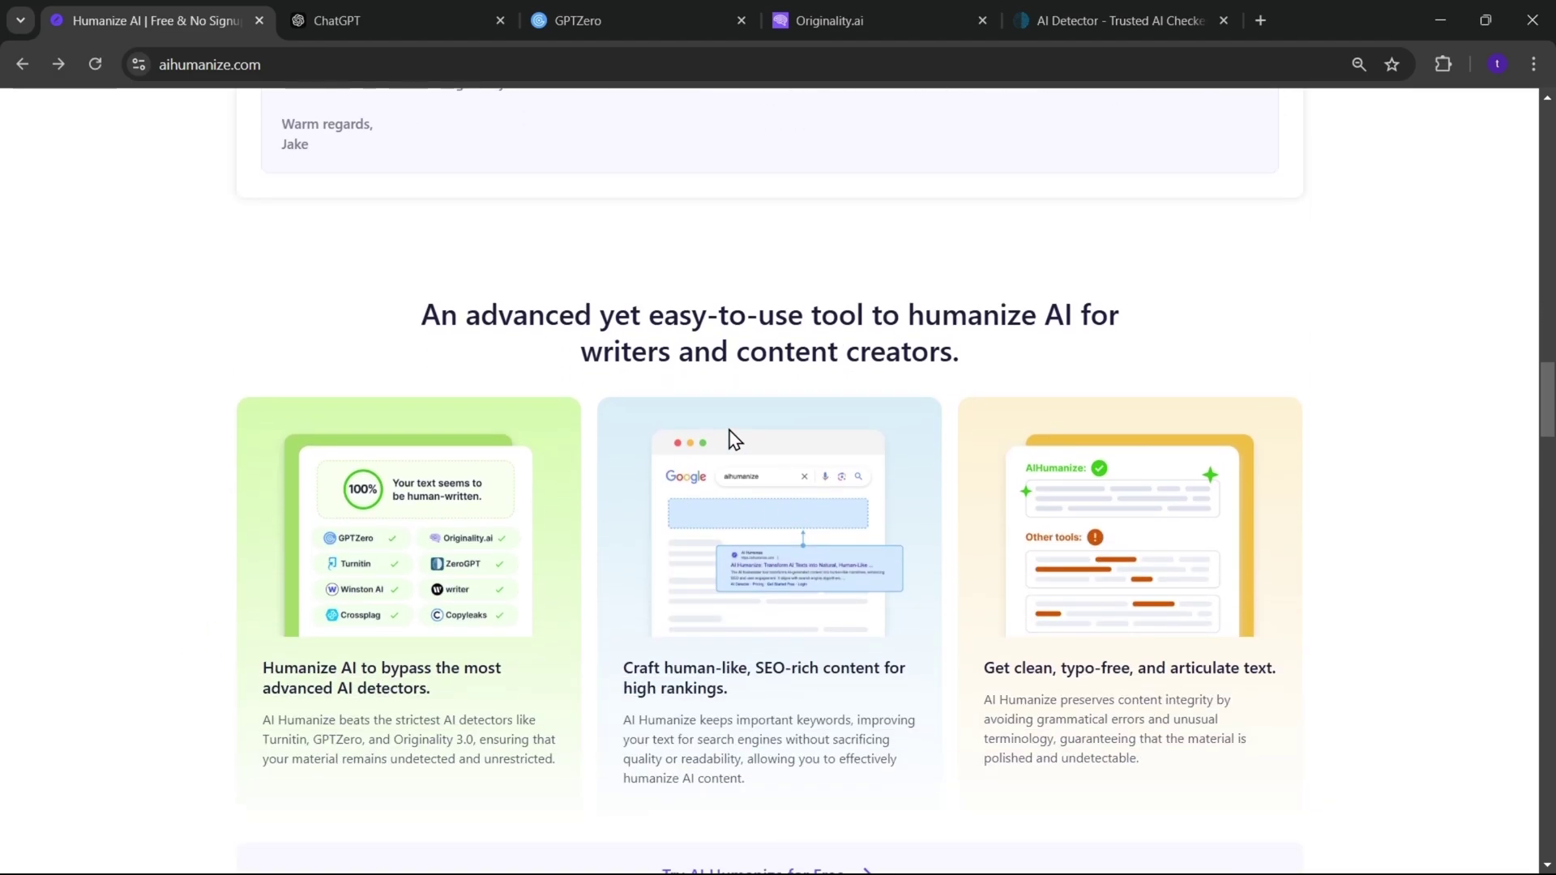
scroll(973, 446, "up", 3)
scroll(1165, 455, "down", 10)
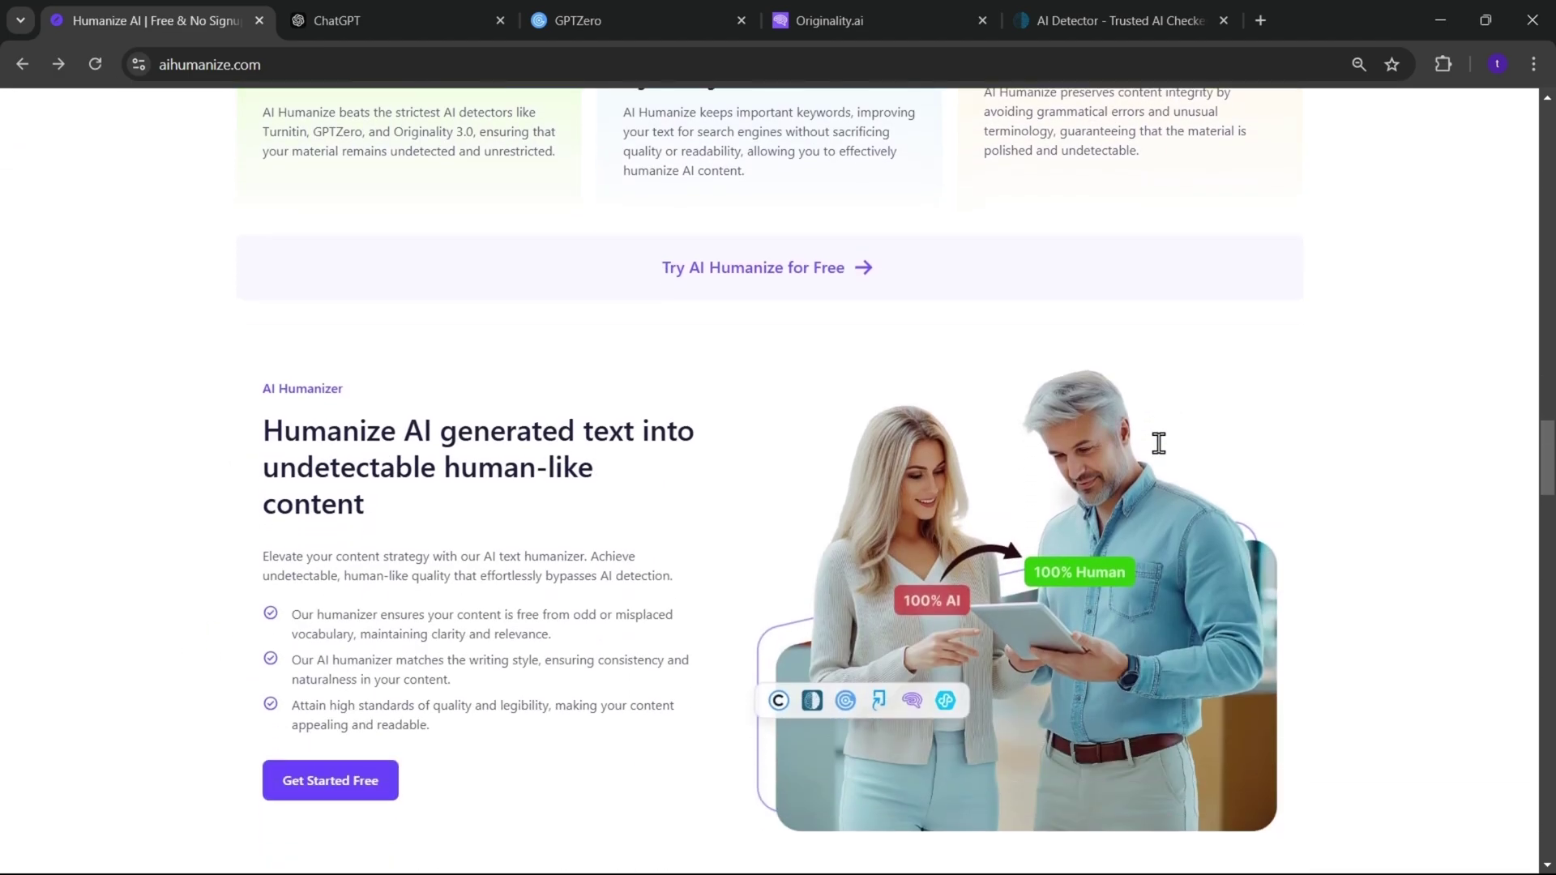
scroll(403, 402, "down", 2)
scroll(438, 403, "up", 2)
scroll(438, 403, "down", 8)
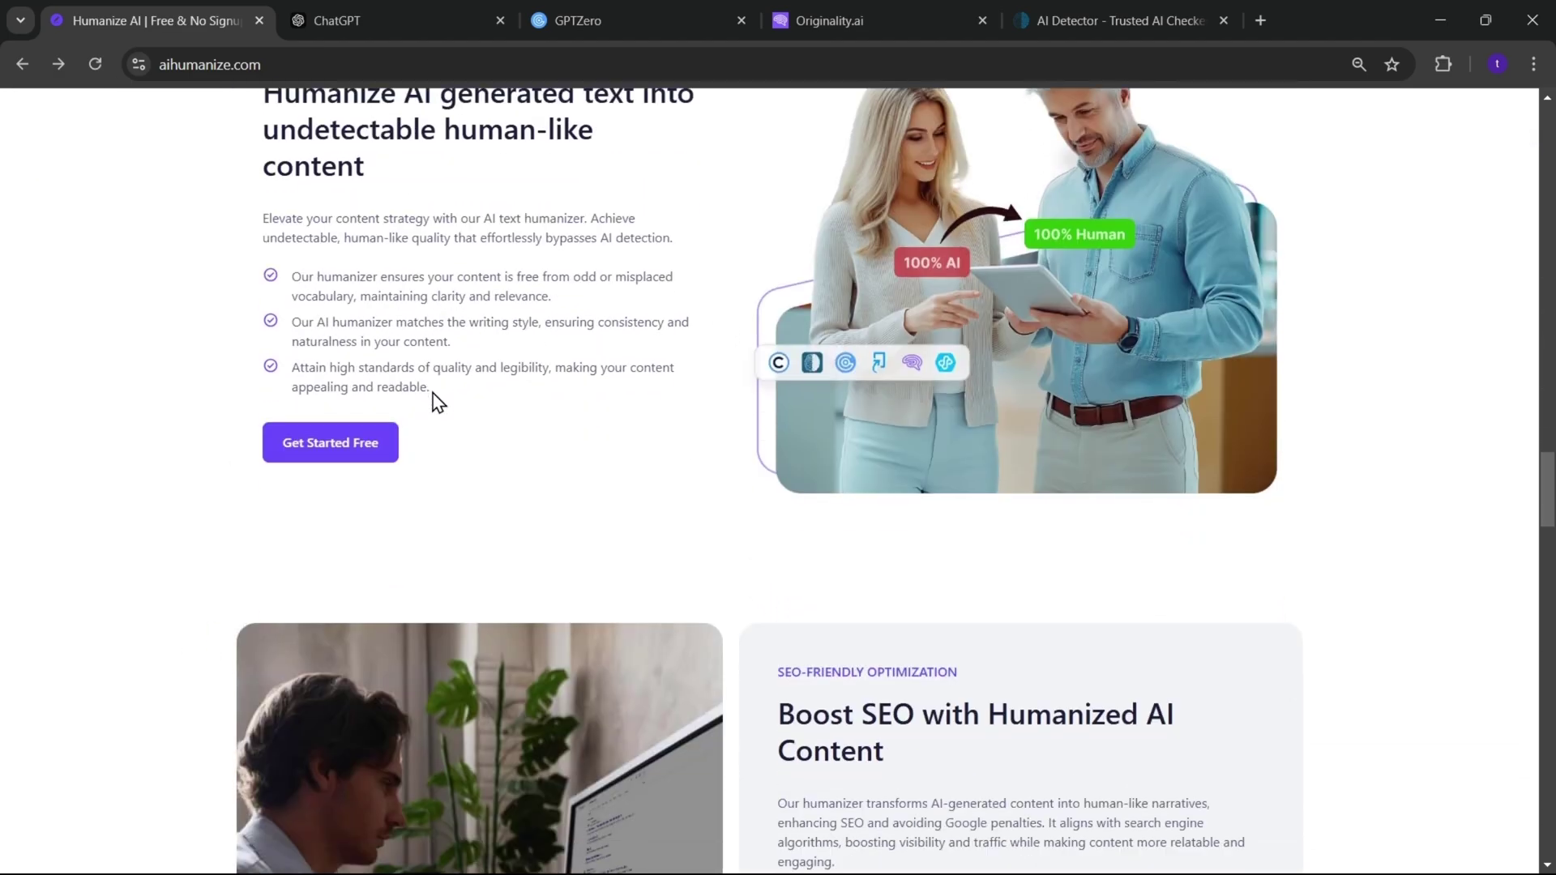
scroll(404, 402, "down", 1)
scroll(680, 720, "down", 6)
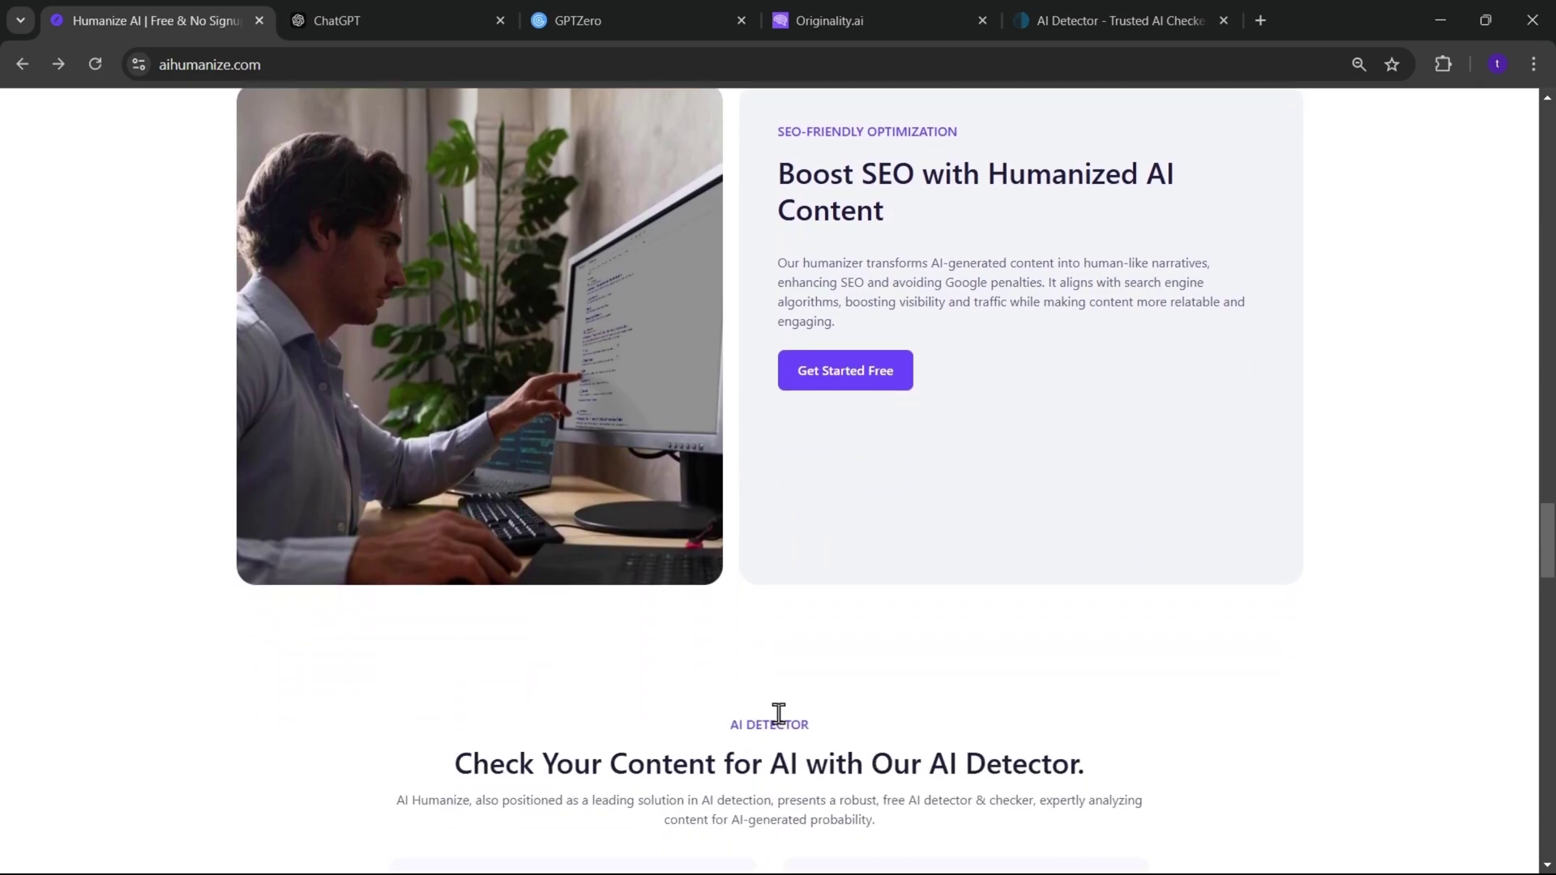
scroll(1191, 618, "down", 3)
scroll(1144, 625, "down", 4)
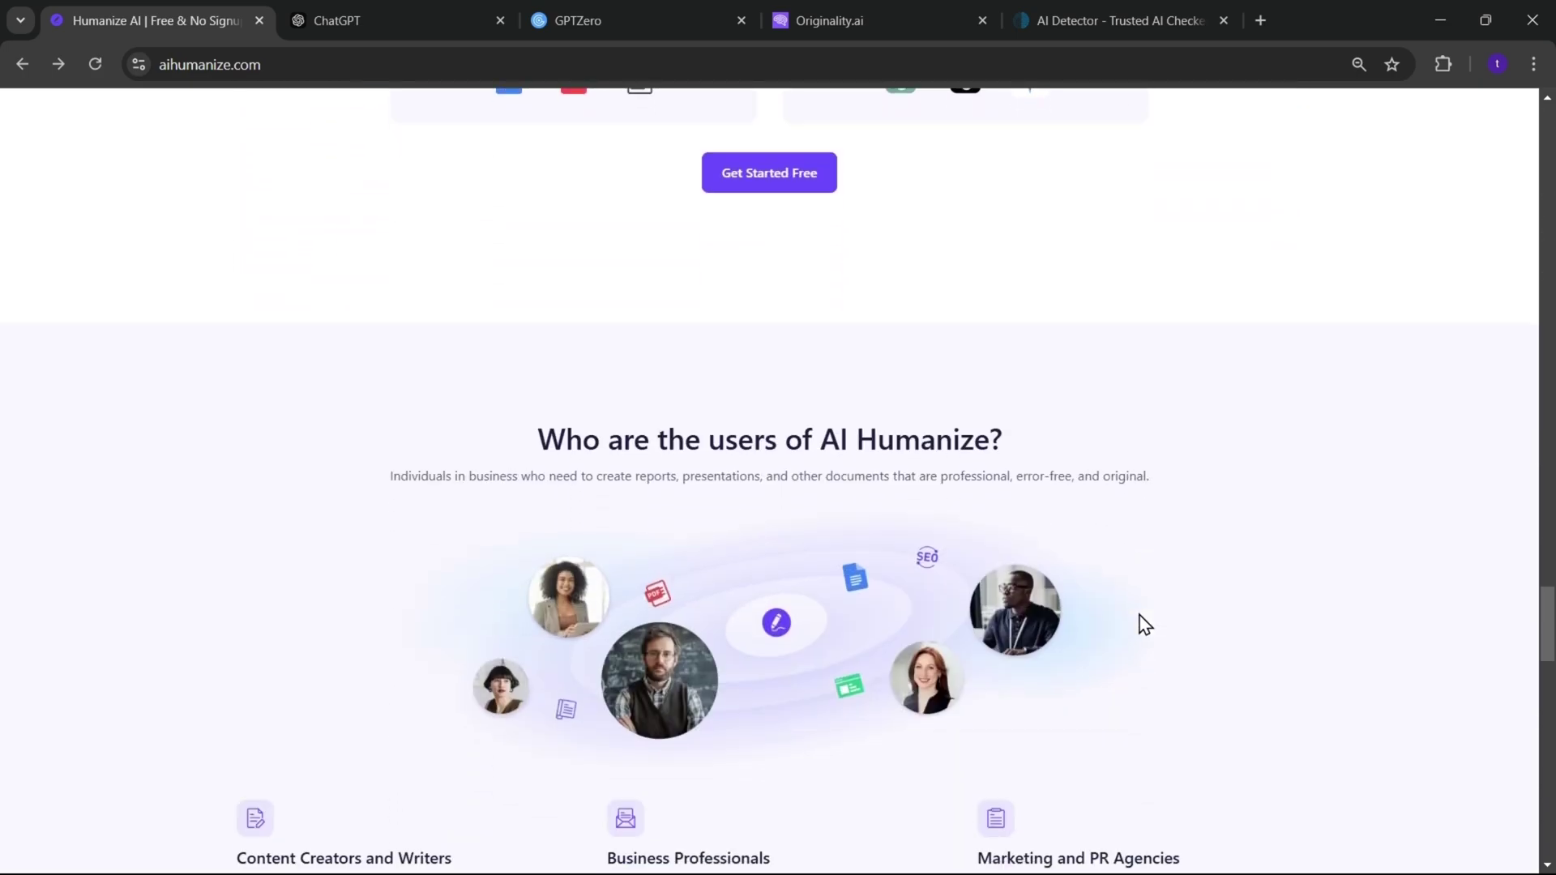
scroll(1144, 625, "down", 3)
scroll(1167, 624, "down", 4)
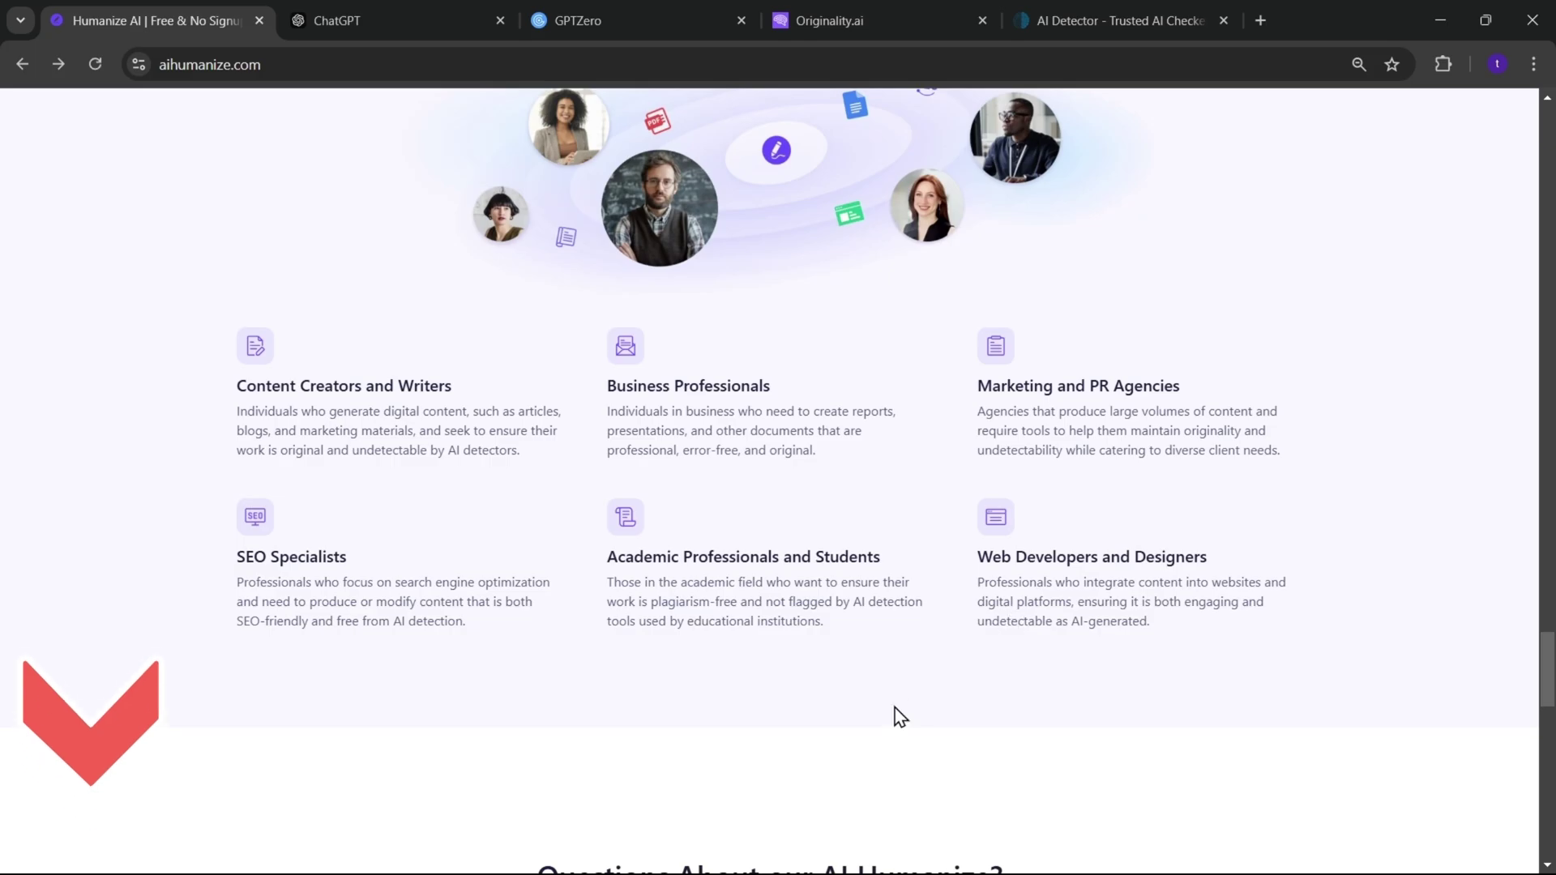
scroll(1184, 628, "up", 2)
scroll(1181, 622, "down", 4)
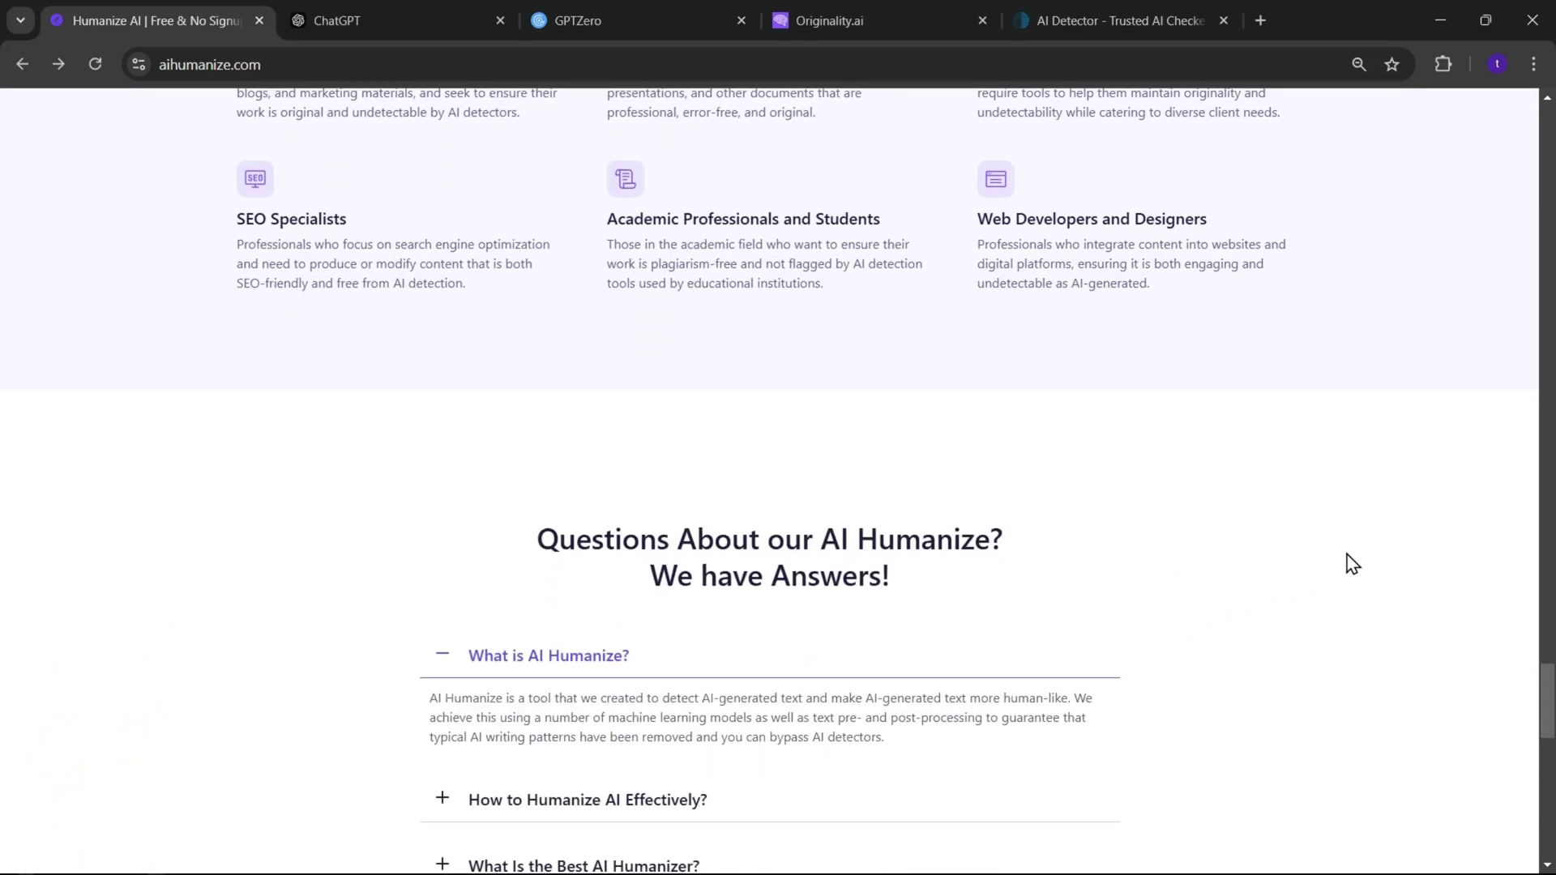
scroll(1350, 562, "down", 3)
scroll(1348, 558, "up", 10)
middle_click(1345, 497)
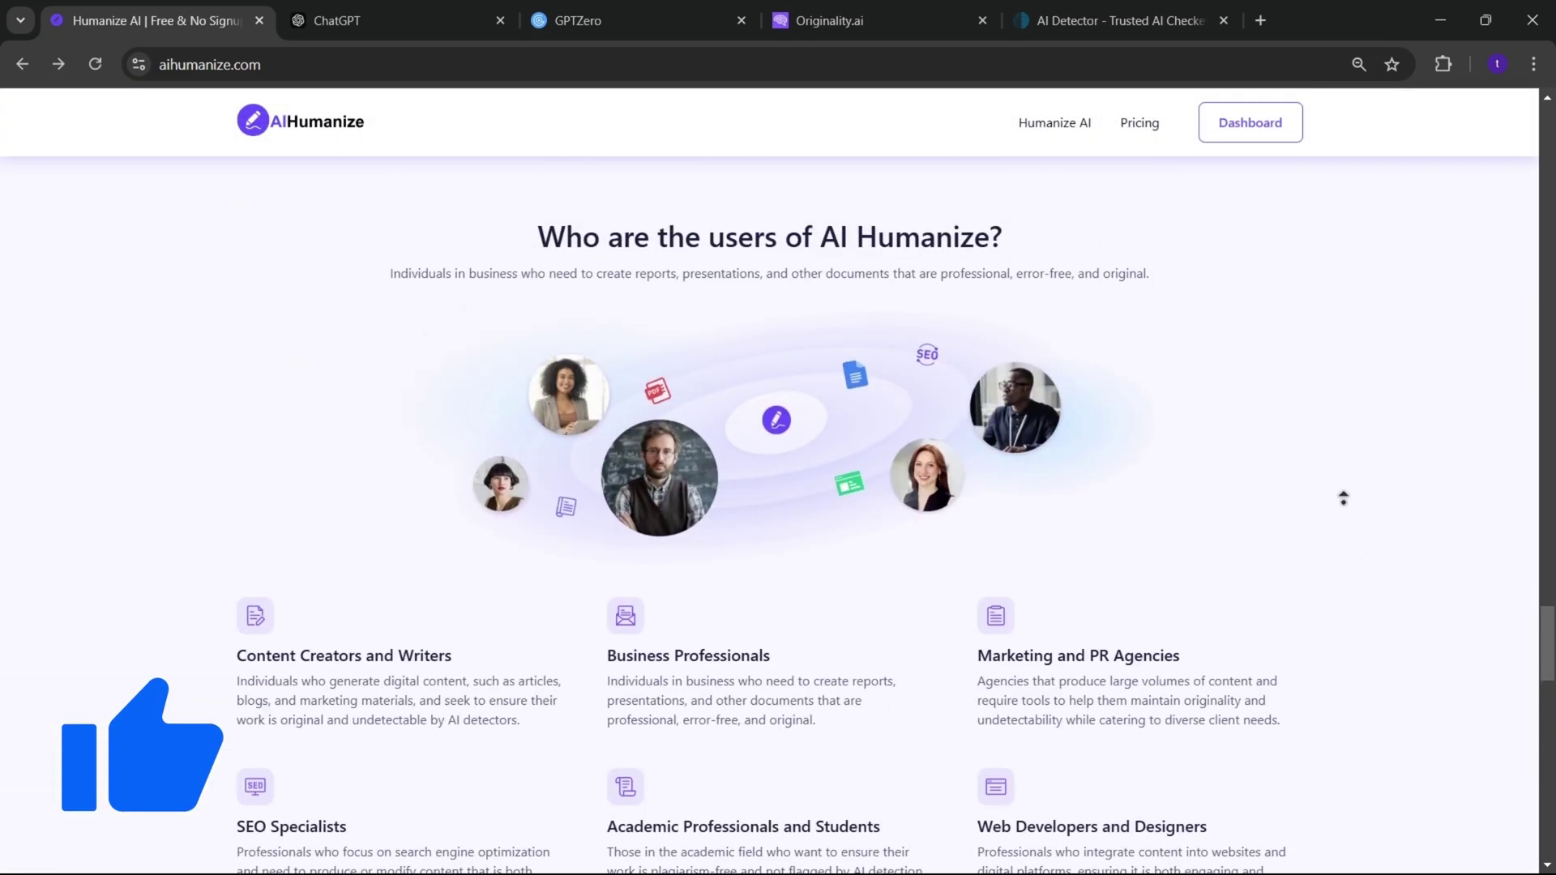